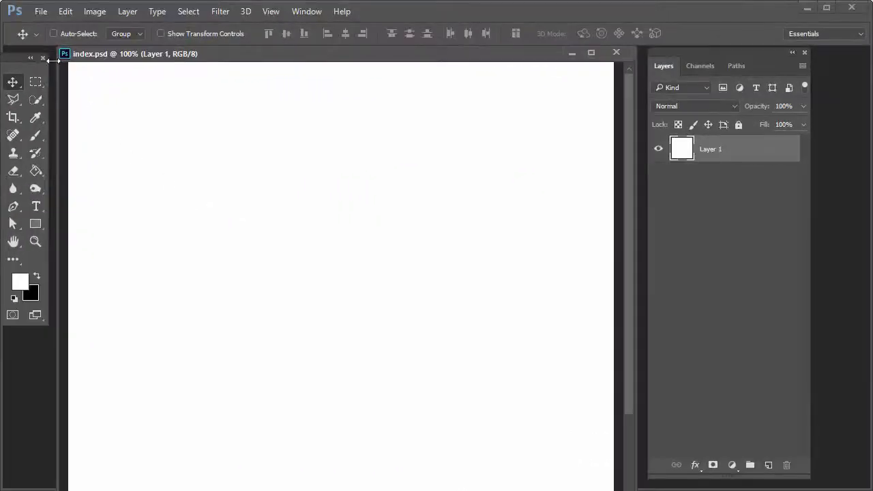
Confirm the 800 px canvas size in Image Size and show the grid.
left_click(95, 12)
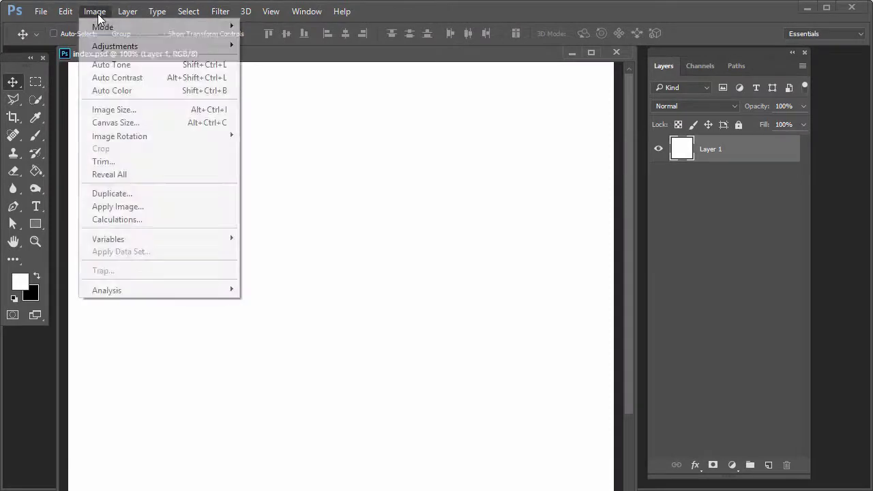
left_click(128, 111)
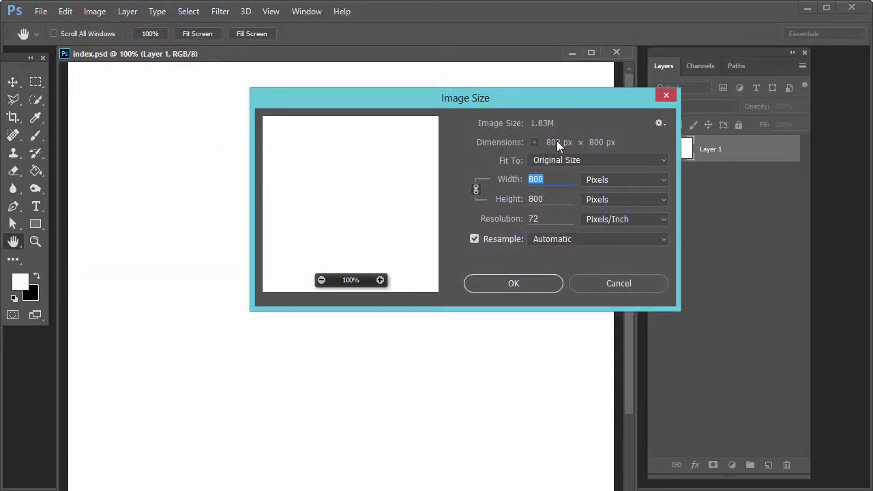
left_click(522, 284)
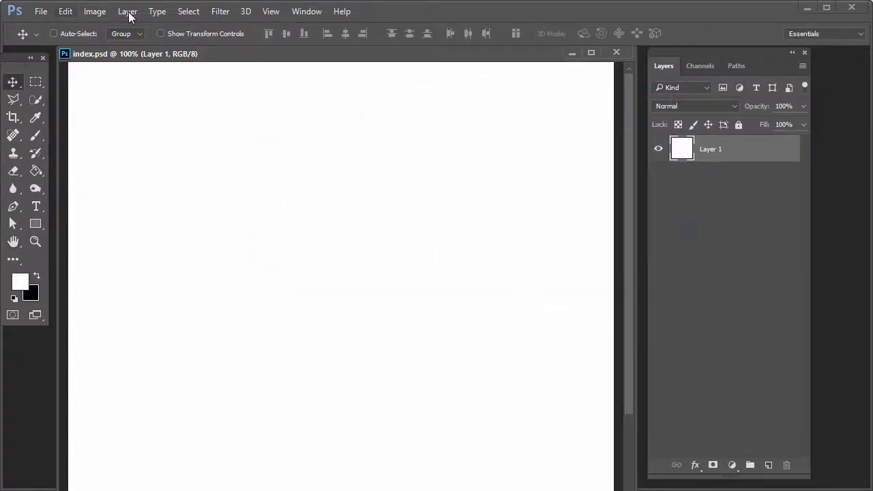
left_click(271, 11)
mouse_move(280, 240)
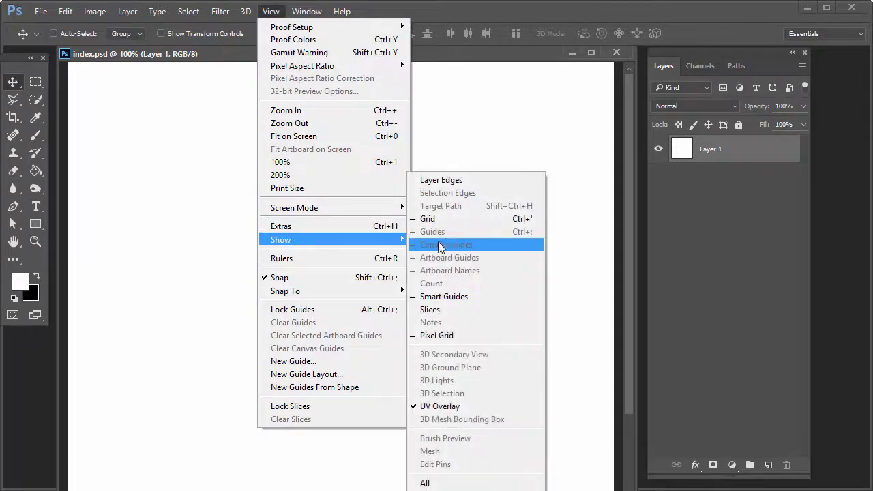
left_click(443, 220)
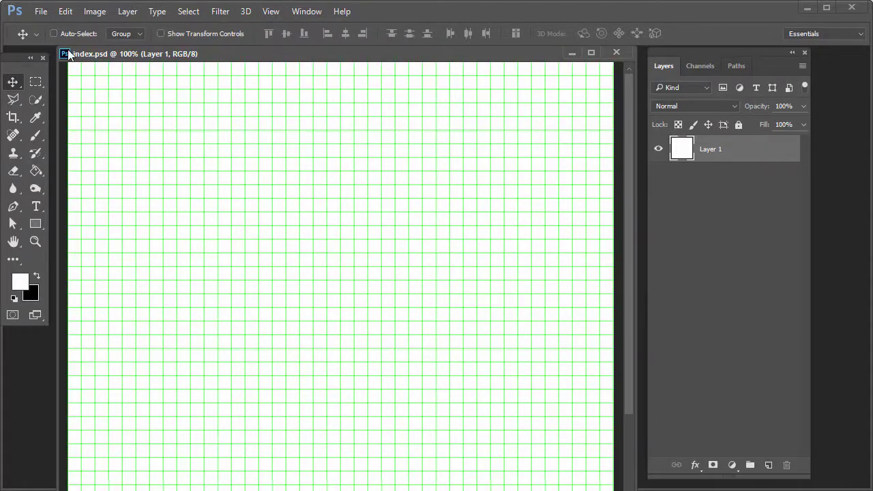
In Guides, Grid & Slices preferences, keep the grid green and edit the gridline spacing.
left_click(65, 11)
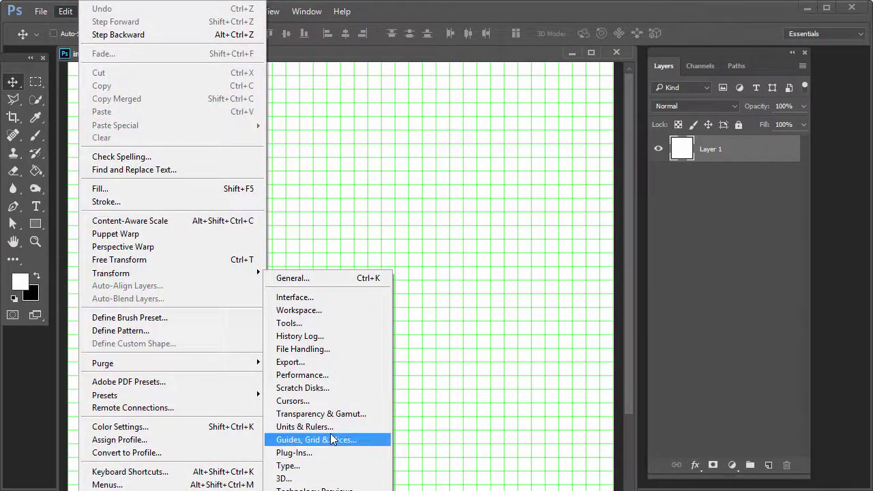
left_click(327, 426)
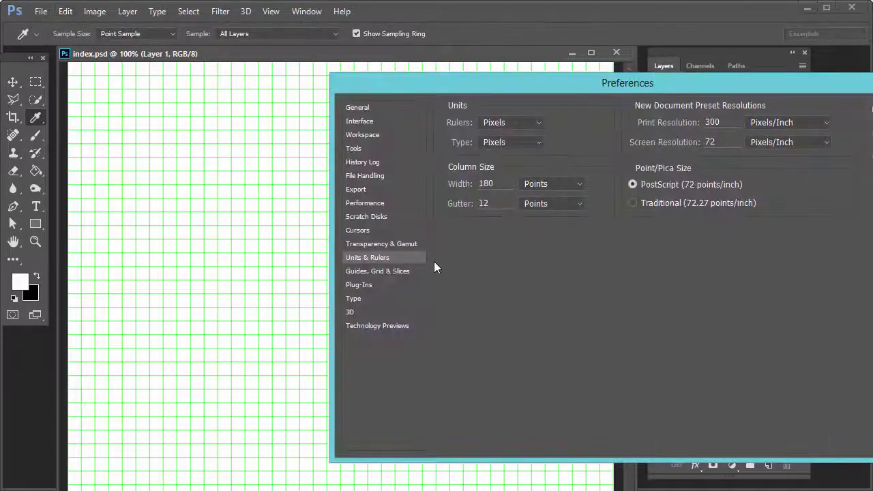
left_click(431, 271)
left_click(559, 271)
left_click(549, 312)
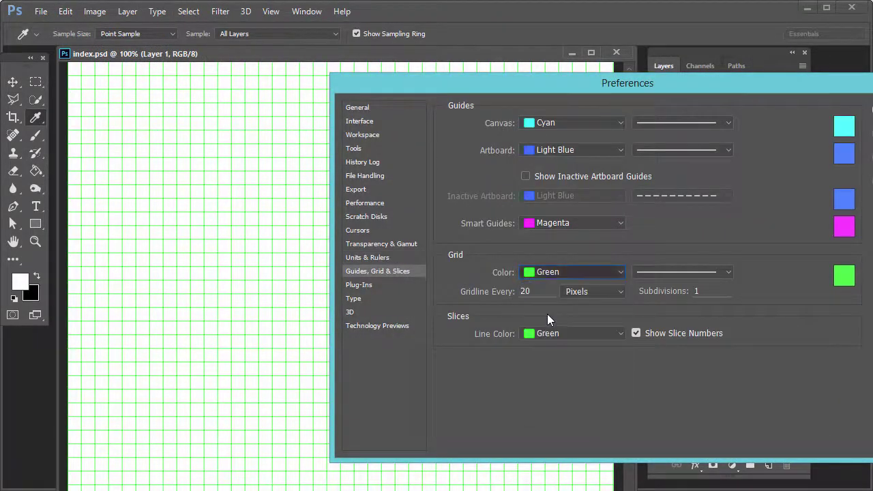
left_click(559, 272)
left_click(552, 339)
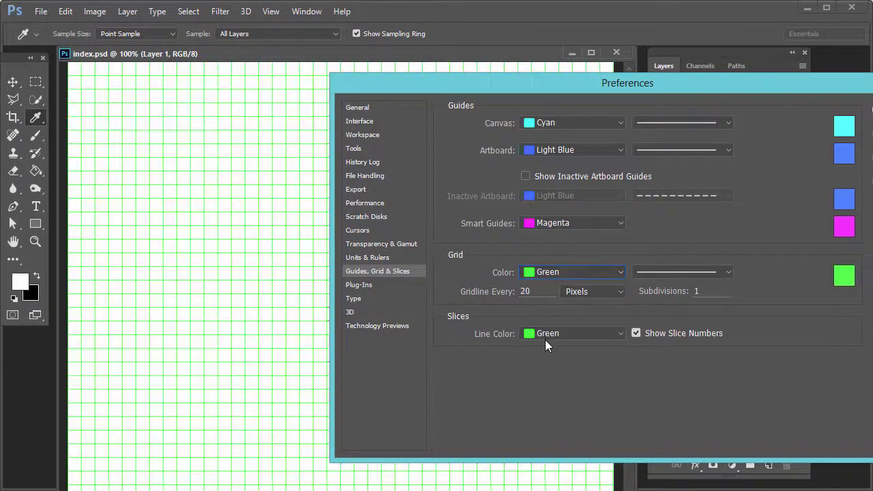
double_click(526, 292)
type("50")
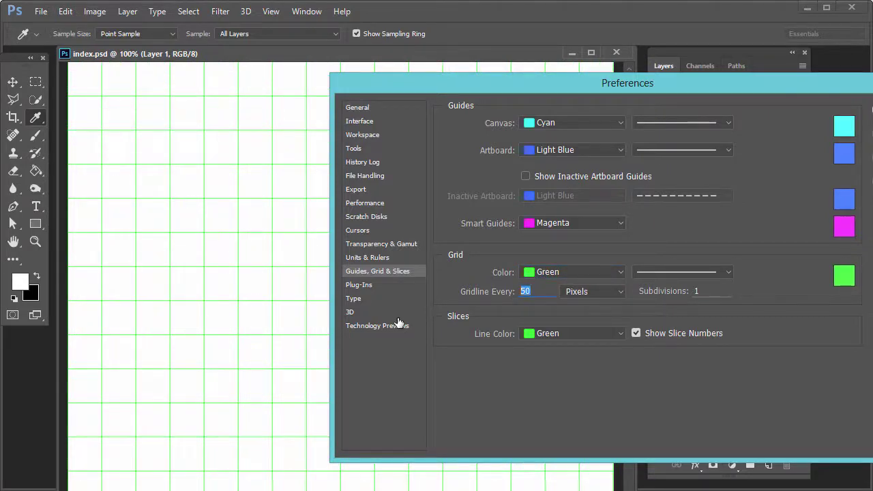
type("20")
Draw a 140×120 px rectangle near the top-left and fill it grey c6c6c6.
key("Return")
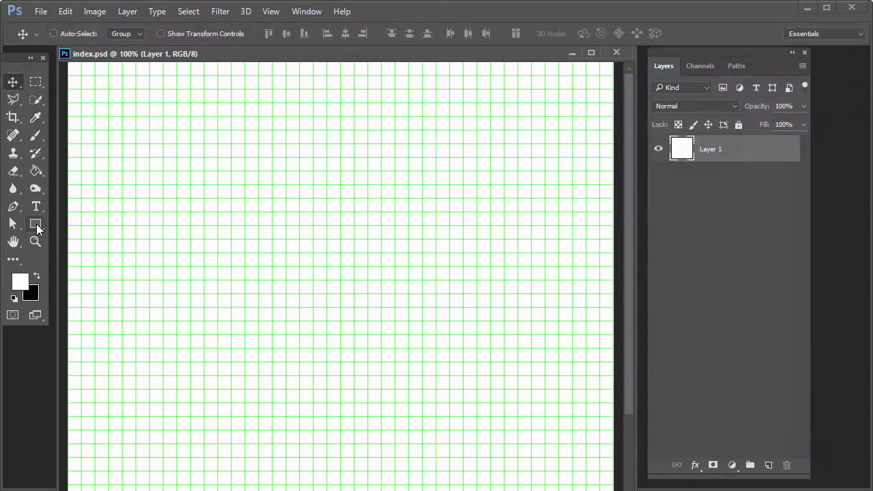
left_click(36, 224)
left_click_drag(155, 179, 246, 246)
key("ctrl+z")
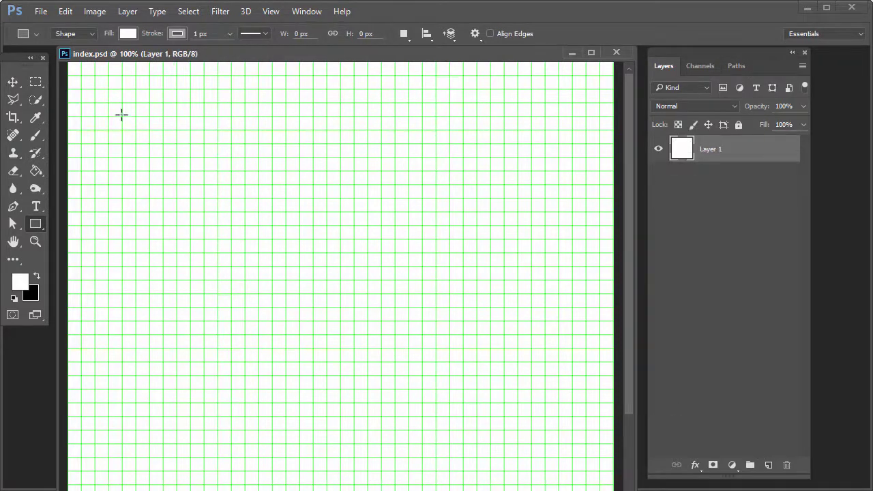
mouse_move(109, 117)
left_mouse_down()
mouse_move(182, 170)
mouse_move(206, 198)
left_mouse_up()
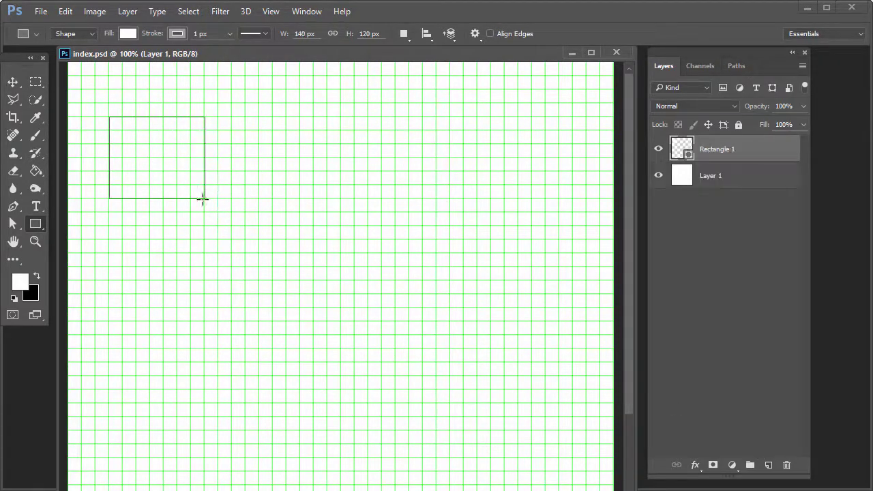
double_click(682, 148)
left_click_drag(599, 313, 499, 318)
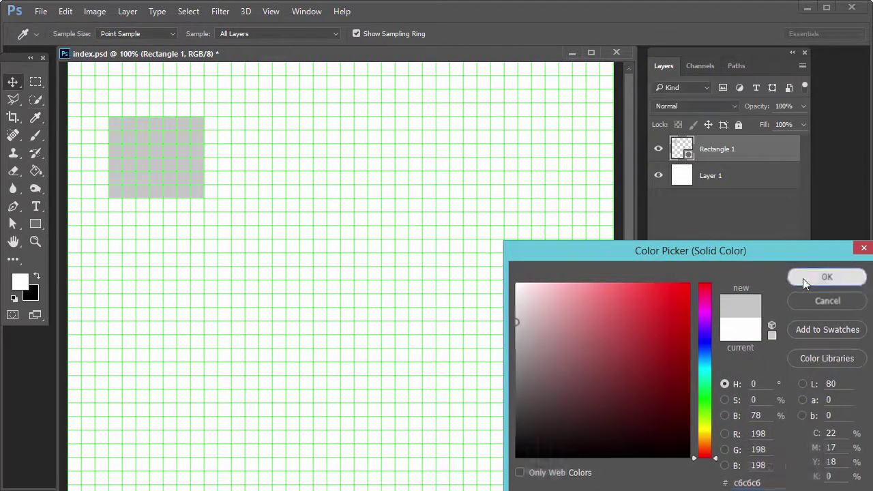
left_click(825, 277)
Duplicate the rectangle beside the first and give it a lighter grey.
mouse_move(751, 172)
left_mouse_down()
mouse_move(779, 443)
mouse_move(769, 465)
left_mouse_up()
left_click_drag(186, 174, 281, 174)
double_click(682, 148)
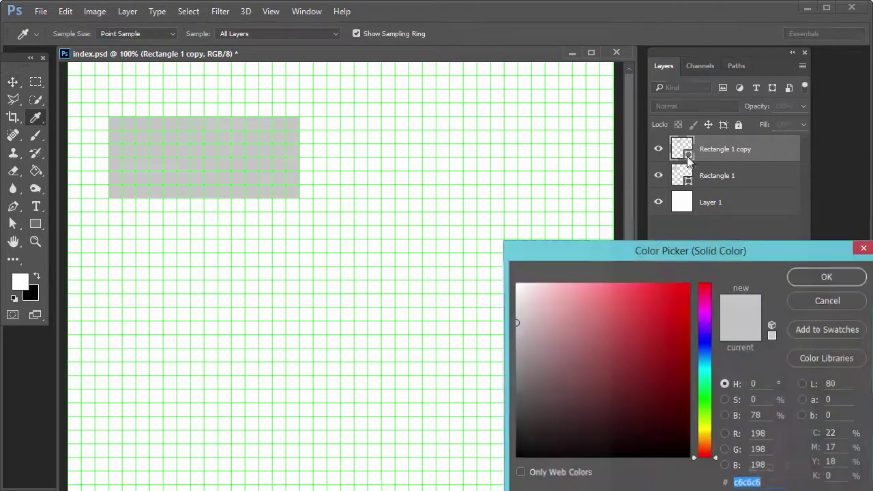
left_click_drag(533, 310, 519, 298)
left_click(826, 277)
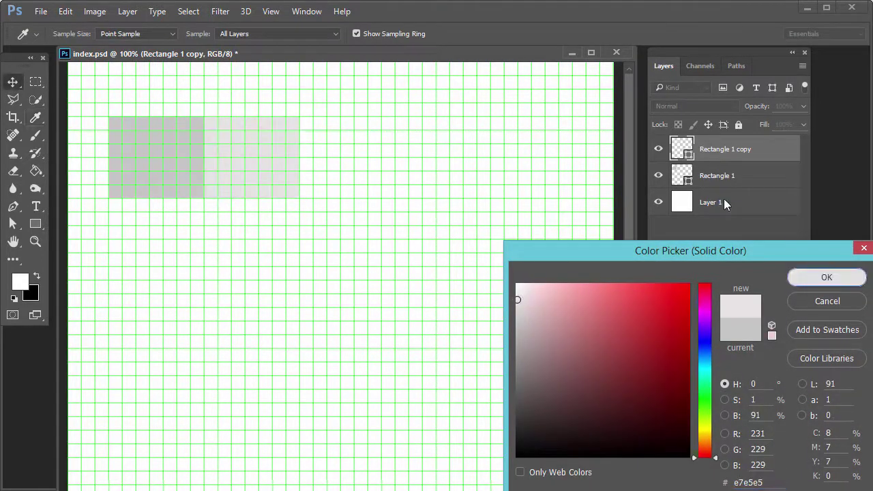
Add a third rectangle to the right, filled very light grey f1eded.
left_click_drag(725, 149, 769, 465)
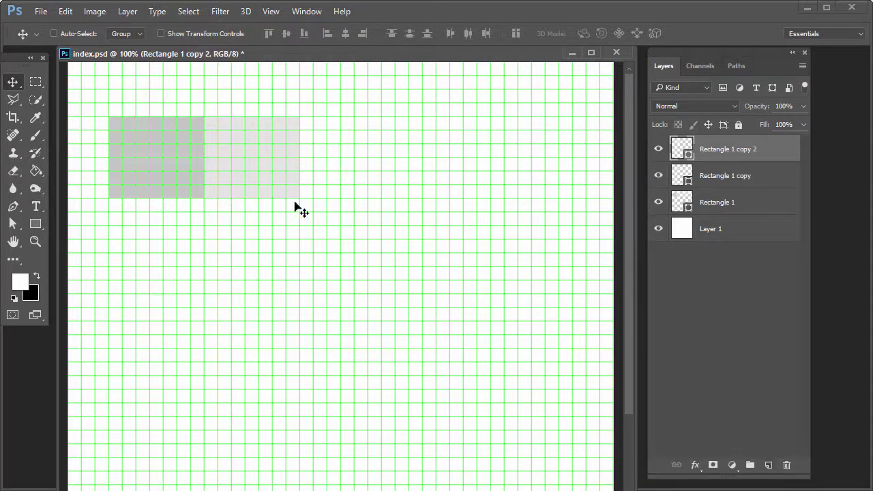
left_click_drag(266, 179, 360, 178)
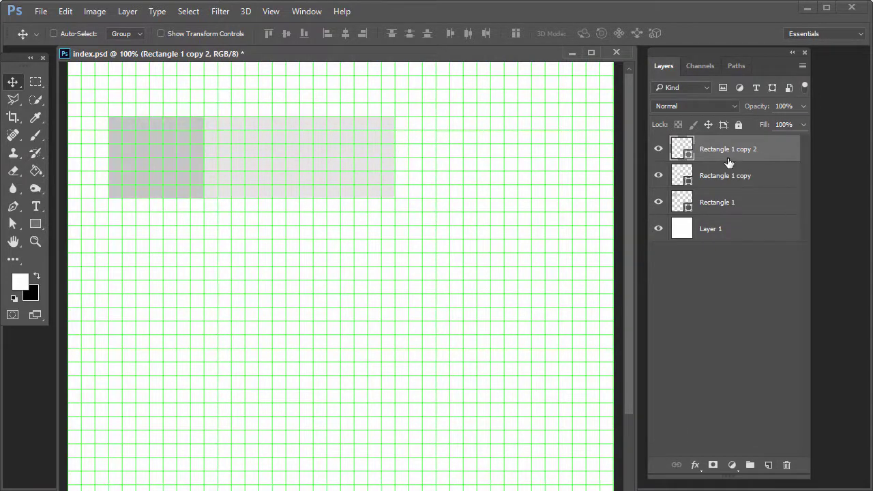
double_click(688, 156)
left_click(519, 292)
type("f1eded")
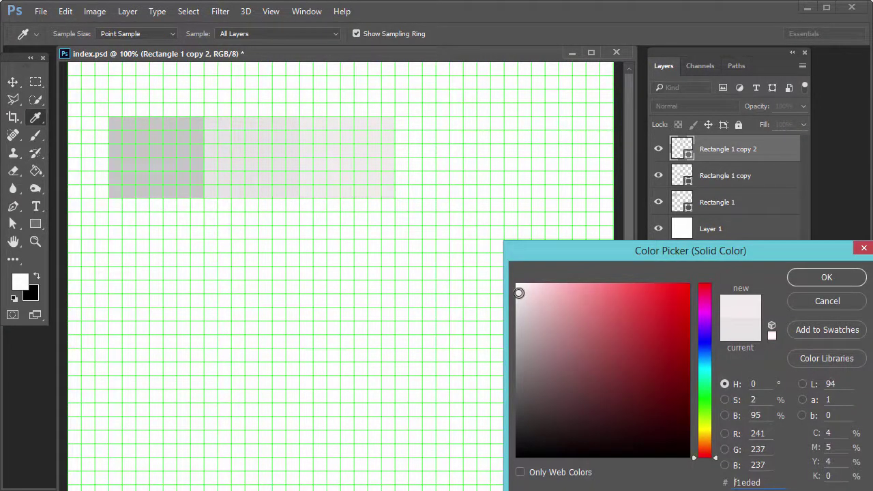
left_click(519, 291)
left_click(795, 278)
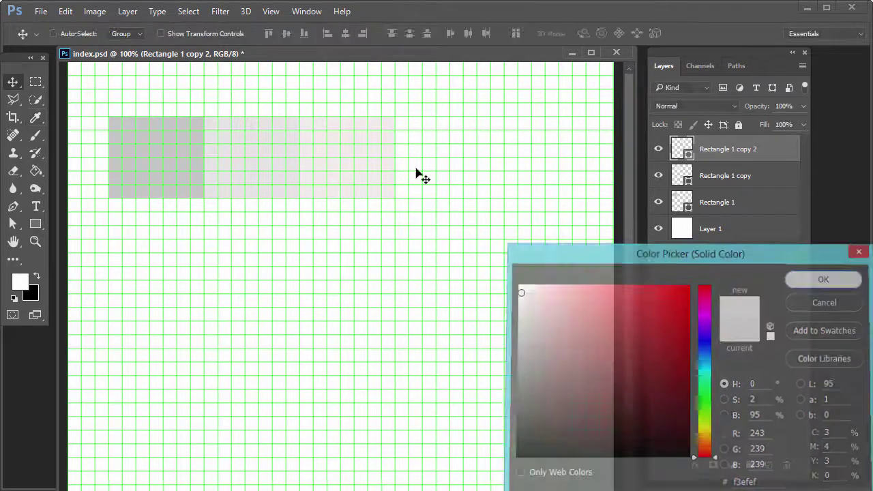
left_click_drag(368, 164, 482, 161)
key("ctrl+z")
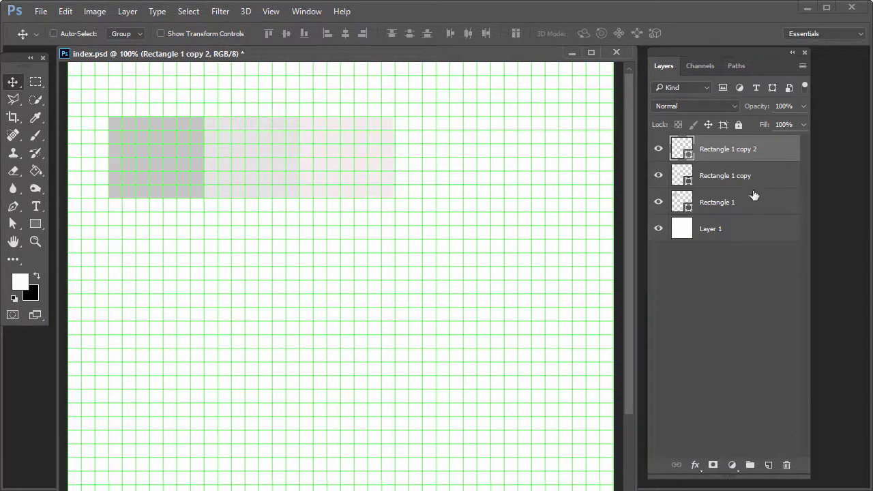
Add a fourth rectangle at the row's right end in a slightly darker grey.
left_click_drag(753, 160, 769, 465)
left_click_drag(364, 161, 454, 158)
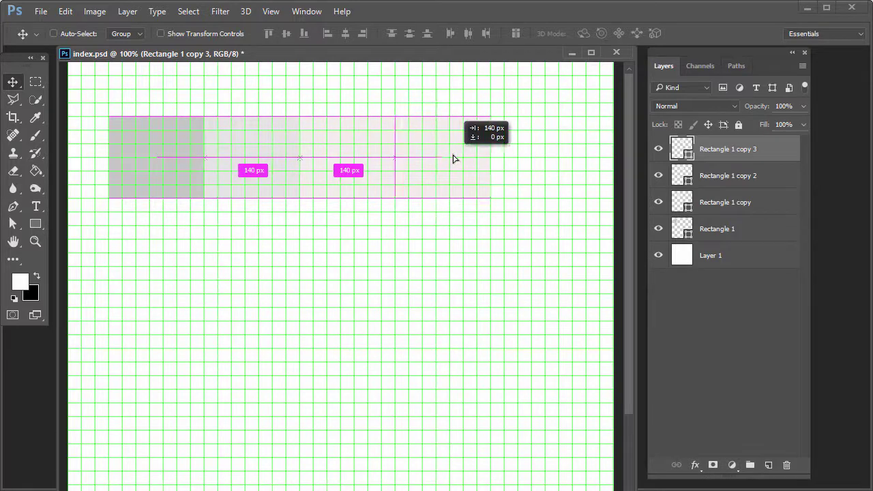
double_click(687, 156)
left_click(520, 311)
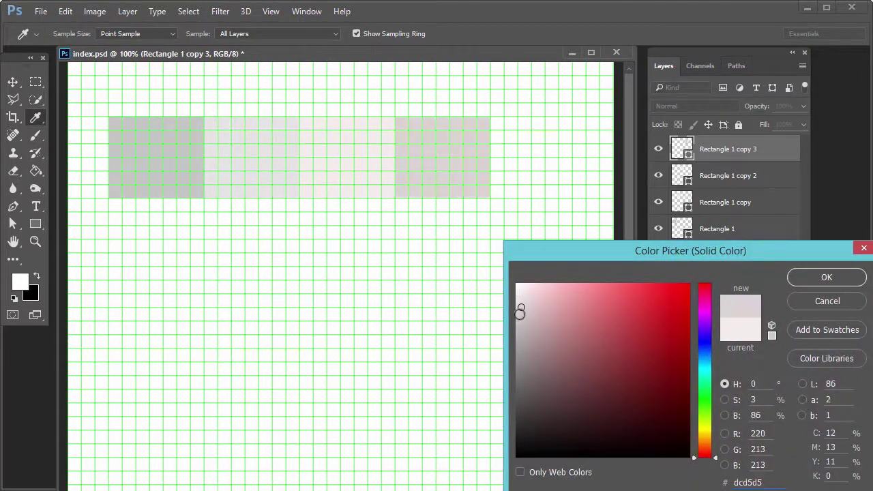
left_click_drag(521, 309, 516, 305)
left_click(821, 281)
Give Rectangle 1 a Gradient Overlay with a dark orange stop at 50%.
key("v")
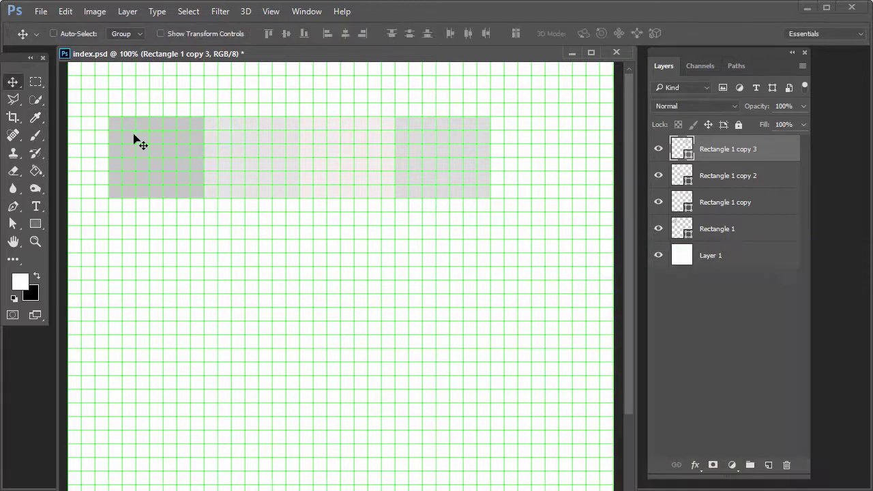
right_click(140, 138)
left_click(150, 143)
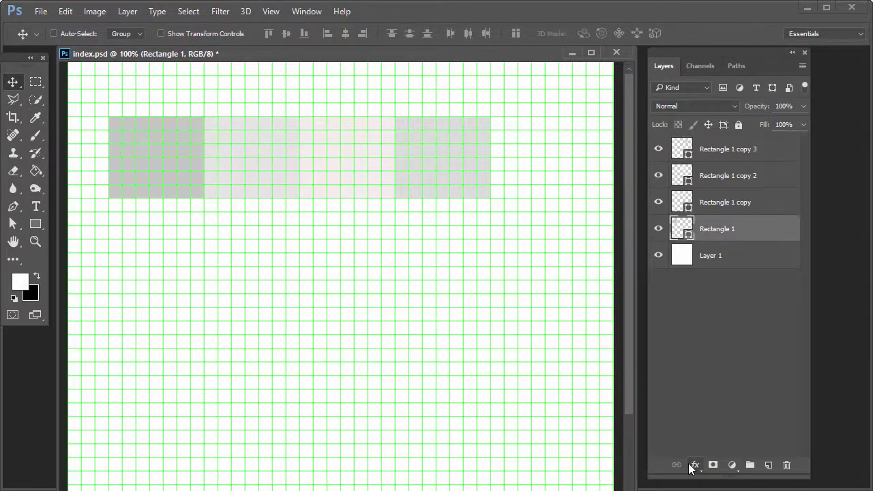
left_click(696, 465)
left_click(676, 407)
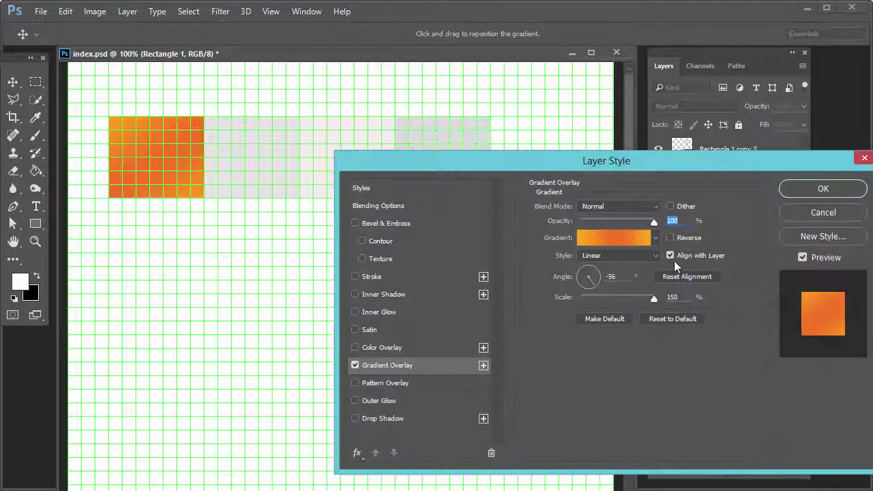
left_click(614, 237)
left_click(763, 303)
left_click_drag(763, 303, 759, 303)
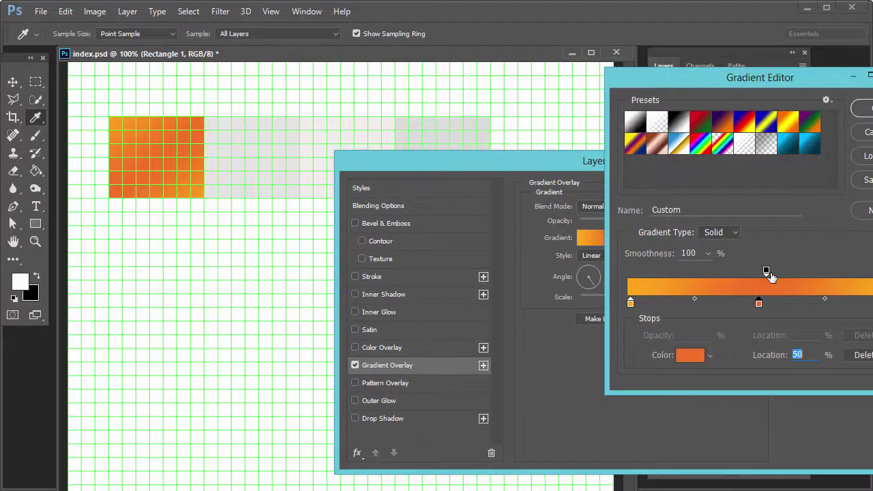
left_click_drag(766, 271, 760, 272)
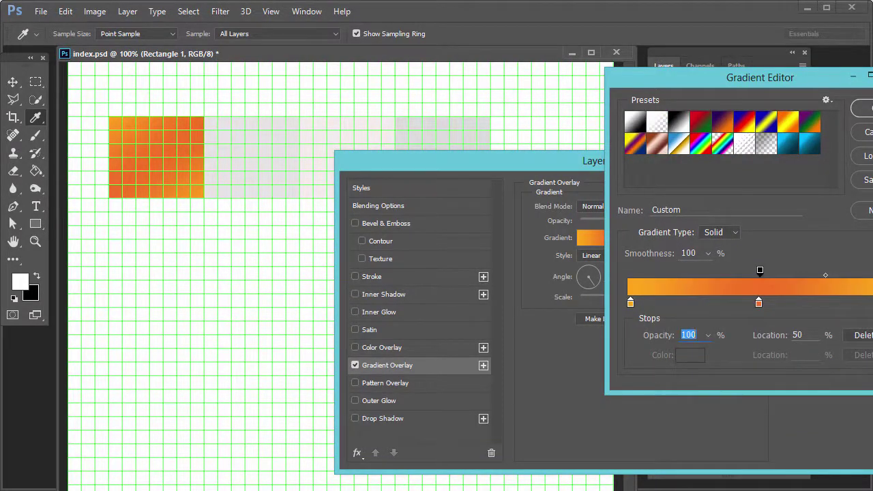
key("Return")
key("Return")
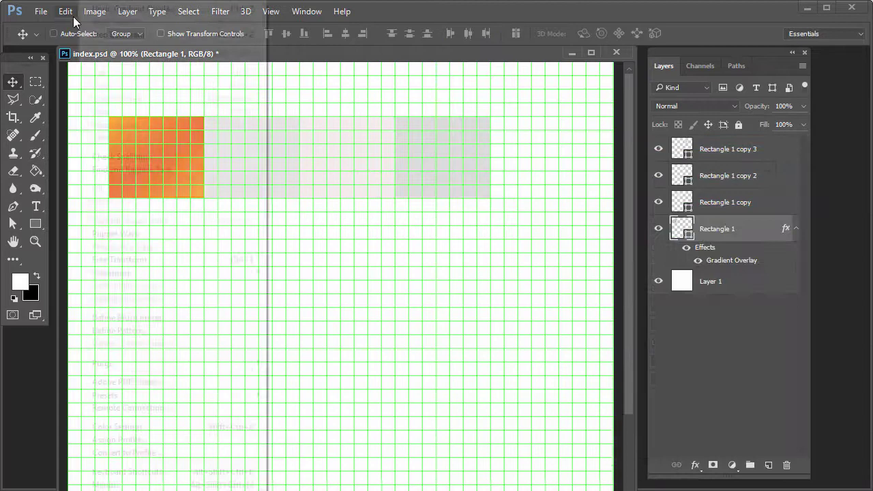
Skew the orange Rectangle 1 so its left edge rises and right side drops.
left_click(64, 11)
mouse_move(171, 273)
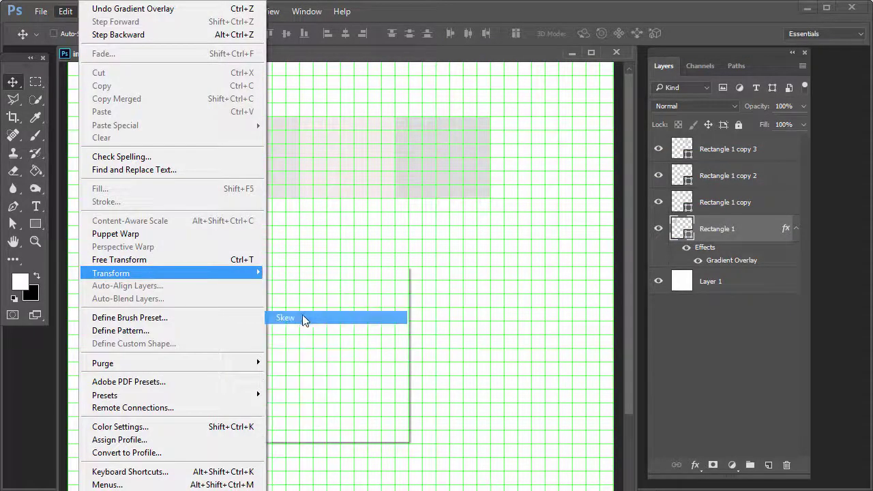
left_click(302, 317)
left_click_drag(110, 159, 110, 145)
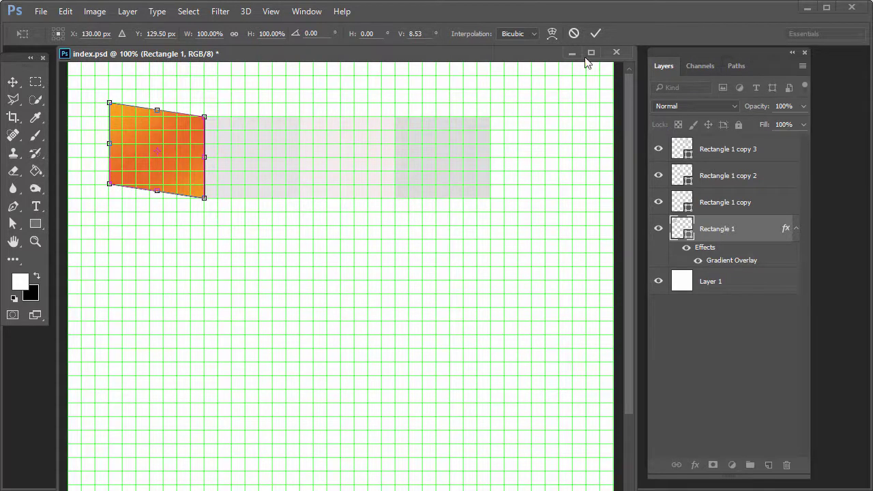
left_click(594, 33)
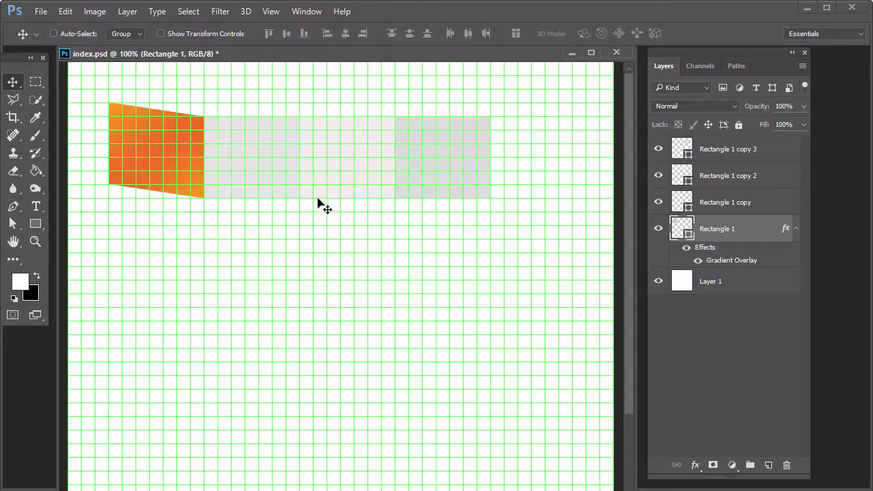
right_click(268, 145)
Skew Rectangle 1 copy with its right edge raised, then zoom in on the panels.
left_click(433, 146)
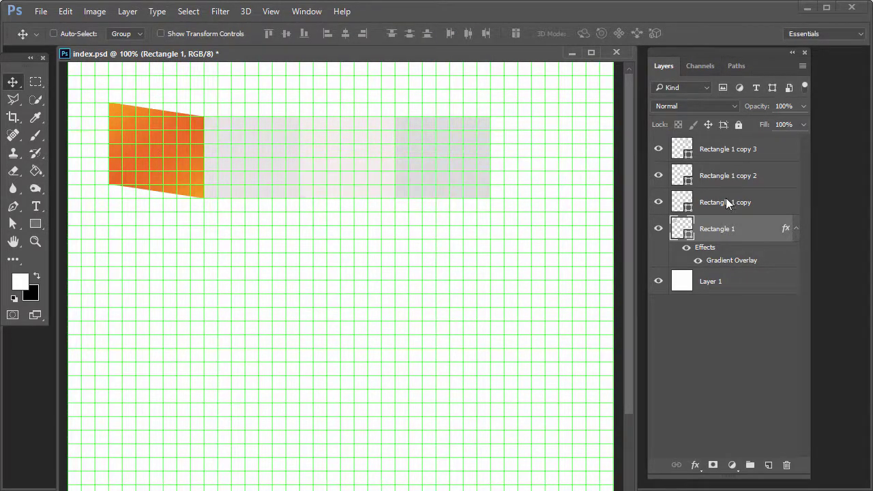
left_click(65, 11)
mouse_move(111, 273)
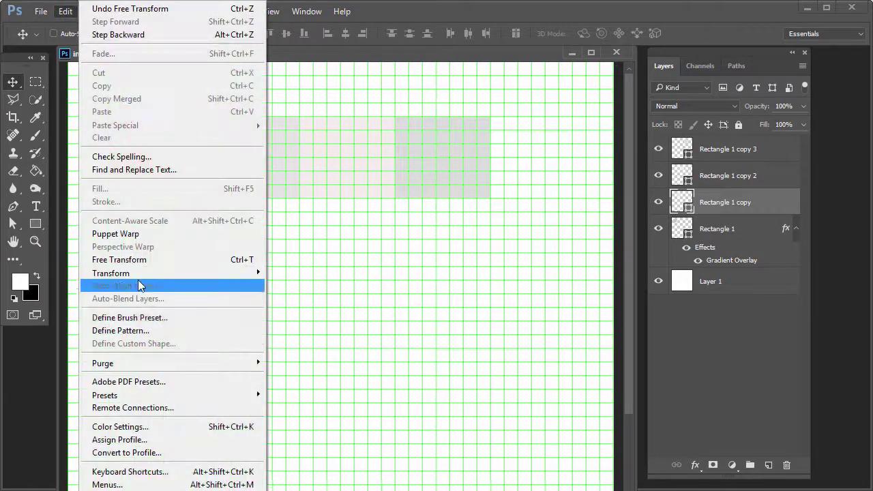
left_click(327, 317)
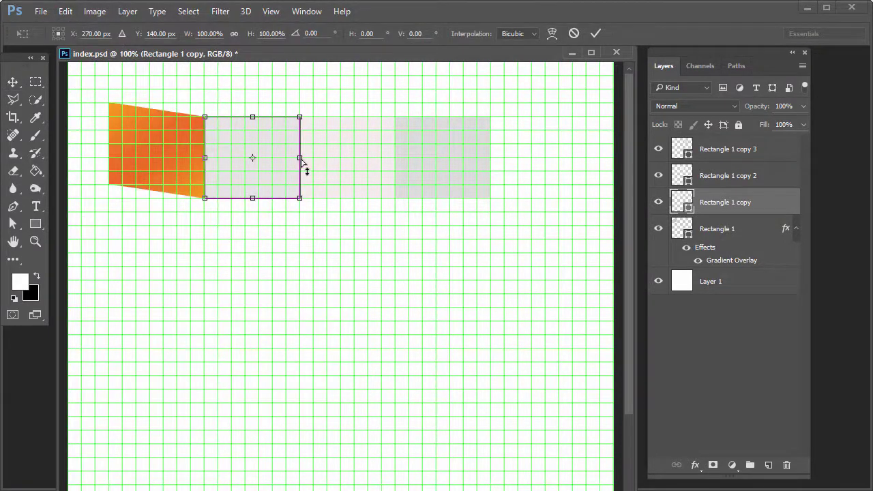
left_click_drag(300, 159, 300, 146)
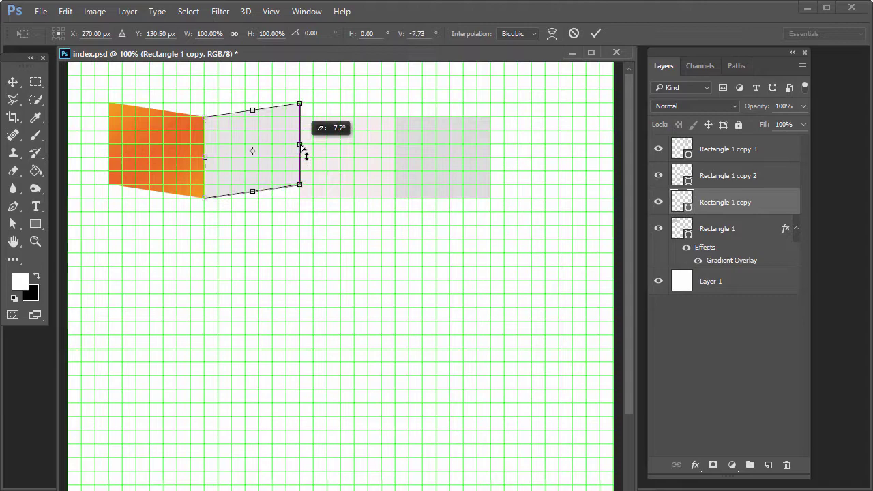
key("Return")
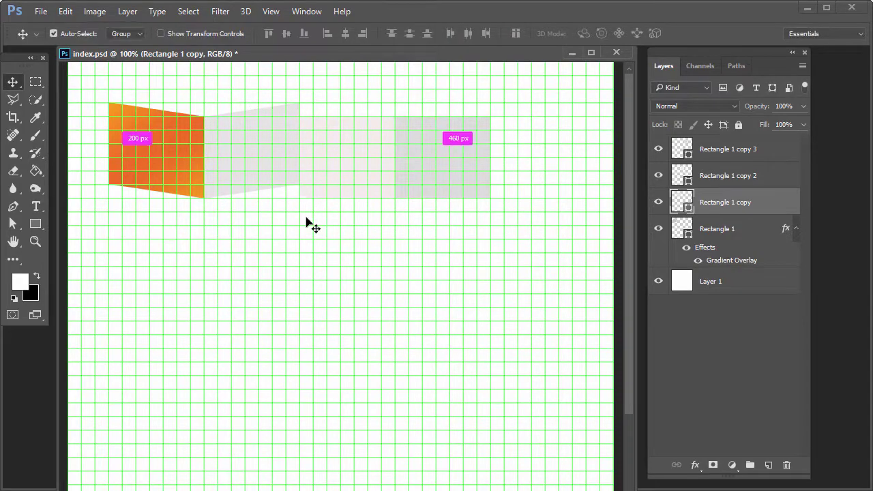
key("ctrl+plus")
mouse_move(292, 261)
left_mouse_down()
mouse_move(322, 403)
mouse_move(364, 303)
mouse_move(386, 318)
mouse_move(483, 325)
mouse_move(317, 329)
left_mouse_up()
Skew Rectangle 1 copy 2 by raising its left edge.
right_click(320, 187)
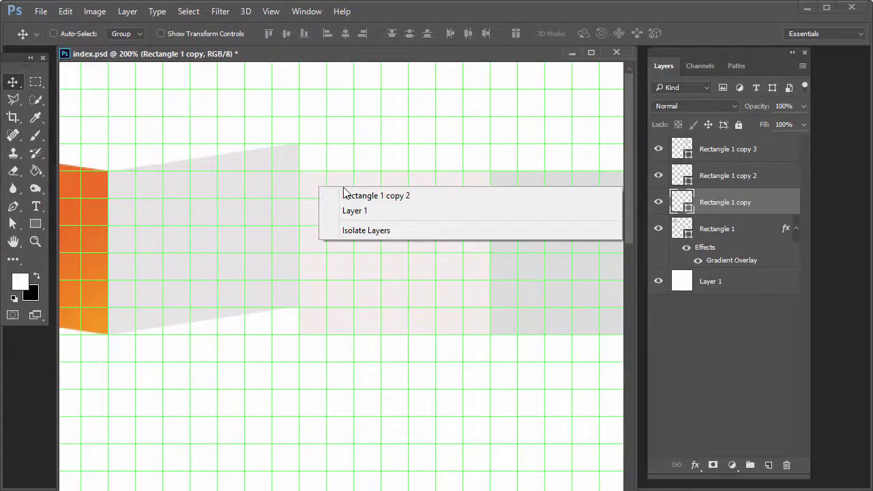
left_click(709, 180)
left_click(72, 11)
mouse_move(111, 273)
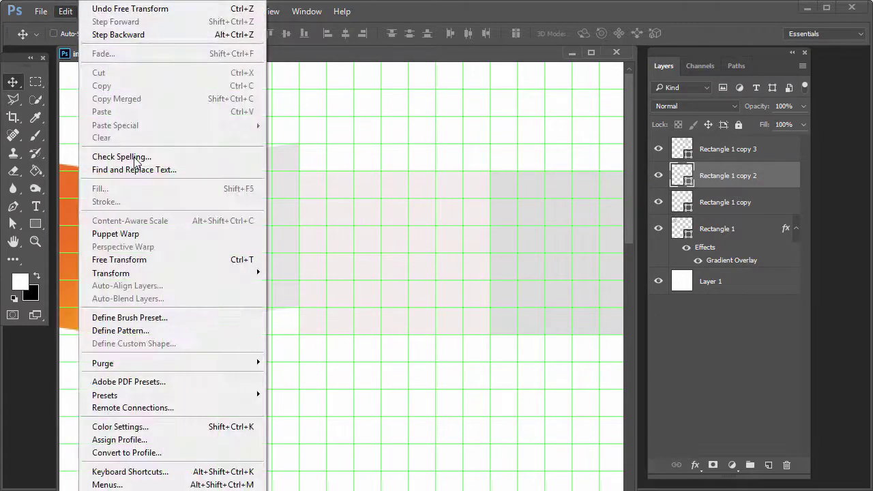
left_click(294, 323)
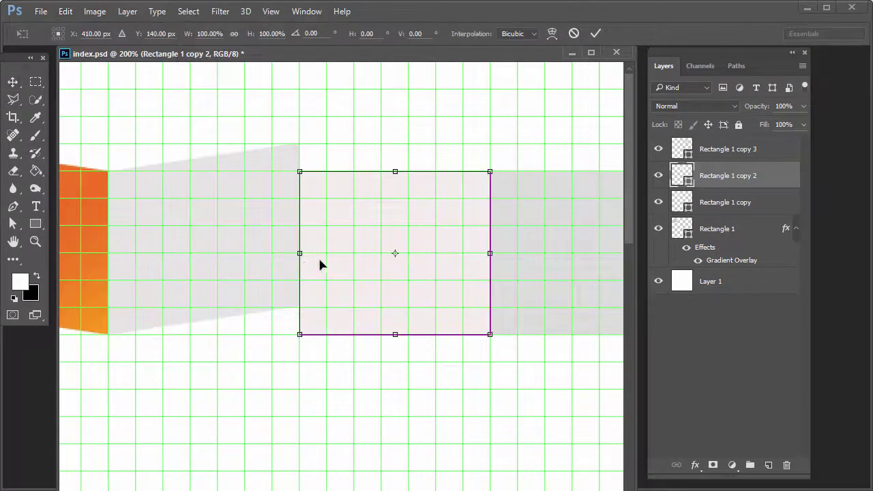
left_click_drag(300, 253, 300, 225)
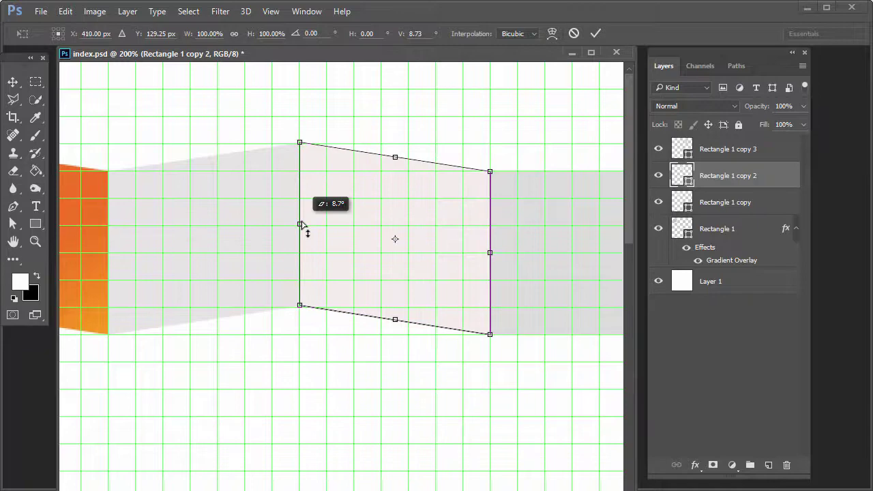
key("Return")
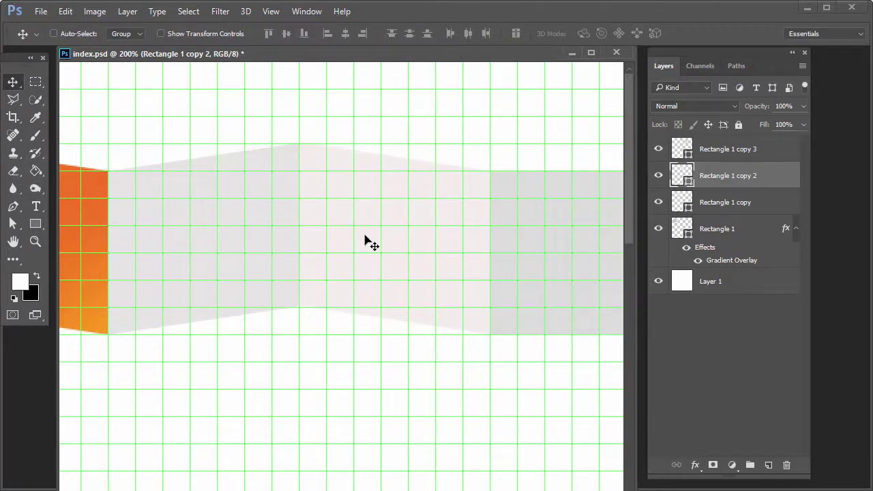
key("ctrl+minus")
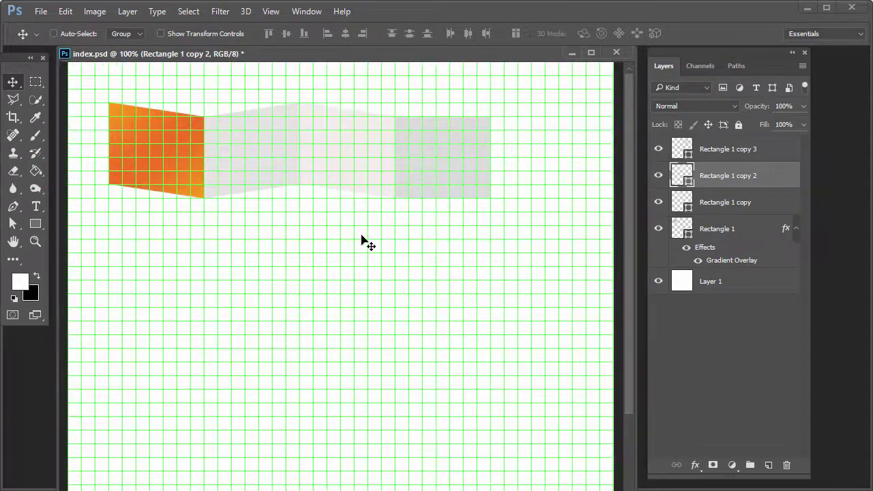
Skew Rectangle 1 copy 3 by raising its right edge.
left_click(705, 158)
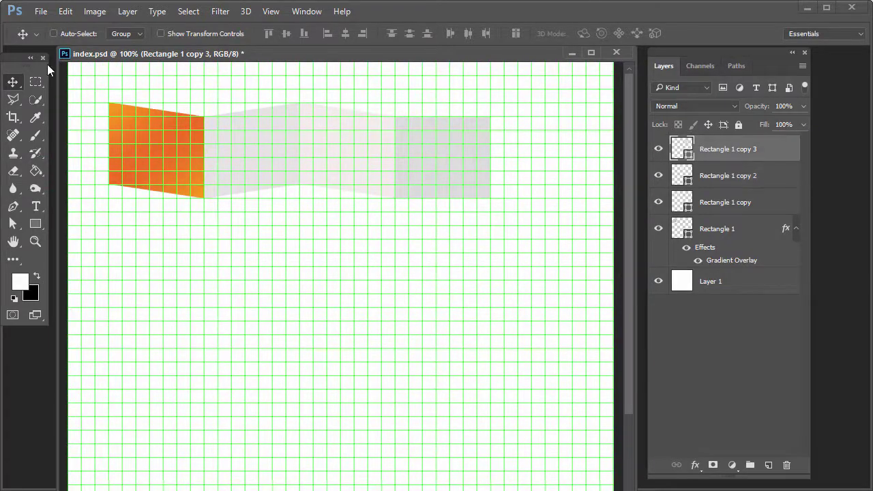
left_click(66, 11)
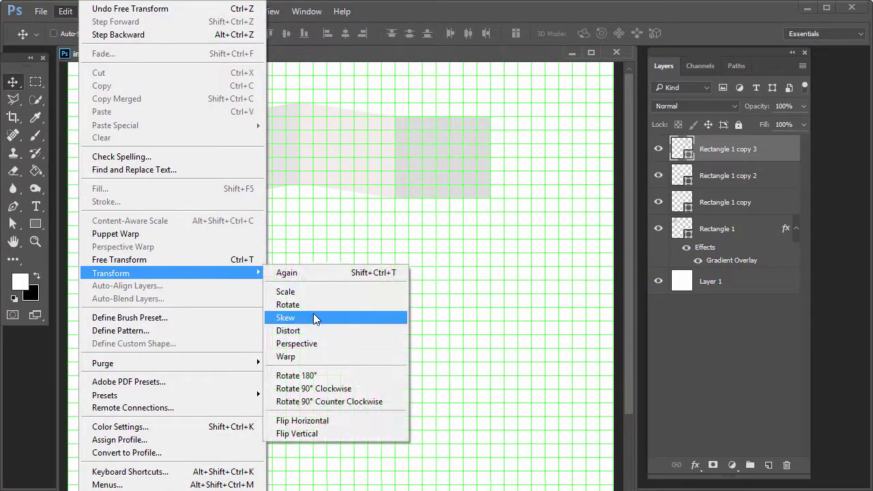
left_click(285, 317)
left_click_drag(490, 159, 492, 144)
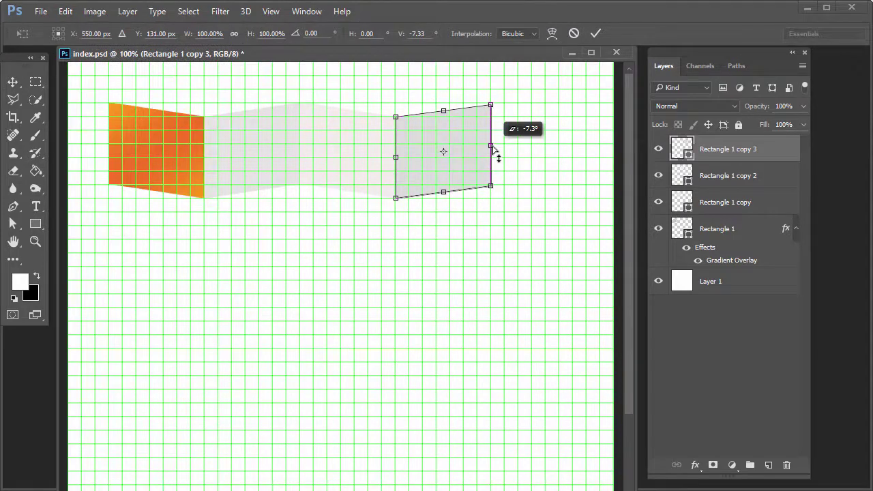
key("Return")
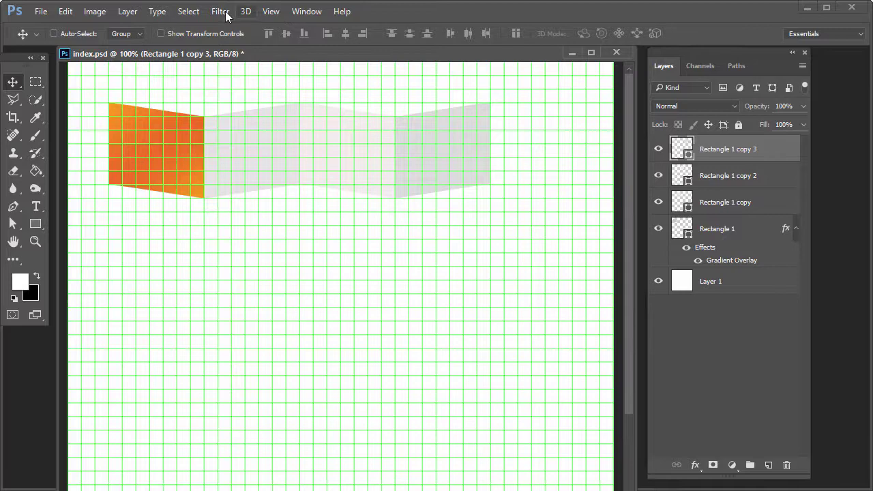
Turn off the grid and select Layer 1 in the Layers panel.
left_click(266, 12)
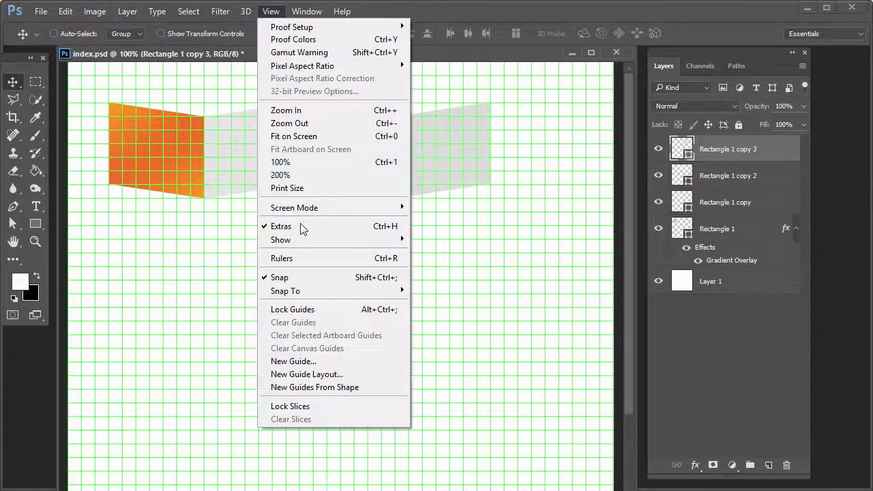
left_click(478, 219)
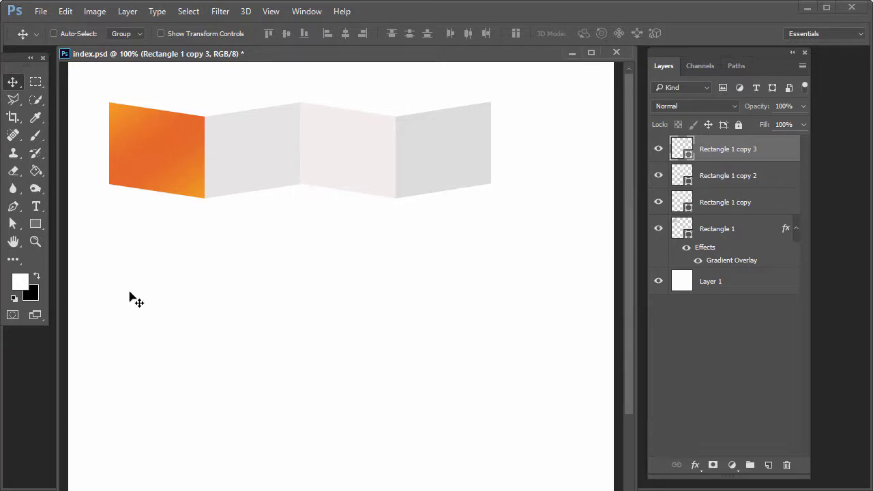
left_click(689, 283)
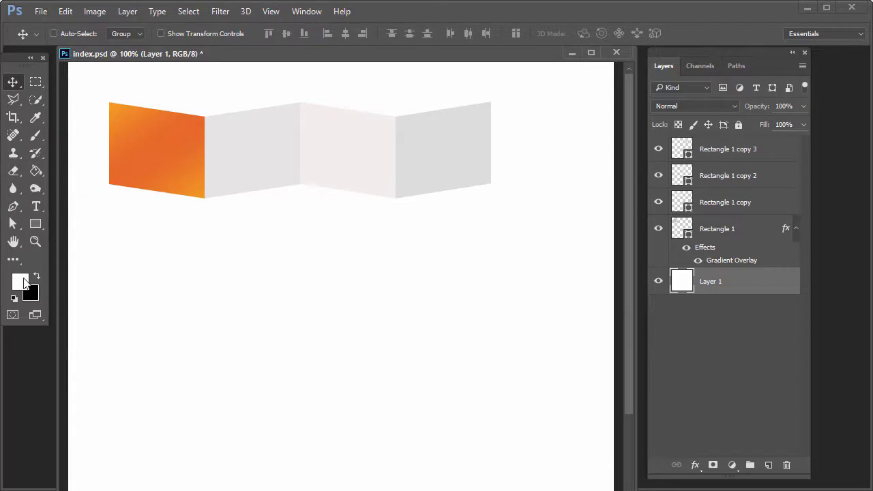
Choose a soft Brush and shrink it with the [ key.
left_click(35, 135)
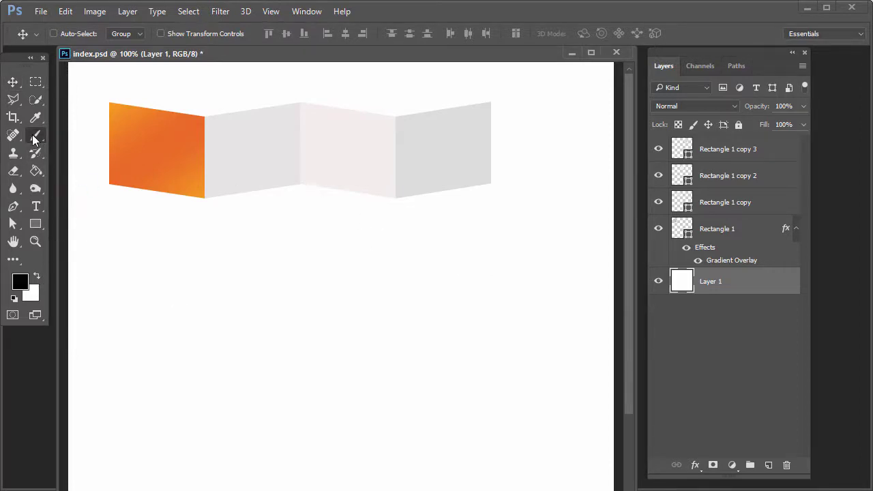
left_click(273, 320)
key("ctrl+z")
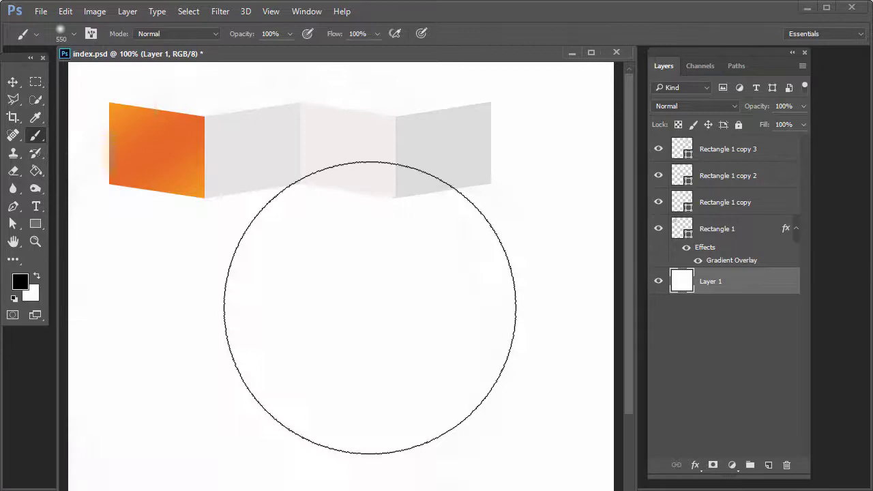
key("bracketleft")
key("bracketleft")
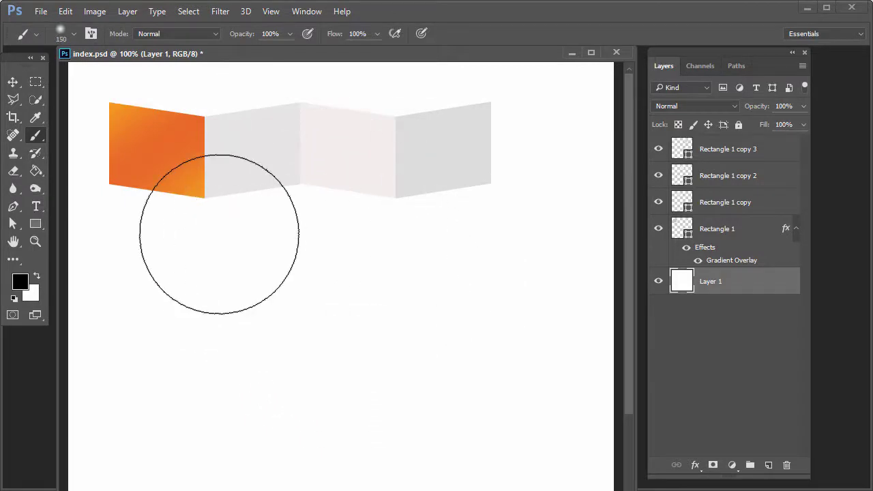
key("bracketleft")
key("bracketleft")
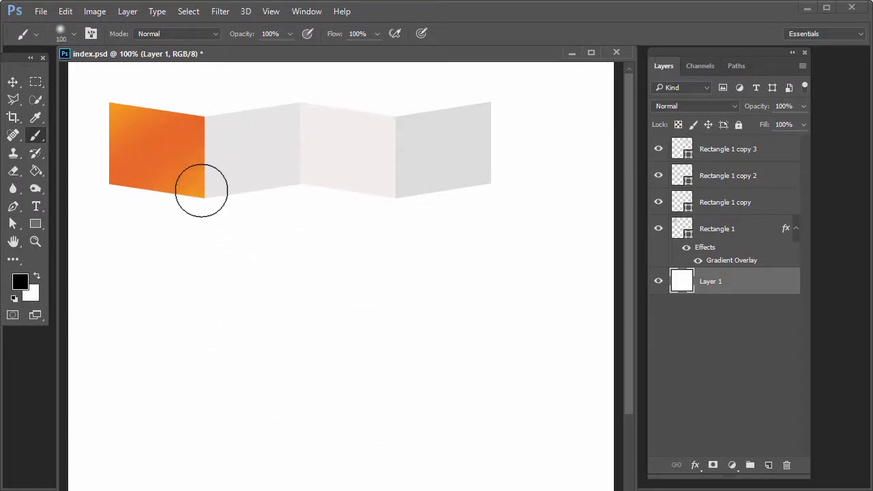
On a new layer, paint soft black shadows under the two lower fold seams.
left_click(768, 464)
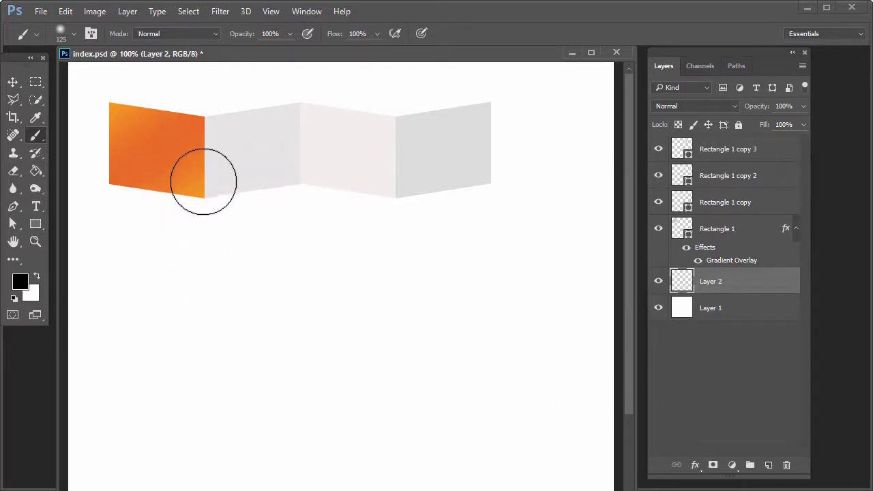
left_click(204, 173)
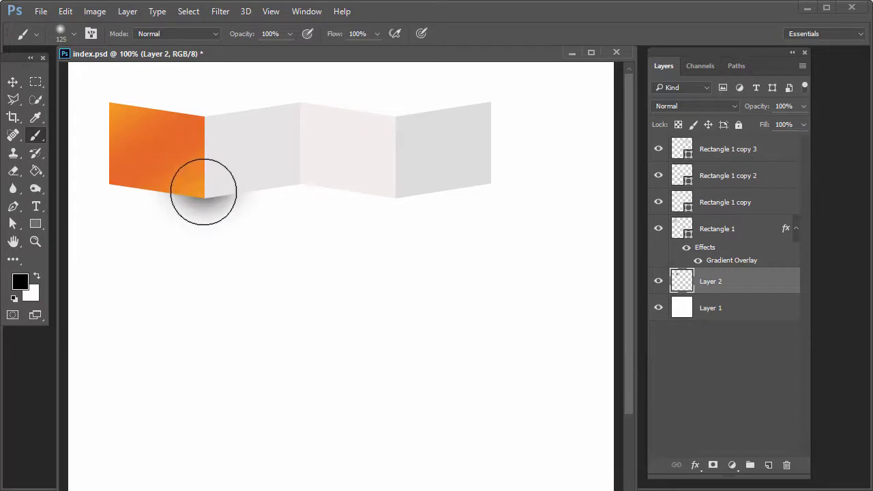
key("ctrl+z")
left_click(204, 174)
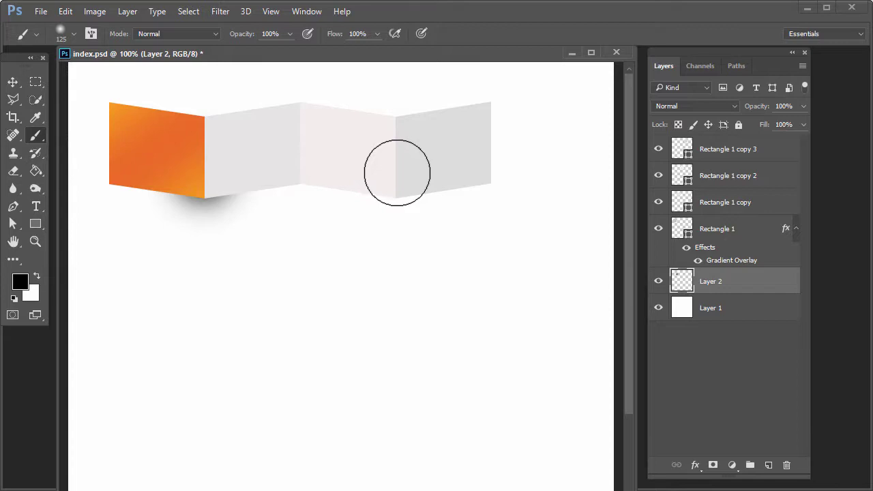
left_click(397, 173)
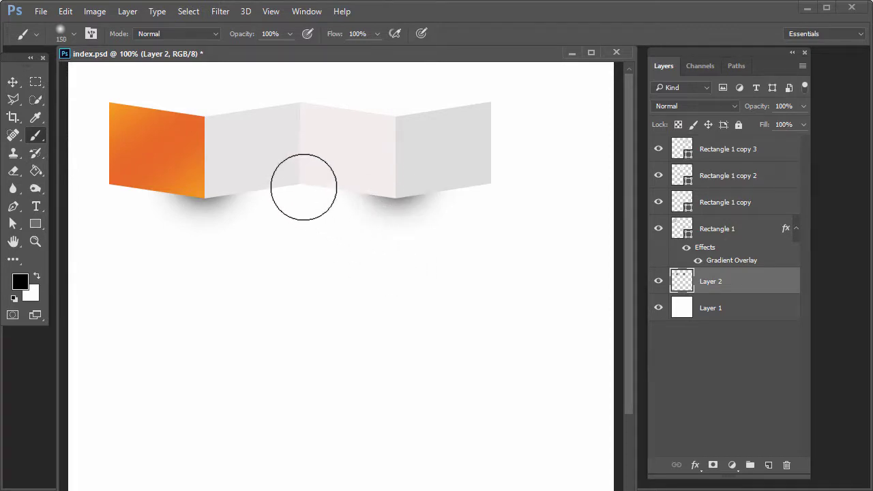
key("bracketright")
key("bracketright")
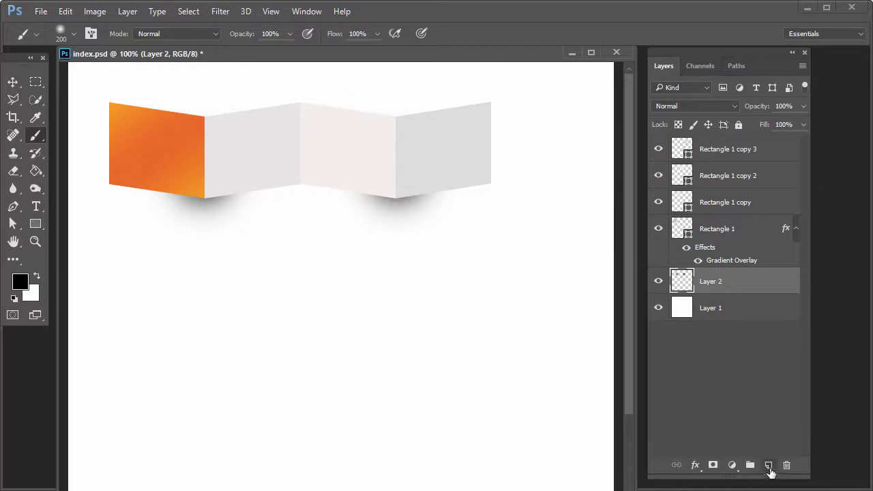
Add Layer 3 and test brush sizes for the middle-fold shadow.
left_click(769, 466)
key("bracketright")
left_click(302, 196)
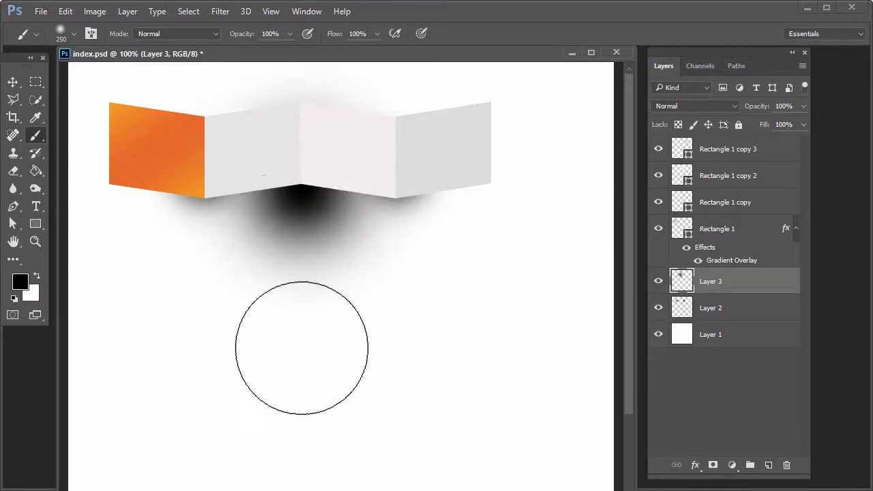
key("ctrl+z")
key("bracketleft")
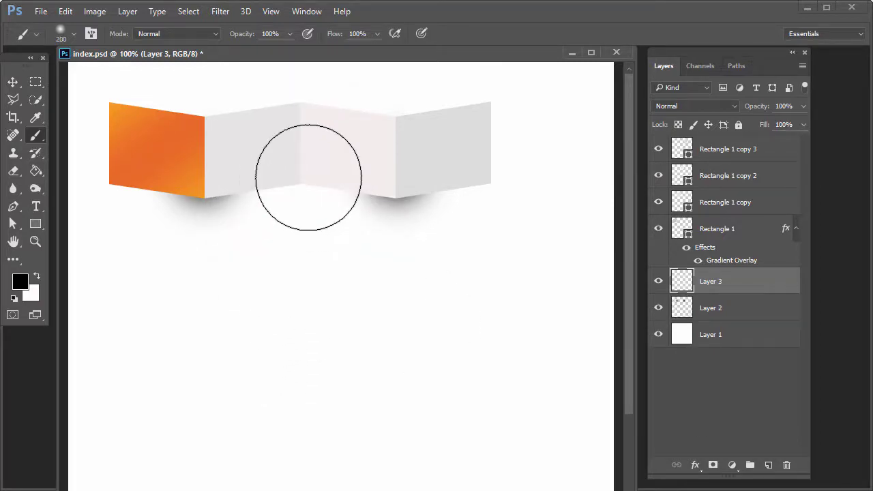
key("bracketleft")
left_click(304, 176)
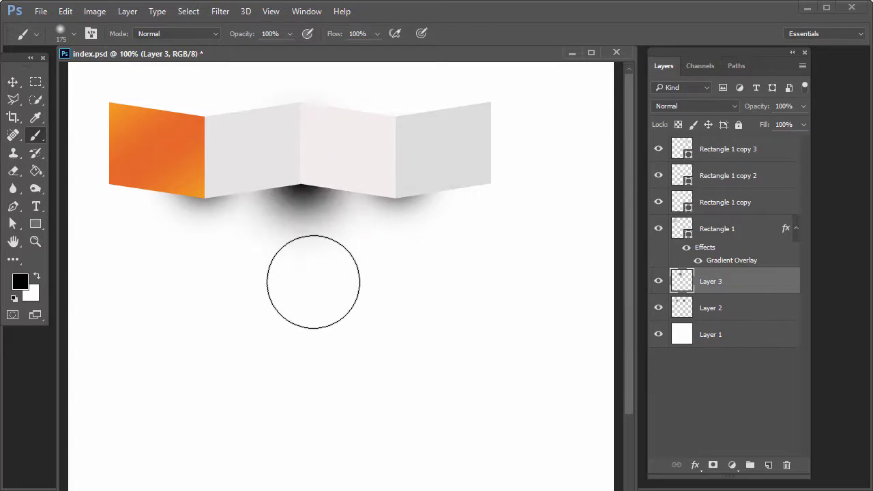
key("ctrl+z")
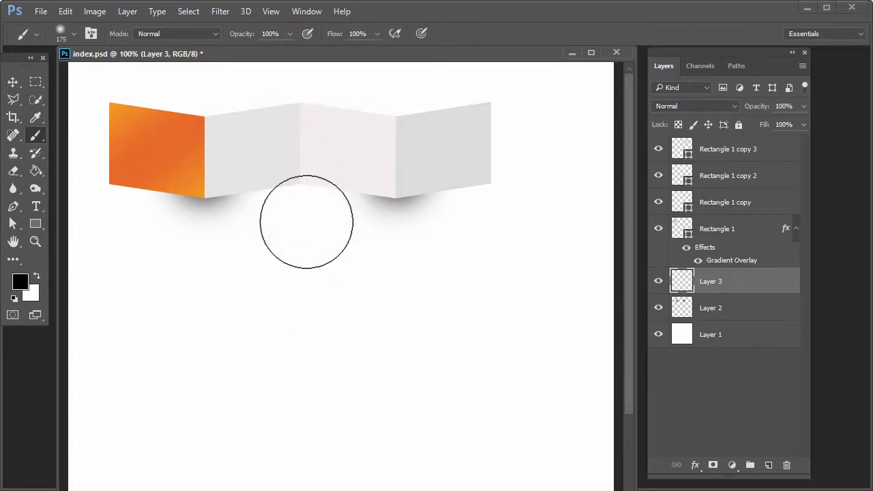
key("bracketright")
key("bracketright")
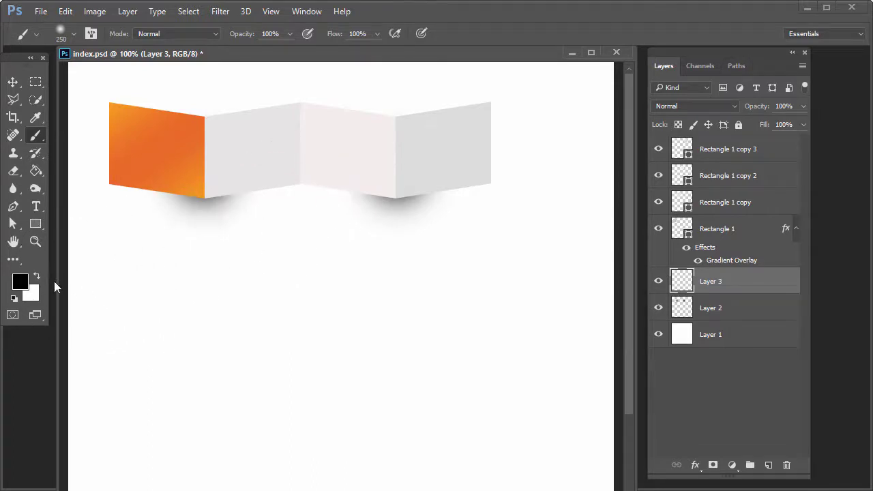
Set the foreground to grey #7b7b7b and paint a soft shadow under the middle fold.
left_click(19, 285)
left_click_drag(518, 365, 517, 374)
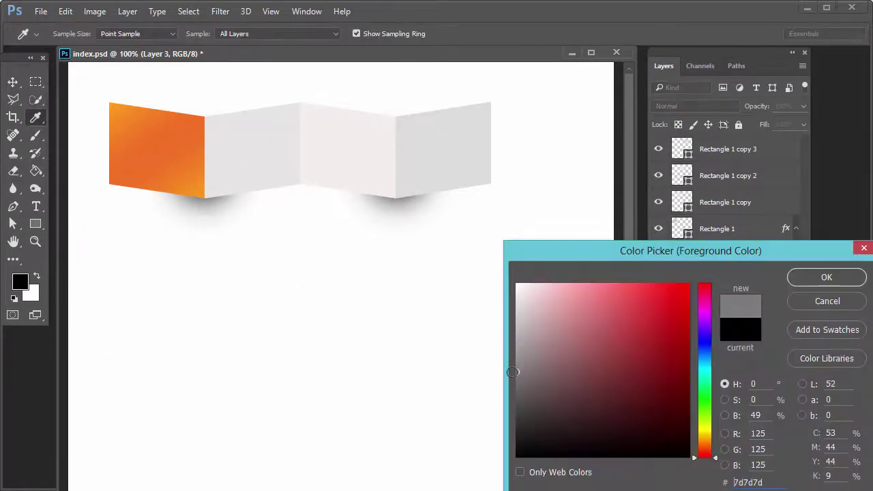
left_click(810, 277)
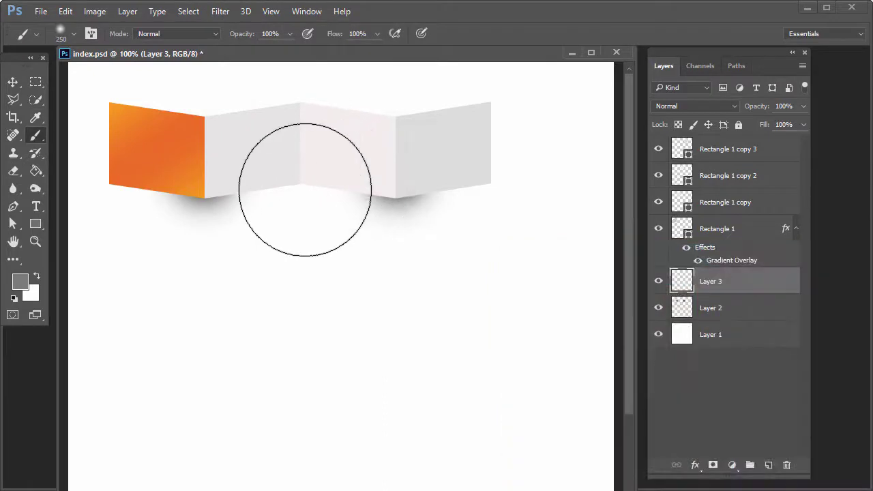
left_click(306, 187)
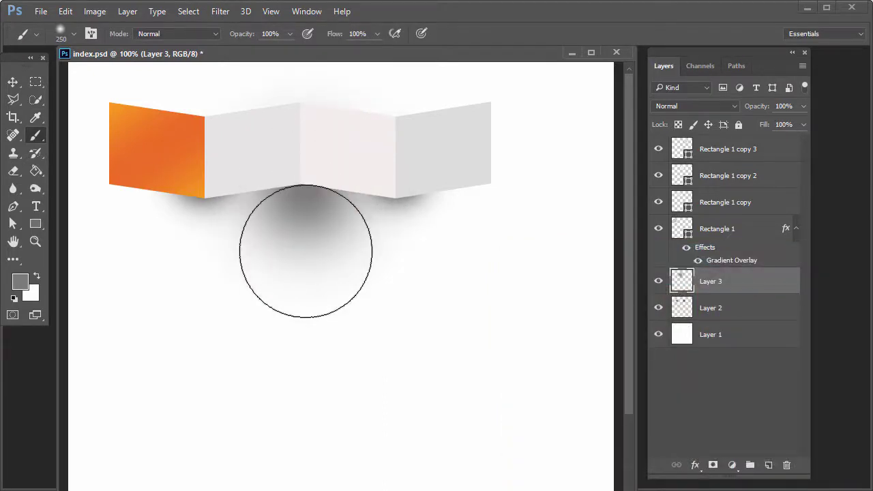
key("m")
mouse_move(571, 135)
left_mouse_down()
mouse_move(202, 78)
mouse_move(183, 91)
mouse_move(487, 140)
left_mouse_up()
Delete the stray shading selected above the ribbon.
left_click(228, 64)
key("Delete")
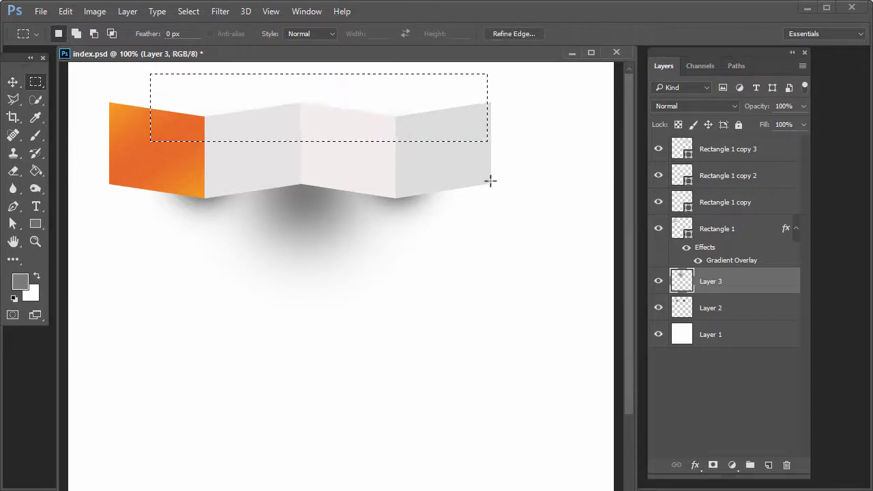
key("ctrl+d")
Cut a 5 px feathered polygonal wedge out of the shadow below the middle fold.
left_click(13, 100)
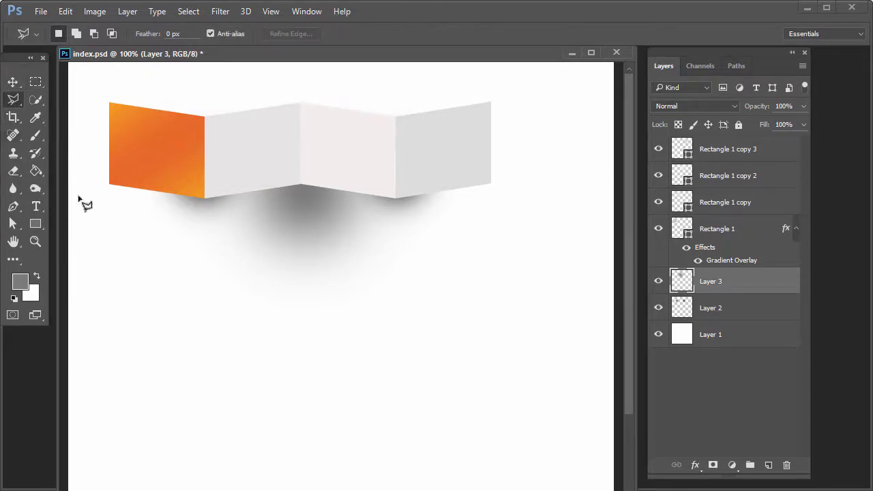
left_click(140, 299)
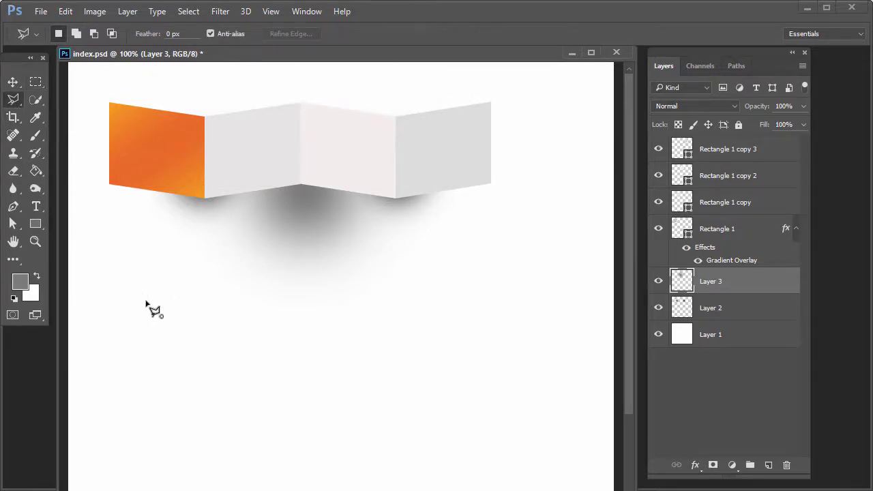
left_click(300, 185)
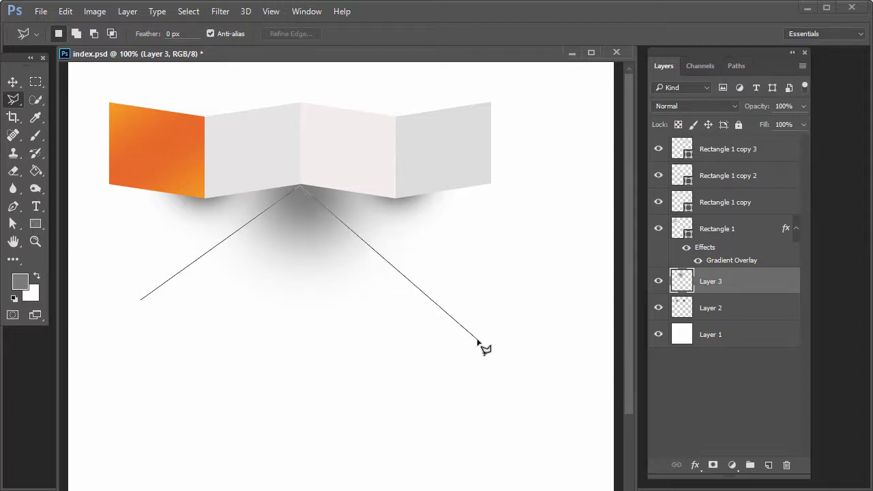
left_click(477, 339)
left_click(330, 386)
left_click(173, 416)
left_click(140, 300)
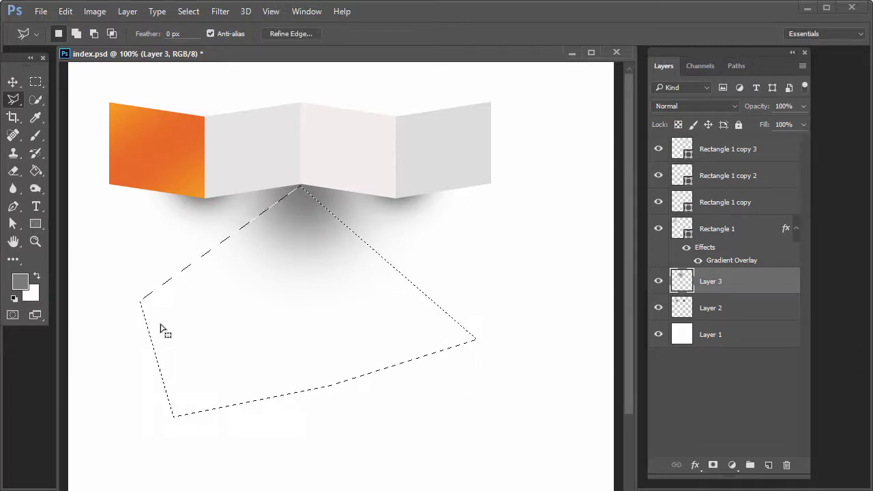
left_click(189, 12)
mouse_move(200, 188)
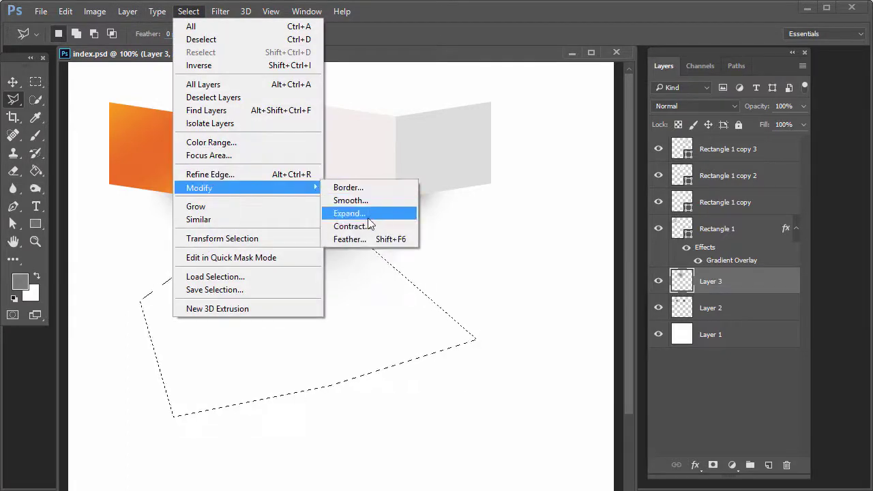
left_click(361, 238)
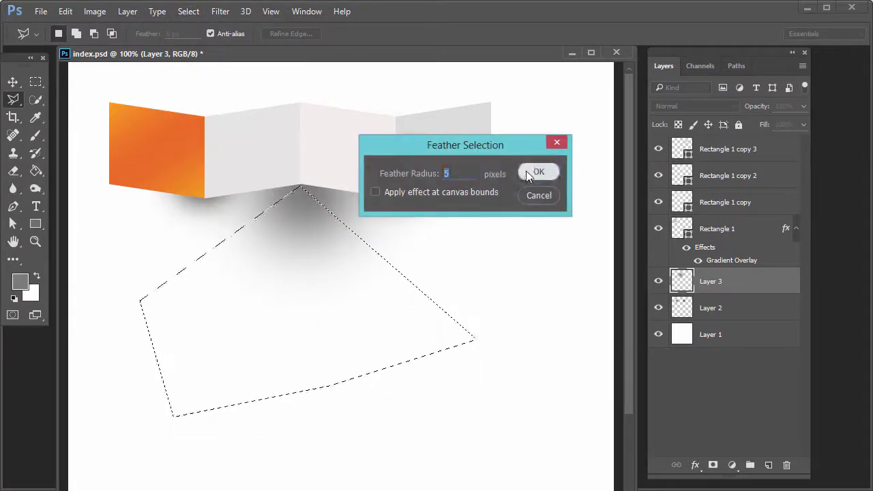
left_click(538, 172)
key("alt+BackSpace")
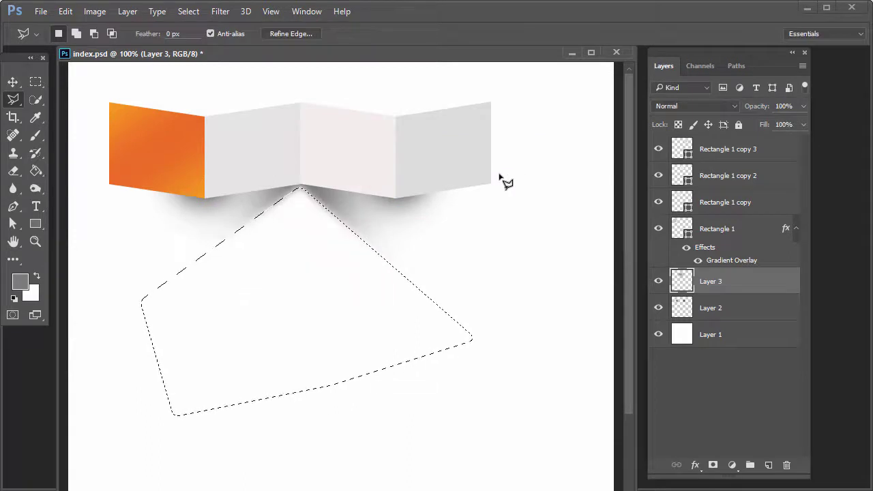
key("ctrl+d")
Change the Rectangle 1 copy 2 fill to a slightly adjusted off-white in the Color Picker.
key("v")
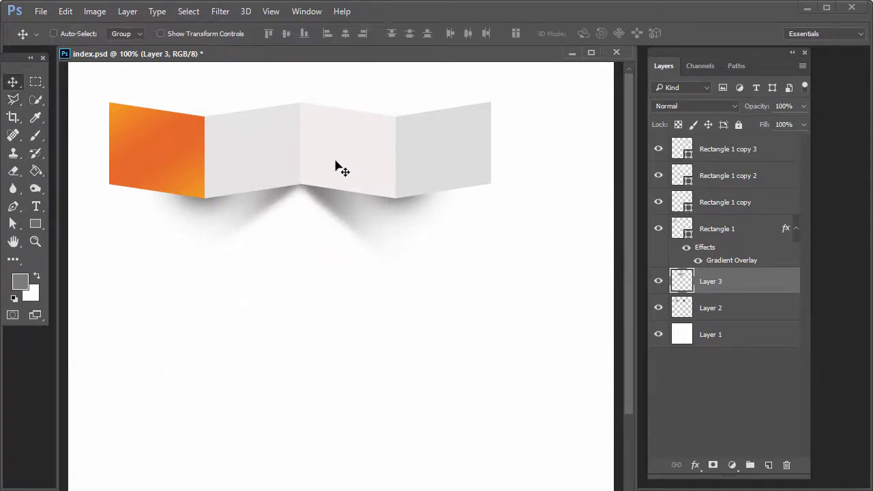
left_click(348, 161)
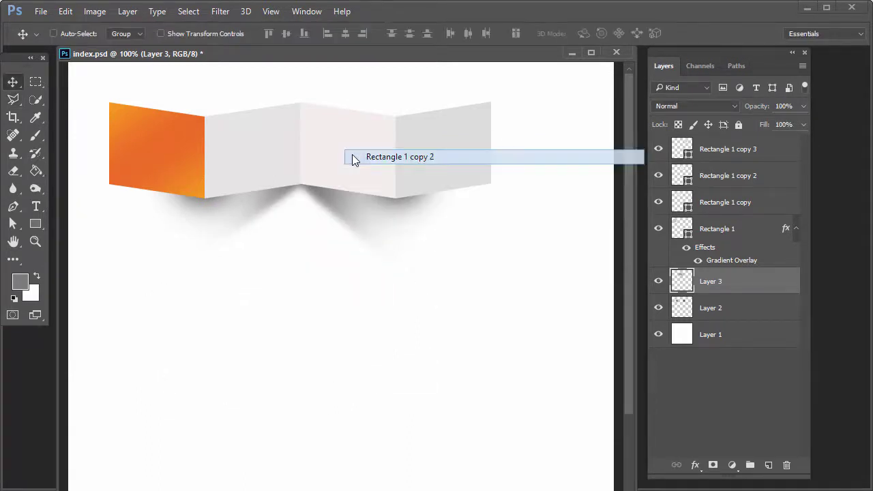
double_click(688, 180)
left_click_drag(521, 298, 519, 294)
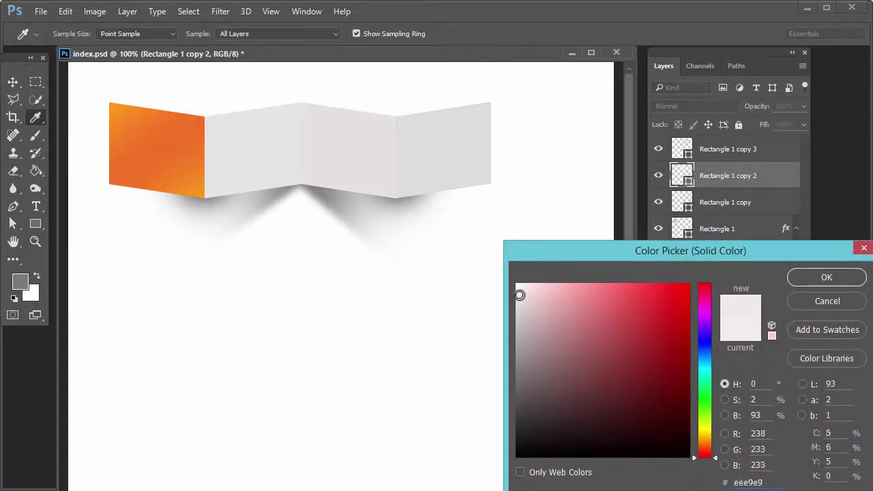
left_click(800, 280)
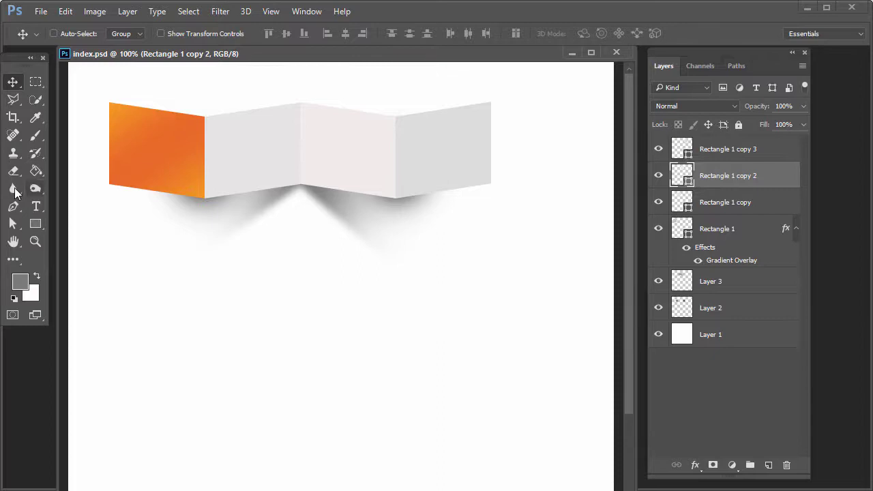
On a new layer, paint one large soft dark grey brush dab over the ribbon's middle fold.
left_click(38, 139)
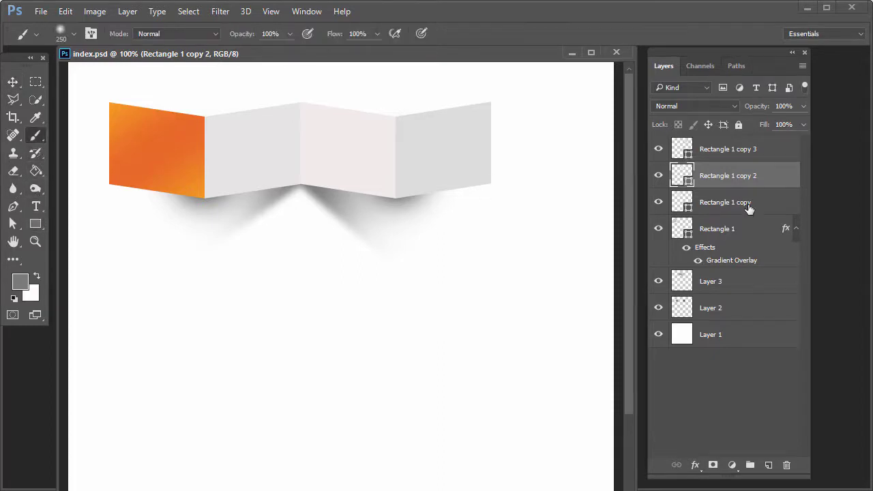
left_click(768, 465)
left_click(300, 153)
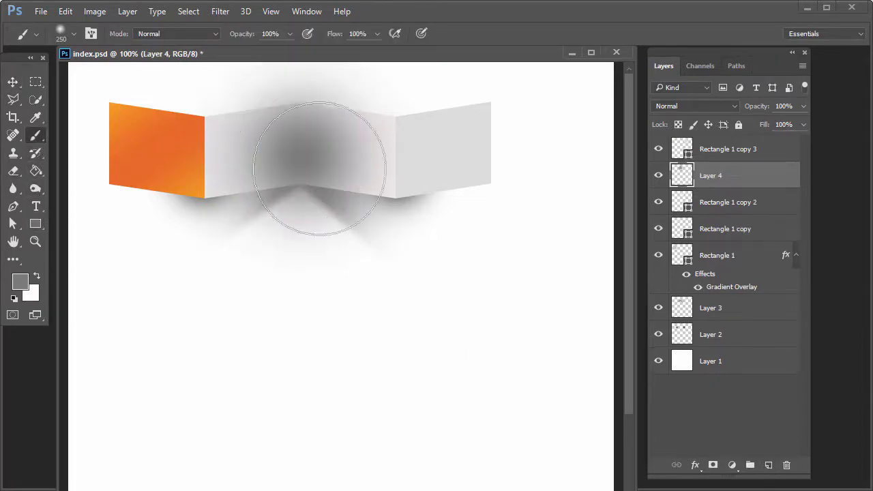
key("ctrl+z")
key("bracketleft")
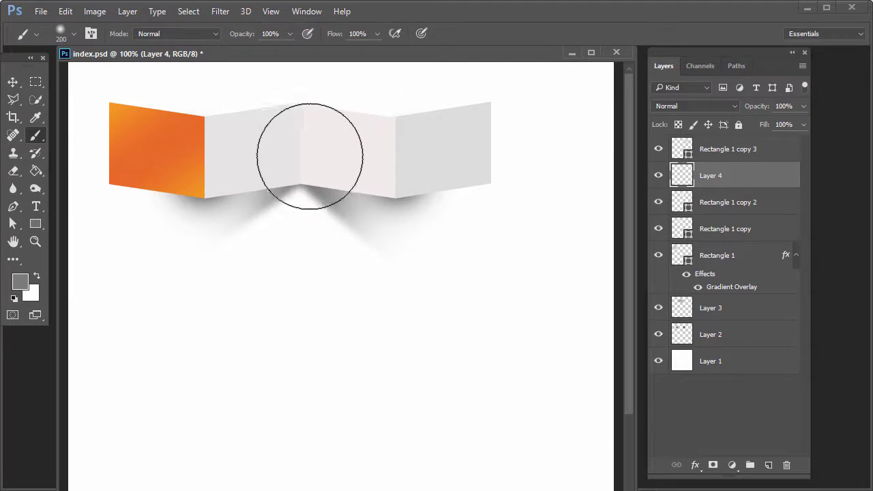
key("bracketright")
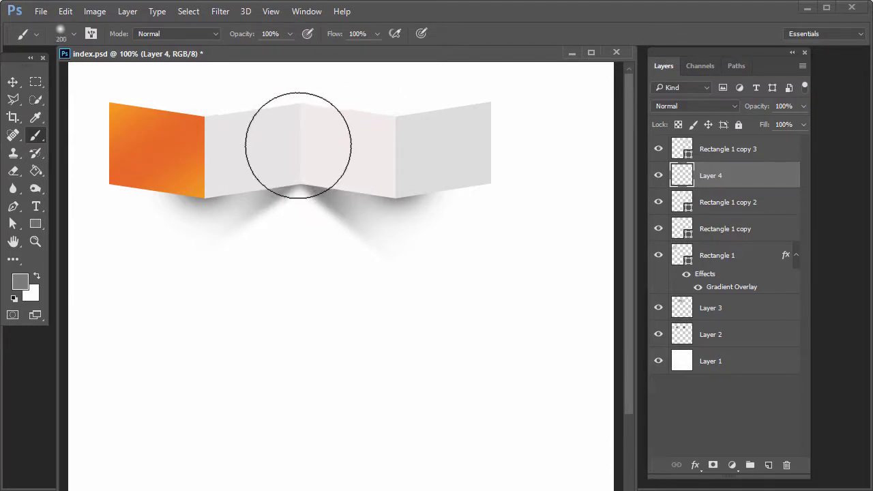
left_click(298, 146)
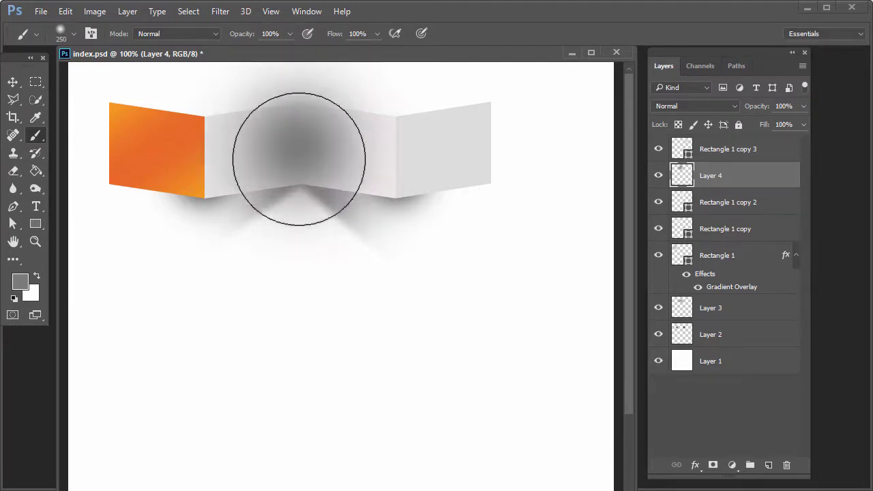
key("v")
left_click(721, 204)
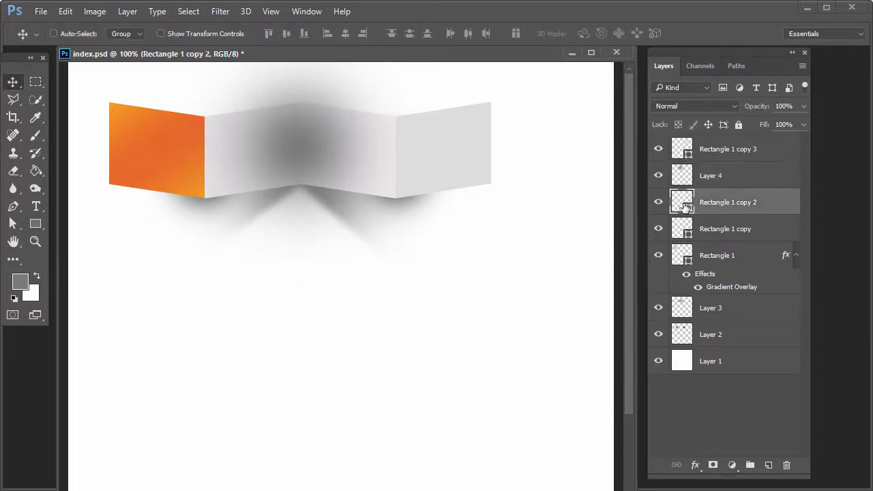
Delete the Layer 4 shading that spills above the ribbon panels, using a Polygonal Lasso selection.
left_click(12, 100)
left_click(205, 117)
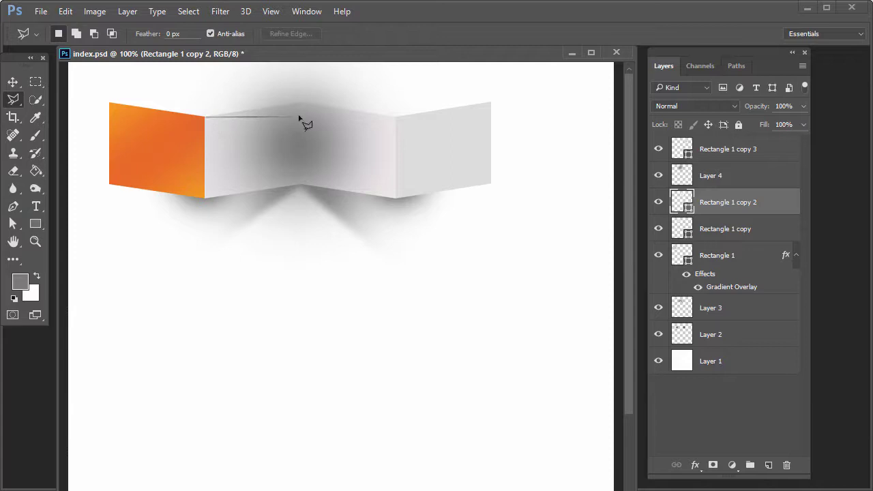
left_click(300, 103)
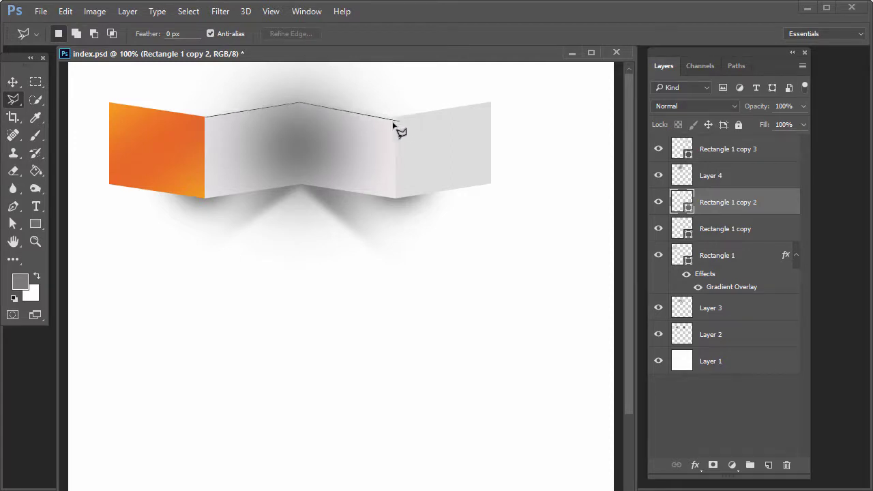
left_click(395, 118)
left_click(415, 85)
left_click(217, 83)
left_click(206, 117)
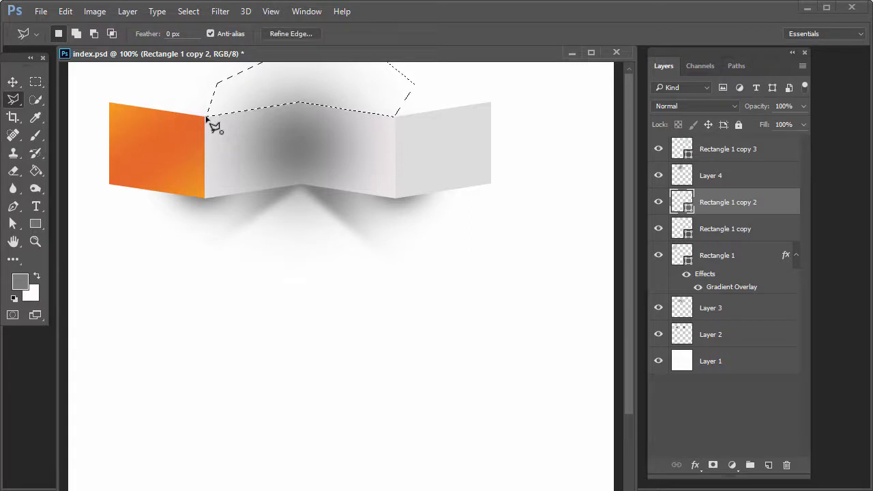
key("Delete")
key("Return")
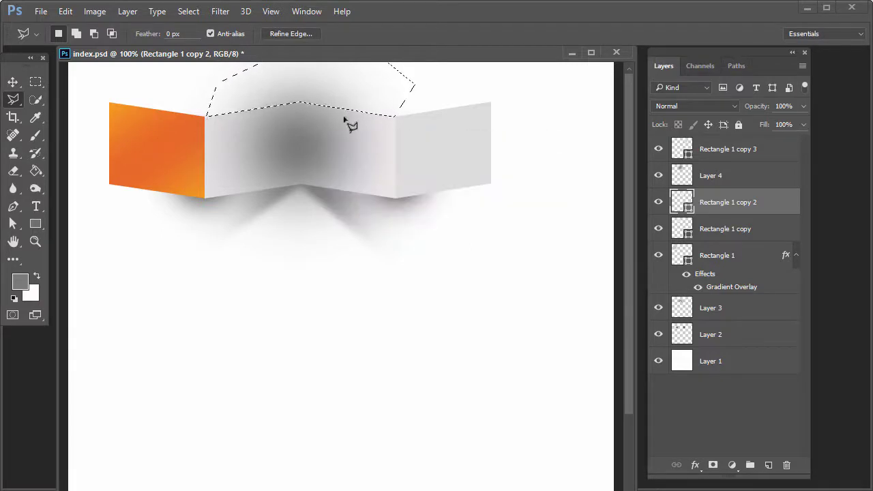
left_click(710, 172)
left_click(659, 175)
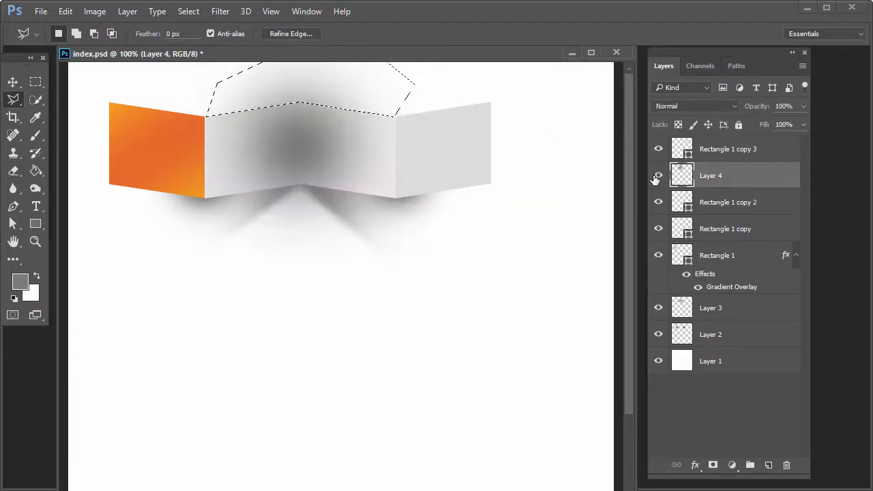
key("Delete")
key("ctrl+d")
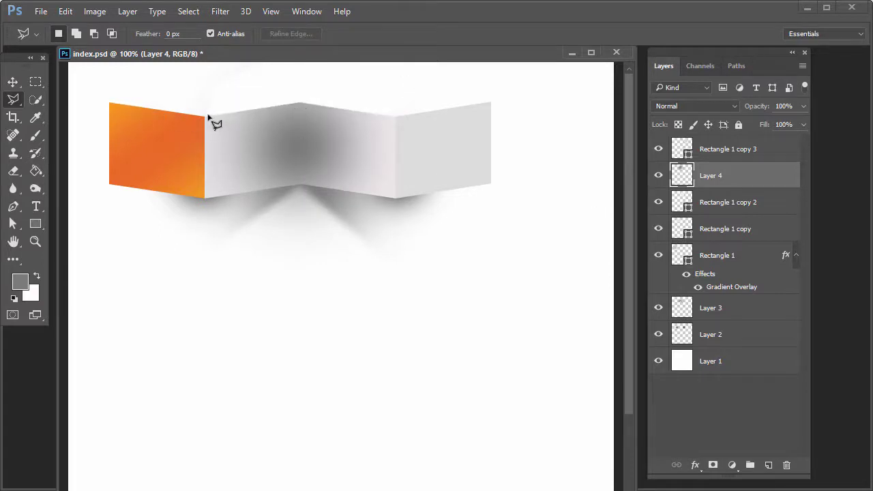
Lasso the area below the panels to clear the shading spilling beneath the ribbon.
left_click(205, 198)
left_click(301, 184)
left_click(395, 199)
left_click(472, 280)
left_click(426, 324)
left_click(176, 331)
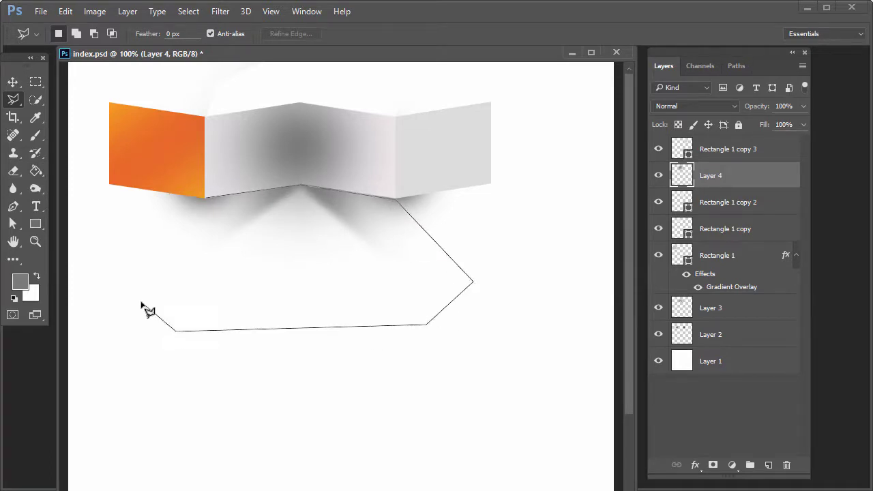
left_click(143, 298)
left_click(205, 198)
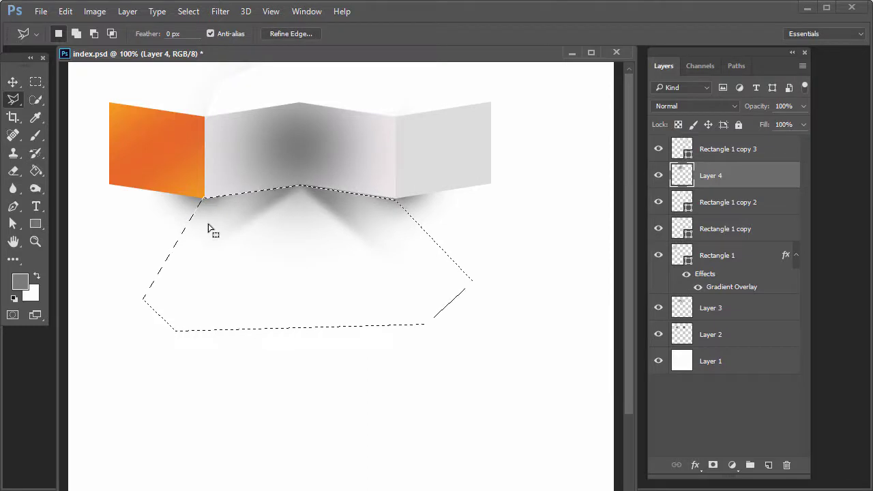
key("ctrl+d")
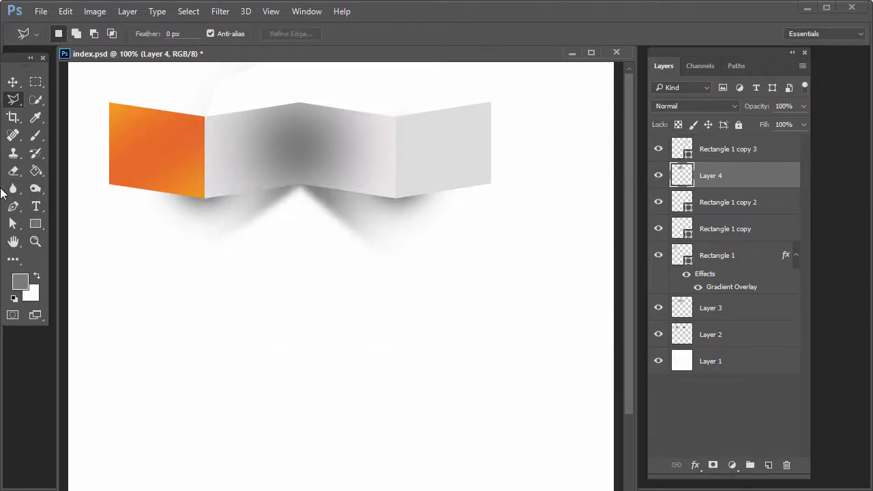
left_click(14, 170)
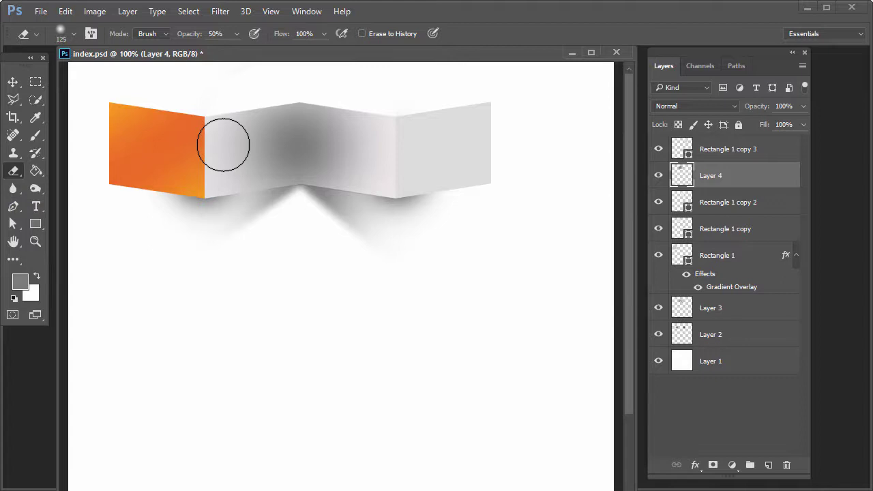
Erase over Layer 4's fold shading at 50% opacity to leave only a faint crease shadow.
key("bracketright")
key("bracketright")
key("bracketright")
mouse_move(244, 146)
left_mouse_down()
mouse_move(302, 156)
mouse_move(366, 113)
left_mouse_up()
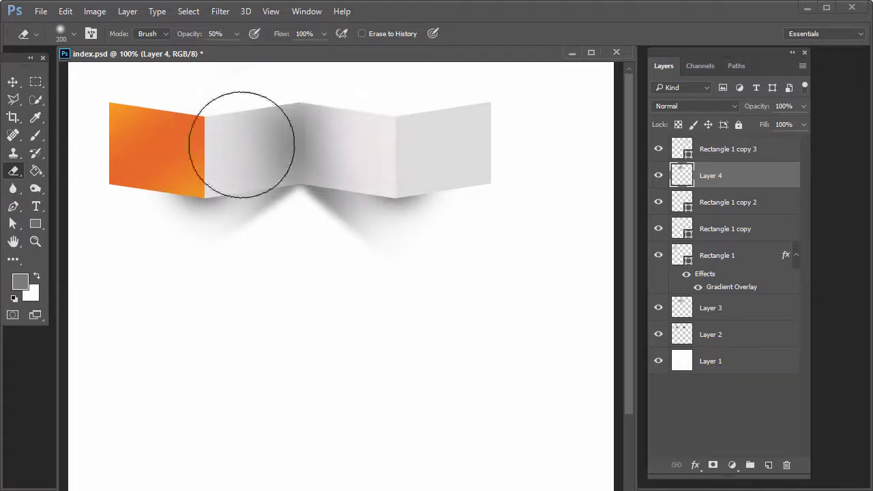
mouse_move(241, 144)
left_mouse_down()
mouse_move(250, 107)
mouse_move(245, 168)
mouse_move(238, 113)
left_mouse_up()
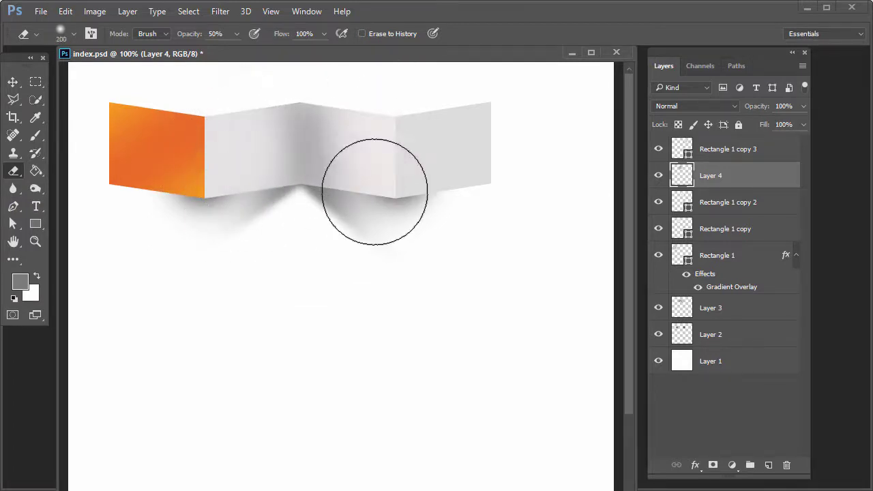
left_click_drag(374, 191, 371, 93)
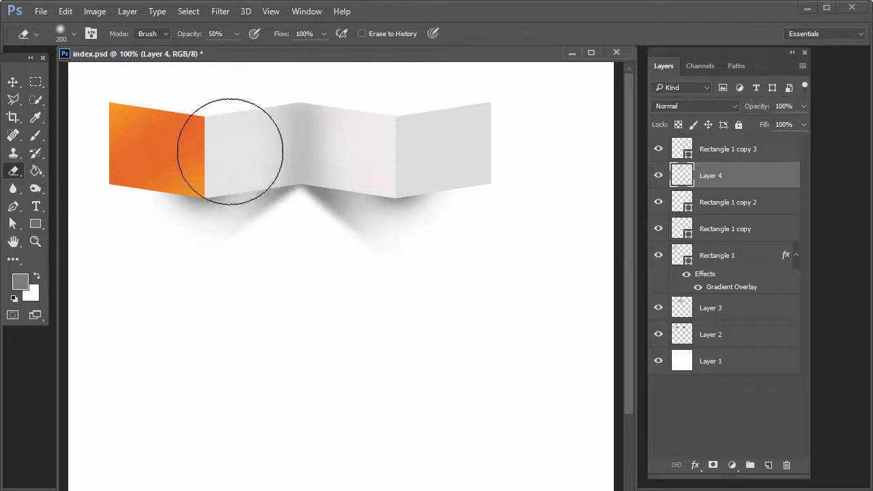
key("v")
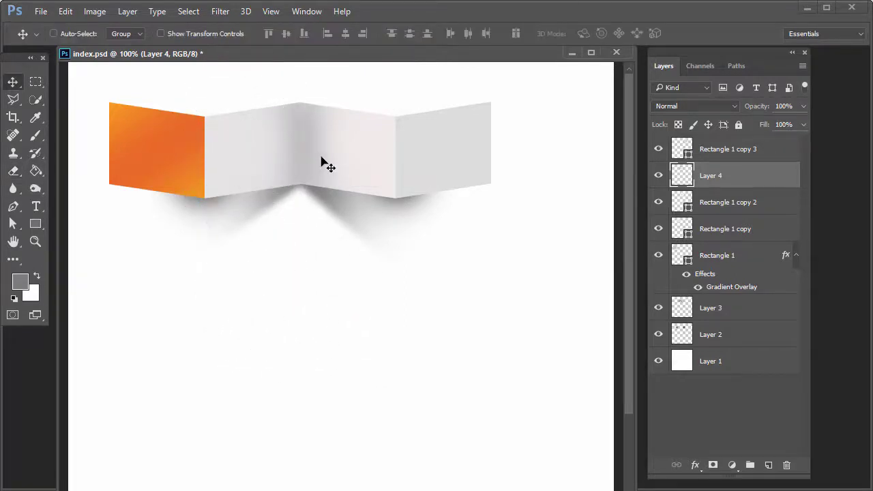
key("ctrl+j")
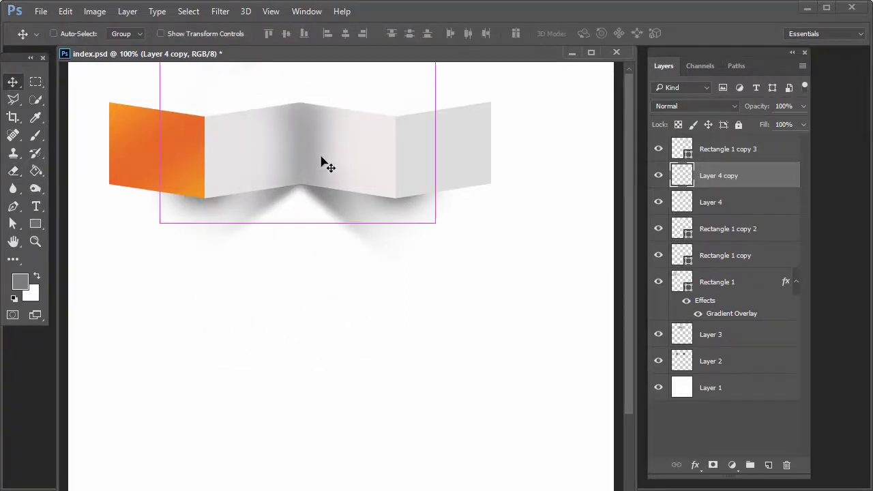
key("ctrl+z")
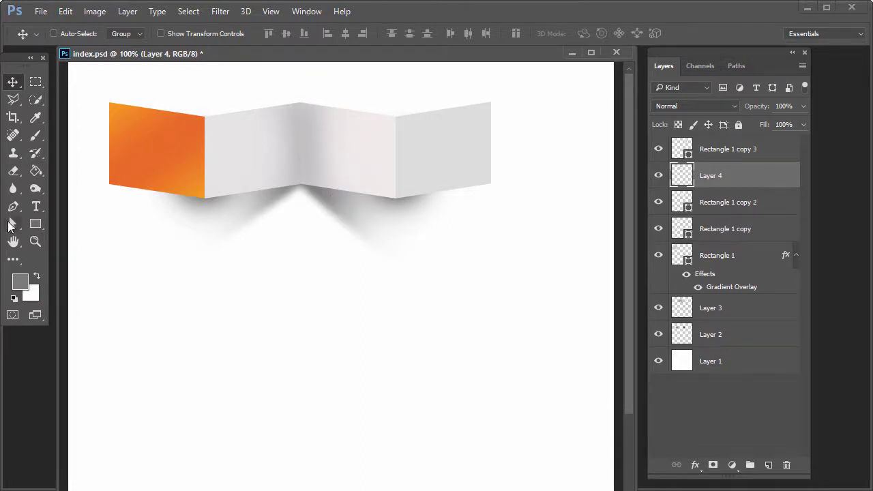
Scale down the graduate-student image and position it on the orange panel.
left_click_drag(247, 171, 286, 244)
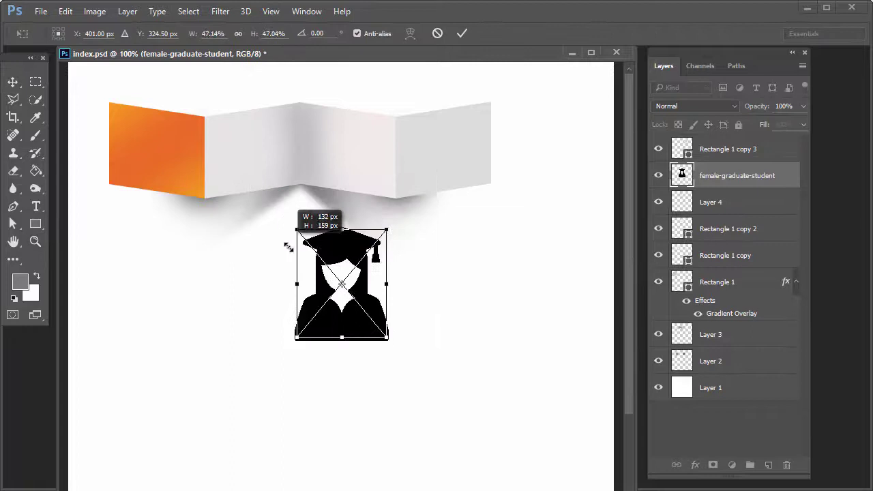
mouse_move(328, 277)
left_mouse_down()
mouse_move(155, 146)
mouse_move(136, 152)
left_mouse_up()
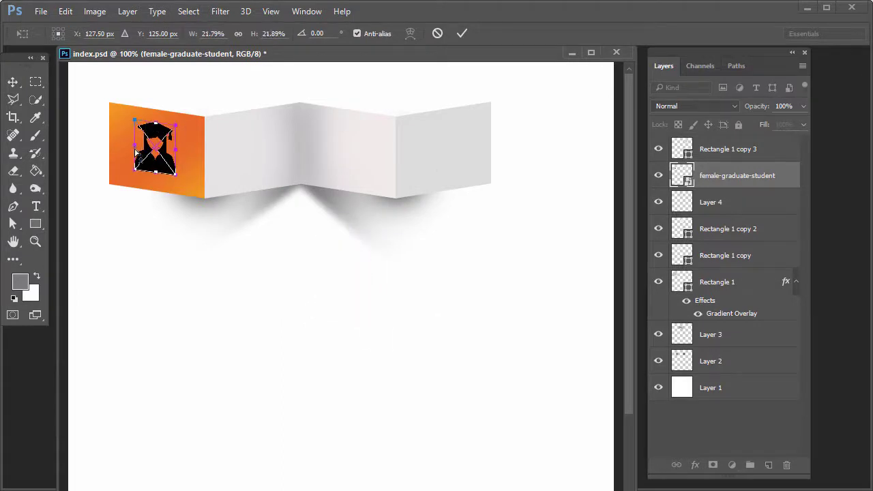
key("Return")
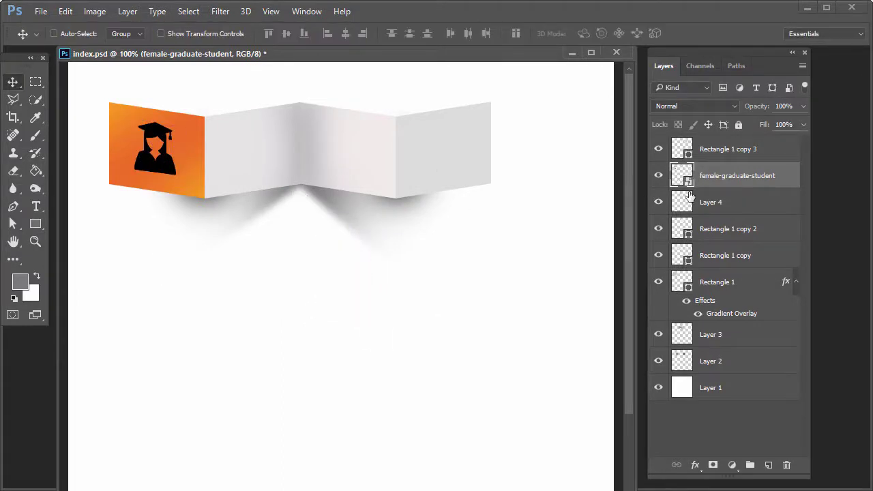
Give the icon a white Color Overlay and 80% opacity, then save the file.
left_click(695, 464)
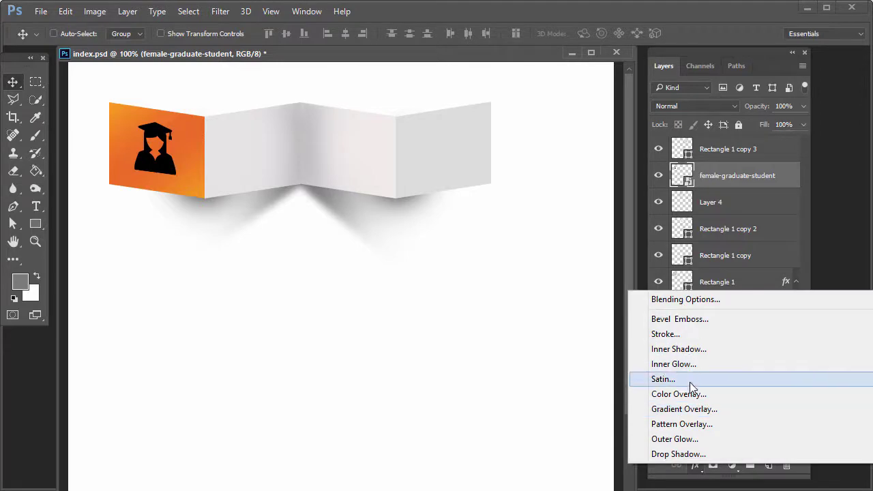
left_click(716, 394)
left_click(805, 188)
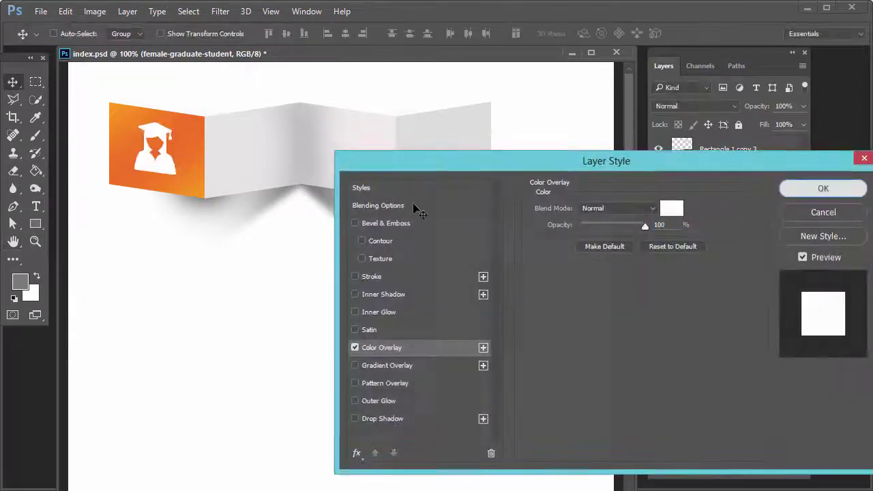
left_click_drag(166, 160, 167, 168)
key("8")
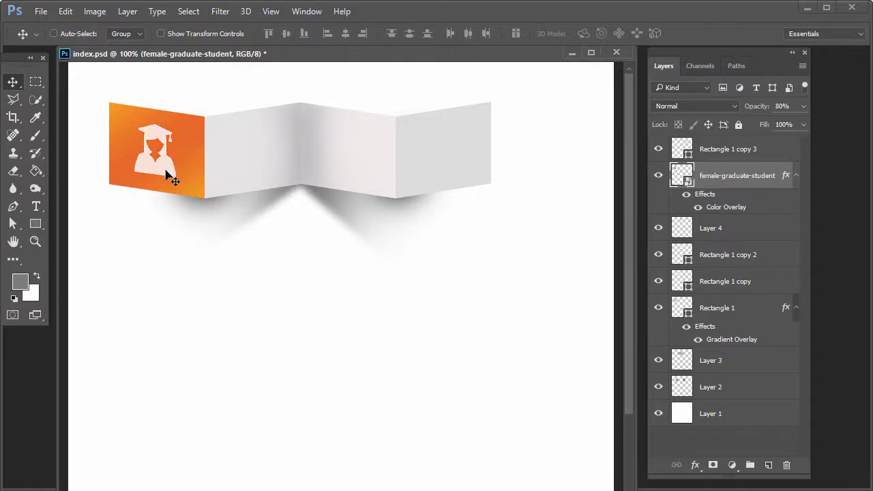
key("ctrl+s")
Type the numeral '1' at 85 px and move it onto the gray panel.
key("t")
left_click(245, 162)
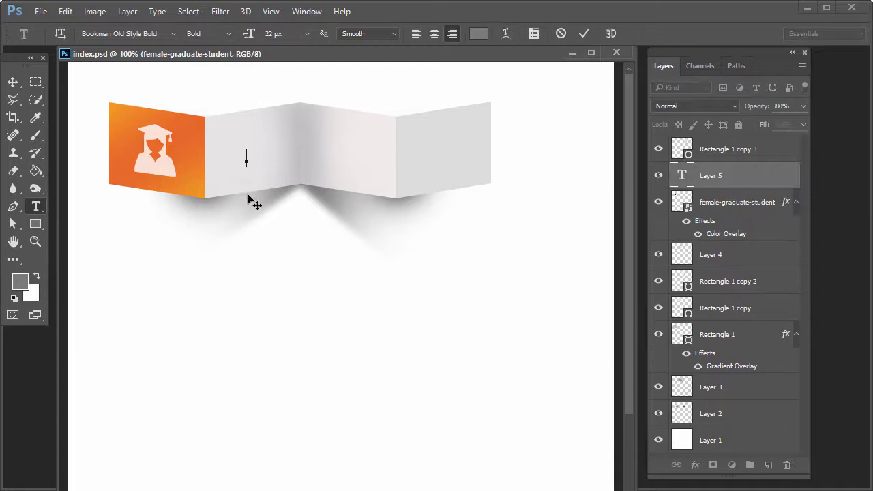
type("1")
key("ctrl+a")
key("ctrl+t")
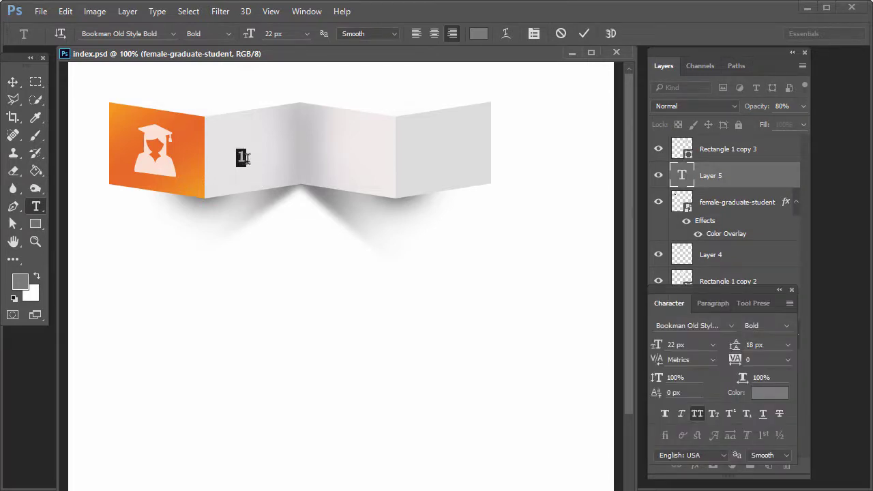
left_click(680, 346)
type("85")
left_click(12, 81)
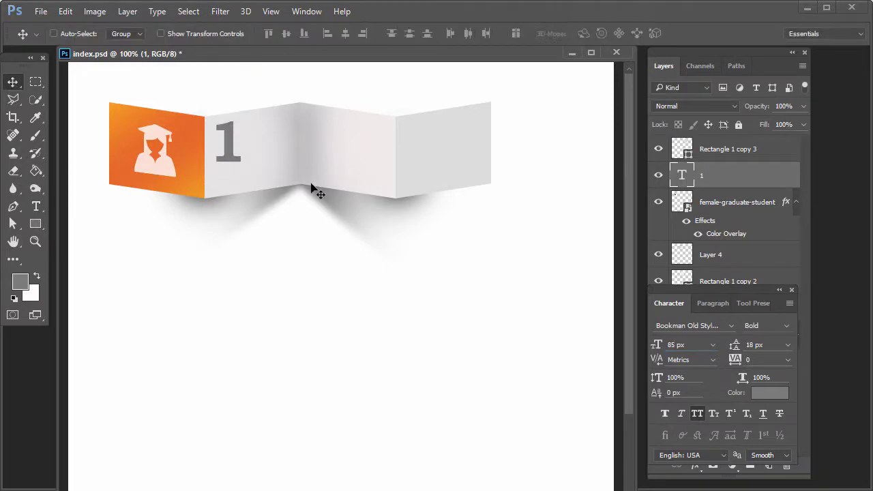
left_click_drag(232, 154, 254, 164)
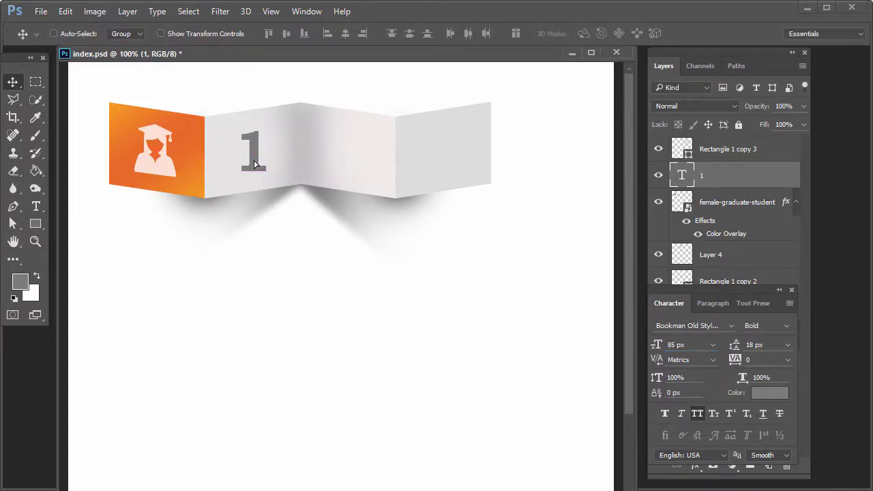
Skew the numeral to follow the panel's slant.
key("t")
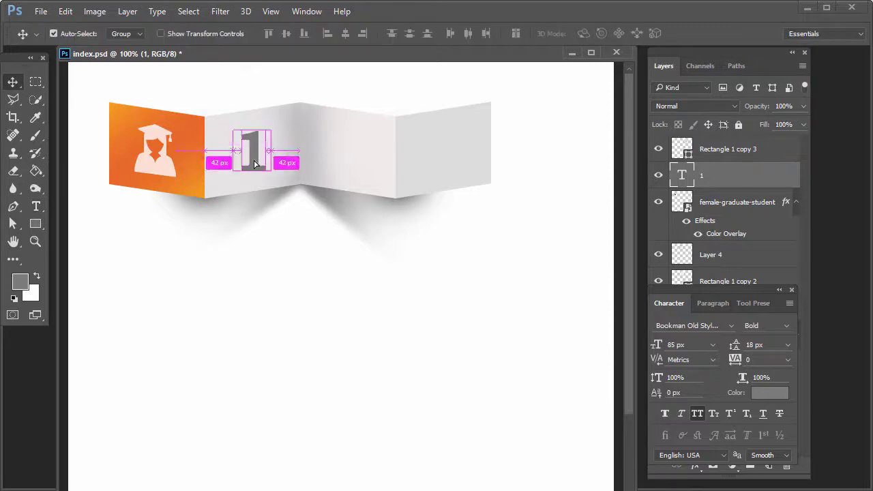
key("ctrl+t")
right_click(254, 162)
left_click(301, 219)
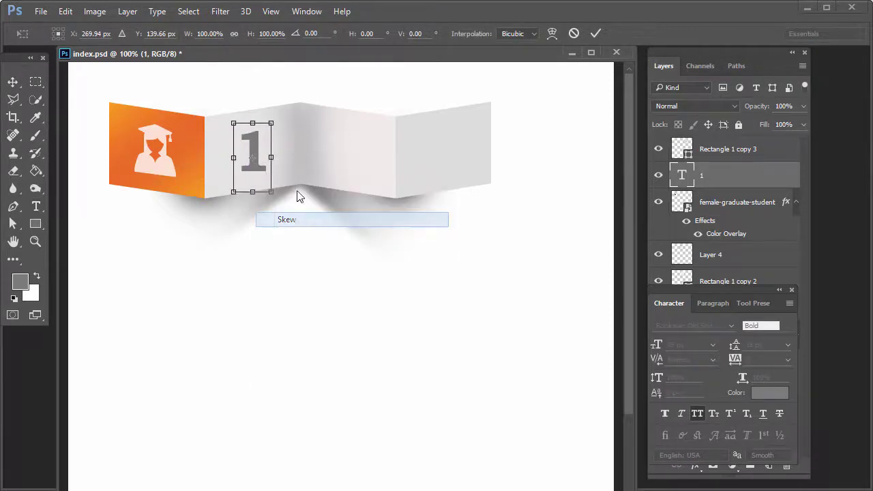
mouse_move(271, 158)
left_mouse_down()
mouse_move(270, 150)
mouse_move(253, 163)
left_mouse_up()
key("Return")
Change the numeral's font style to Regular.
key("t")
double_click(269, 170)
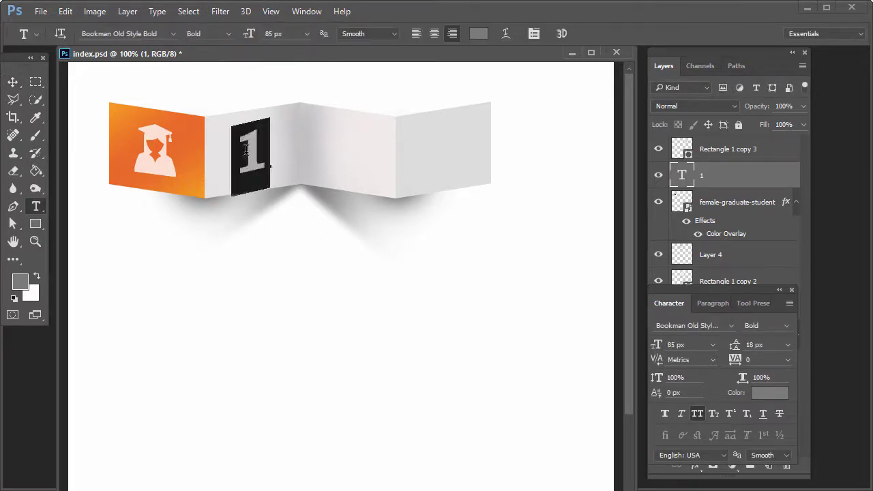
key("ctrl+t")
key("ctrl+t")
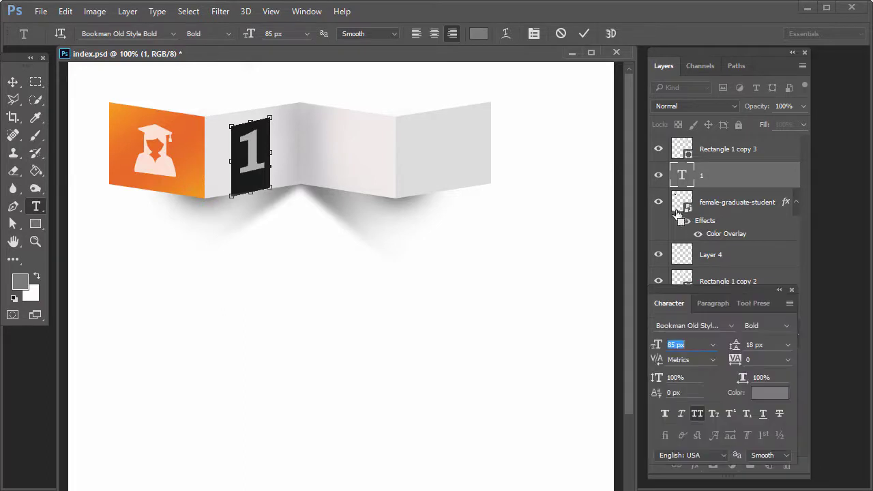
left_click(706, 325)
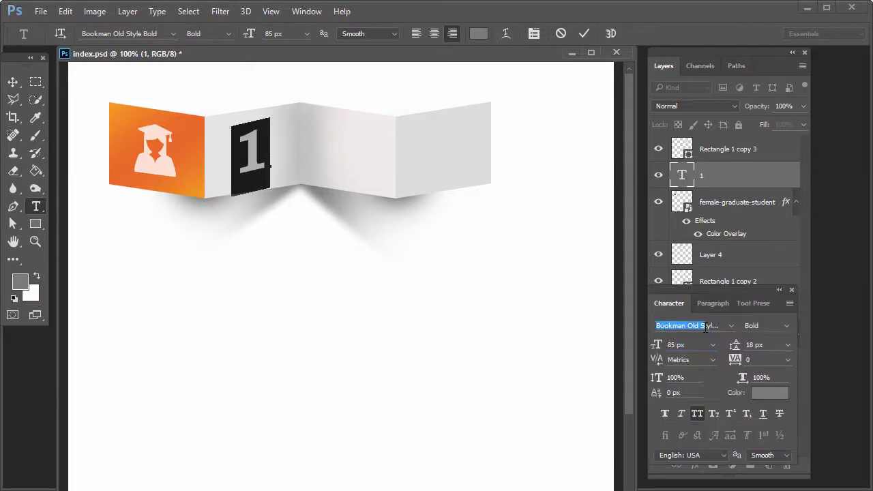
left_click(787, 330)
left_click(249, 155)
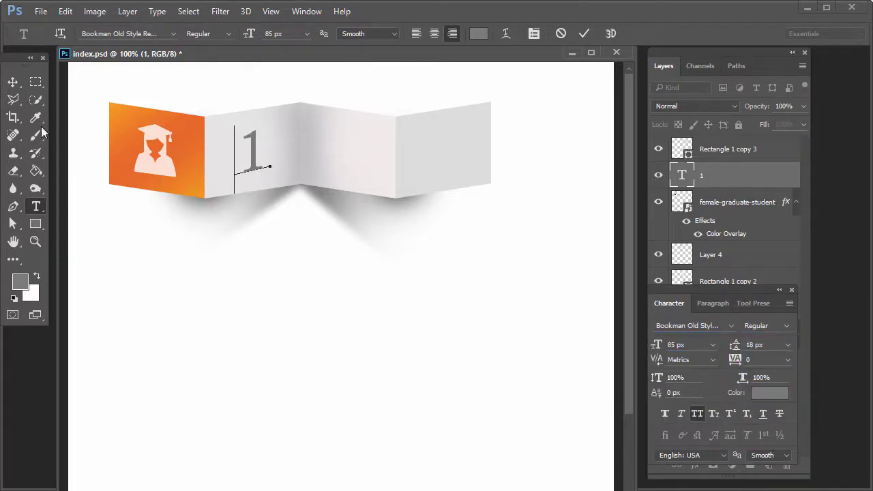
key("ctrl+Return")
Color the numeral with the orange sampled from the ribbon panel.
key("v")
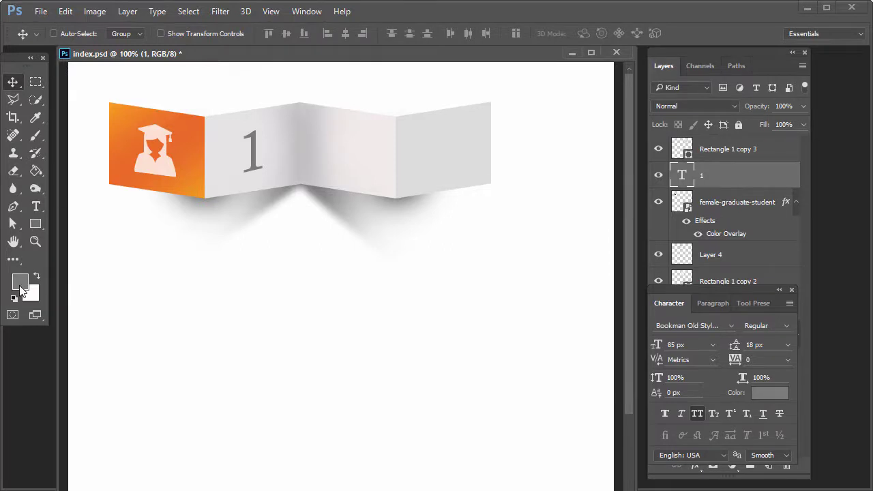
left_click(769, 392)
left_click(191, 147)
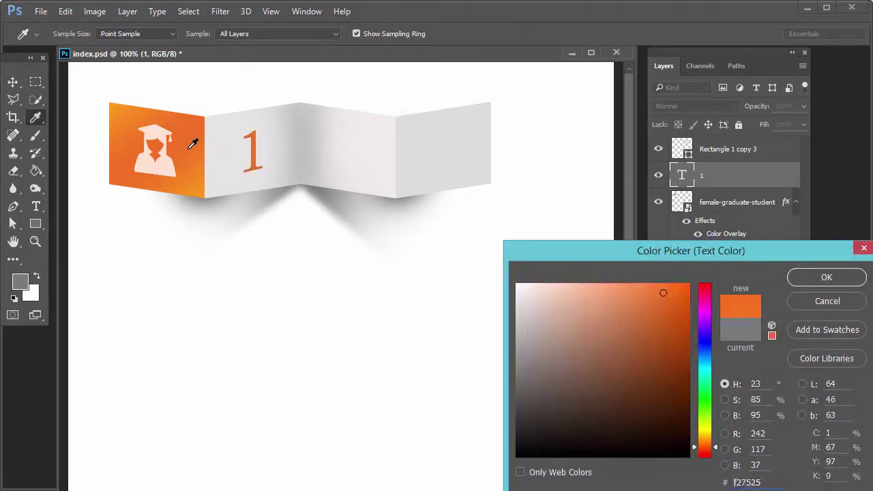
left_click(826, 277)
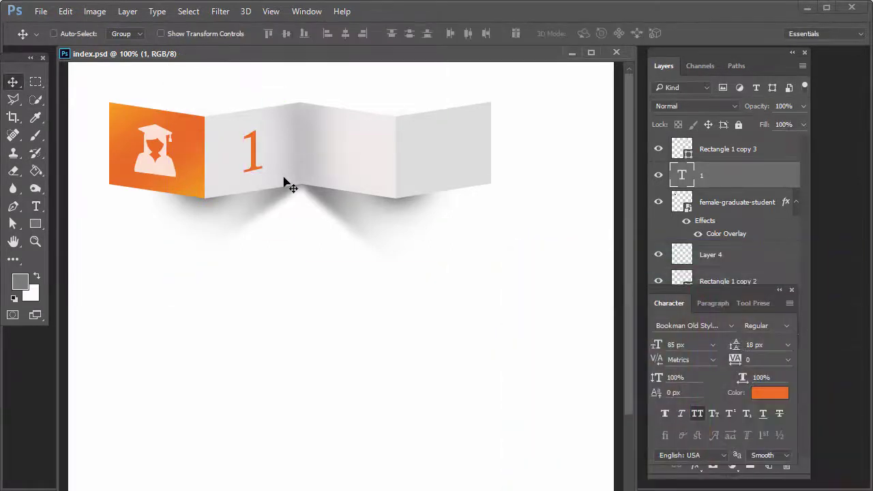
Create a paragraph text box on the middle panel with 11 px text.
key("t")
left_click_drag(305, 124, 376, 174)
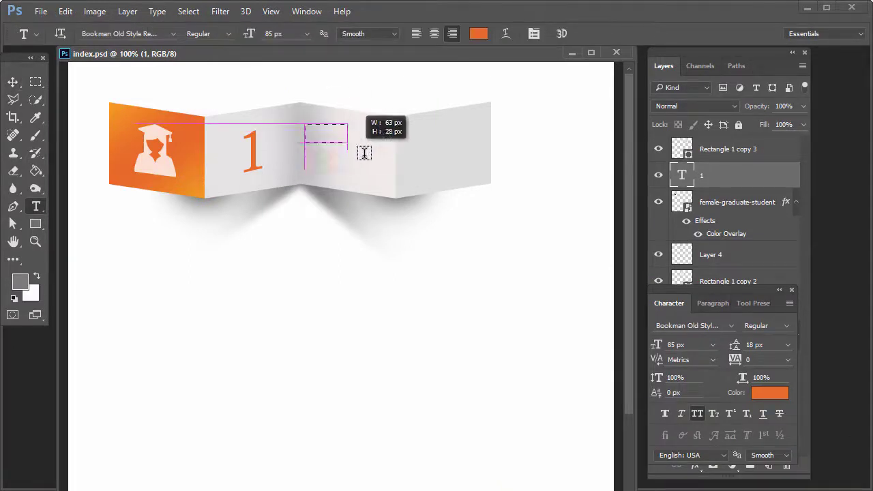
type("L")
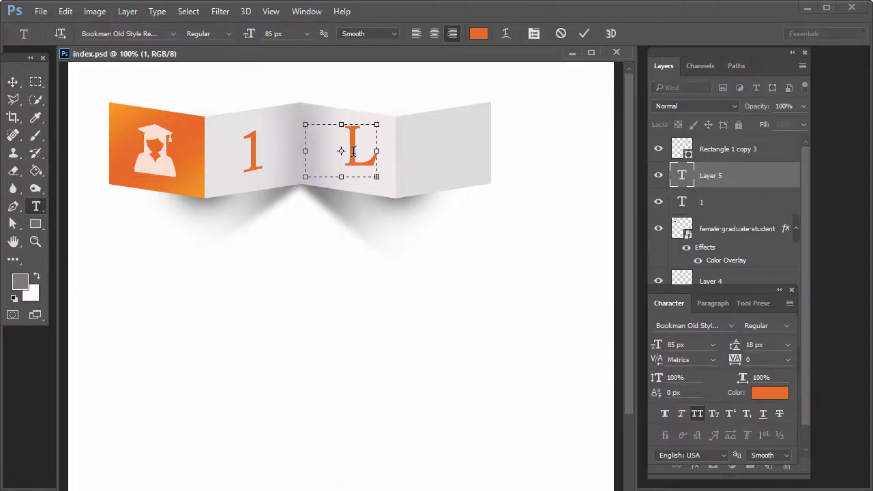
double_click(354, 152)
left_click(678, 345)
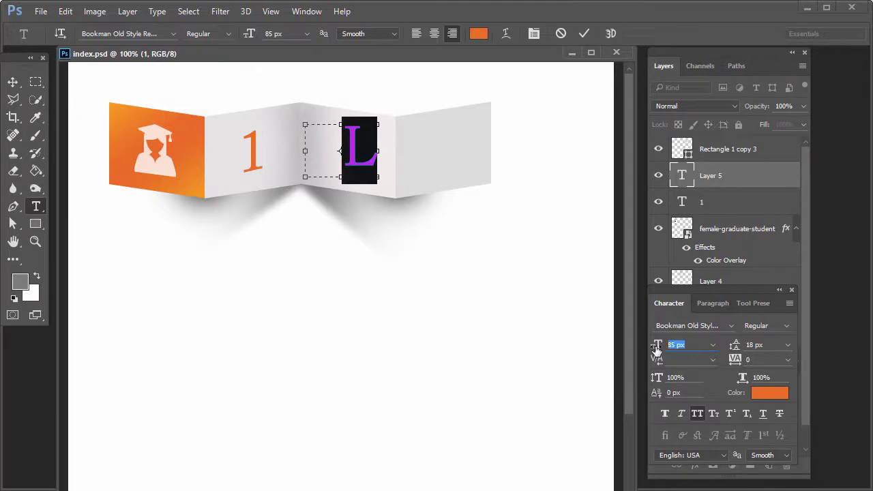
type("11")
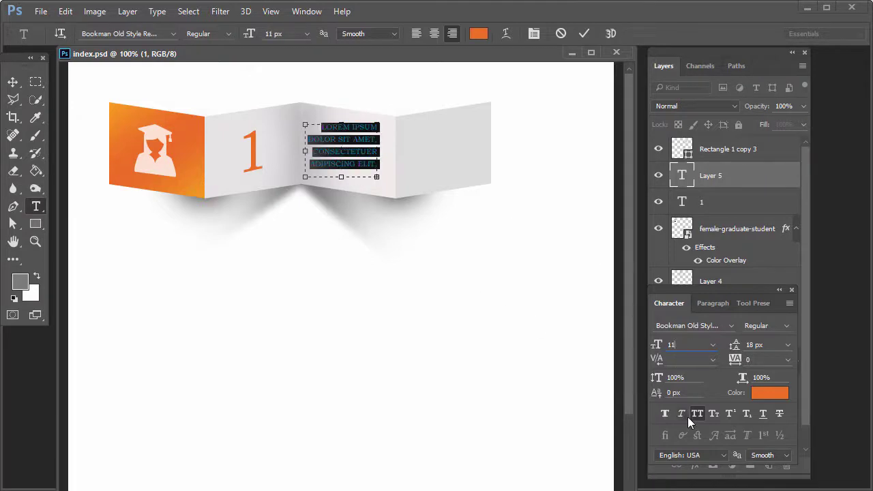
left_click(354, 153)
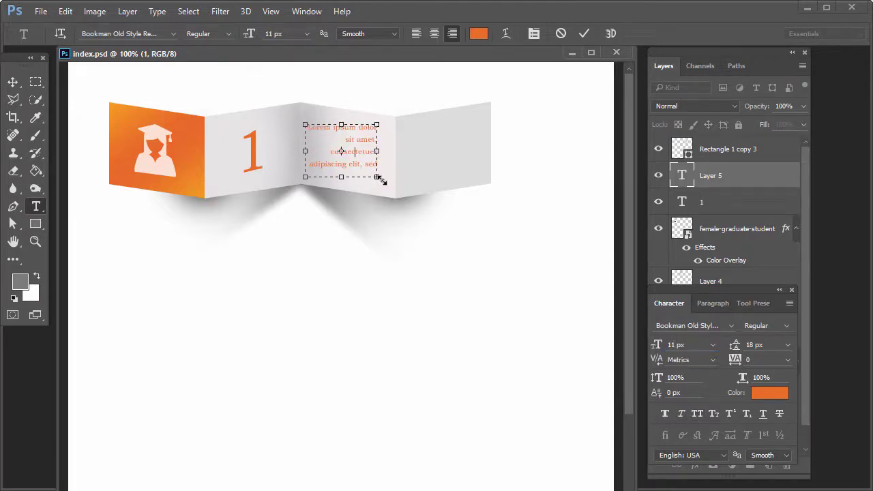
left_click_drag(380, 178, 387, 179)
Set the paragraph's line spacing to about 14 px and left-align it.
key("ctrl+a")
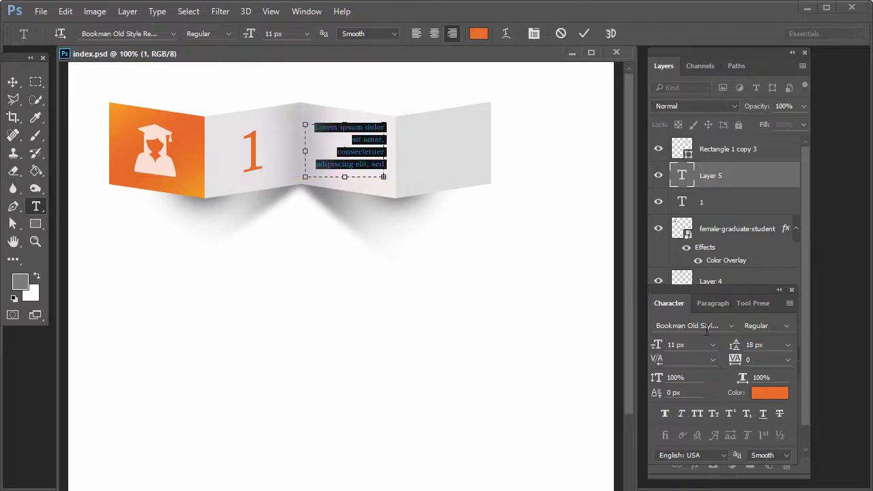
left_click(766, 344)
key("Down")
key("Down")
key("Down")
key("Down")
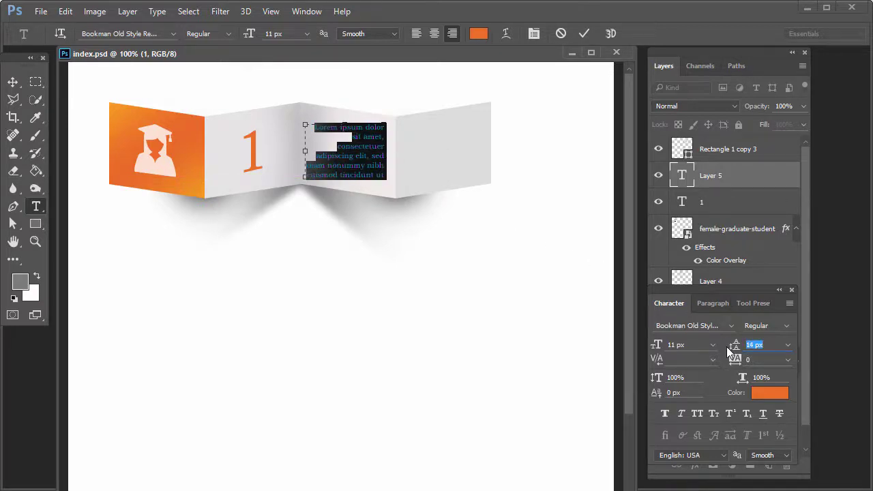
key("Up")
left_click(707, 303)
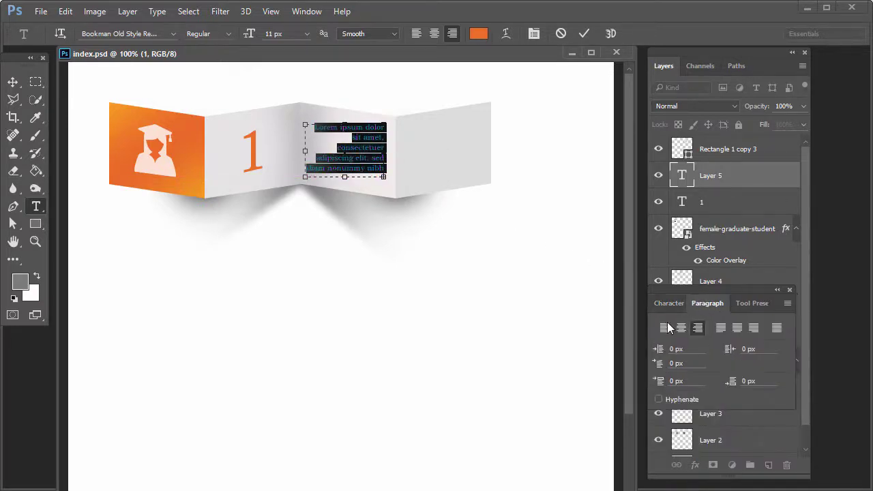
left_click(665, 328)
key("ctrl+Return")
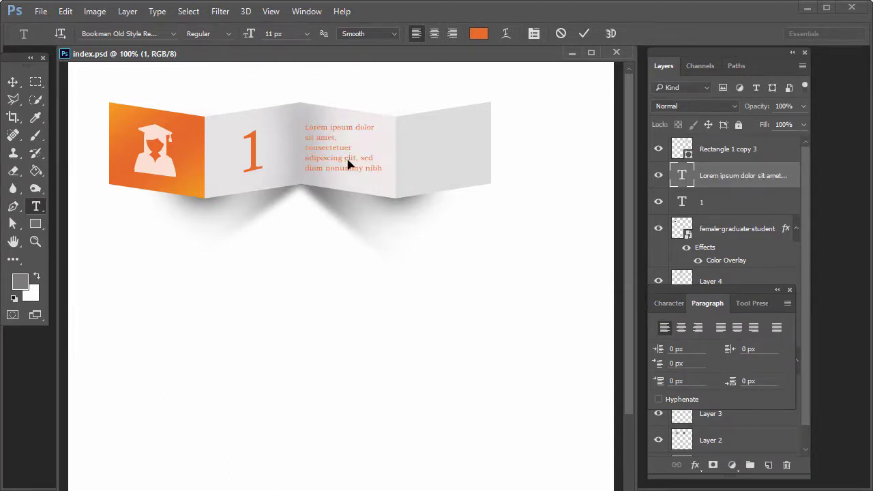
Nudge the paragraph right and skew it to follow the middle fold.
key("v")
left_click_drag(331, 162, 363, 171)
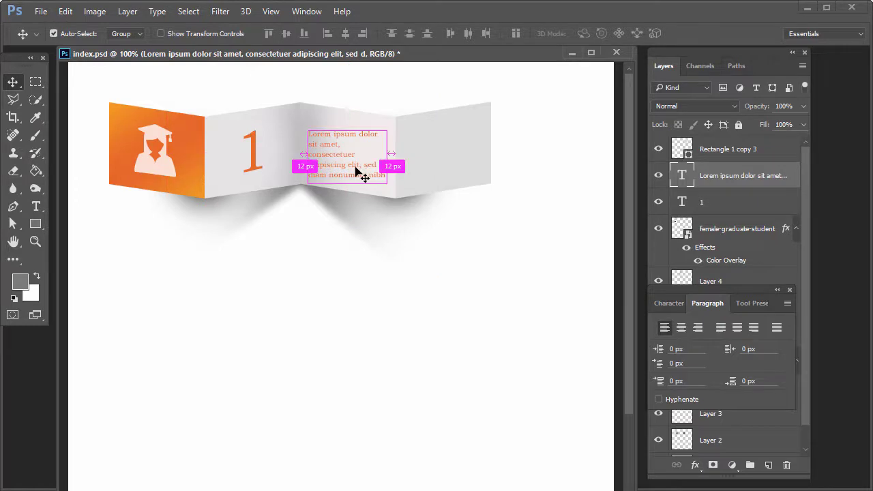
key("ctrl+t")
right_click(362, 170)
left_click(373, 226)
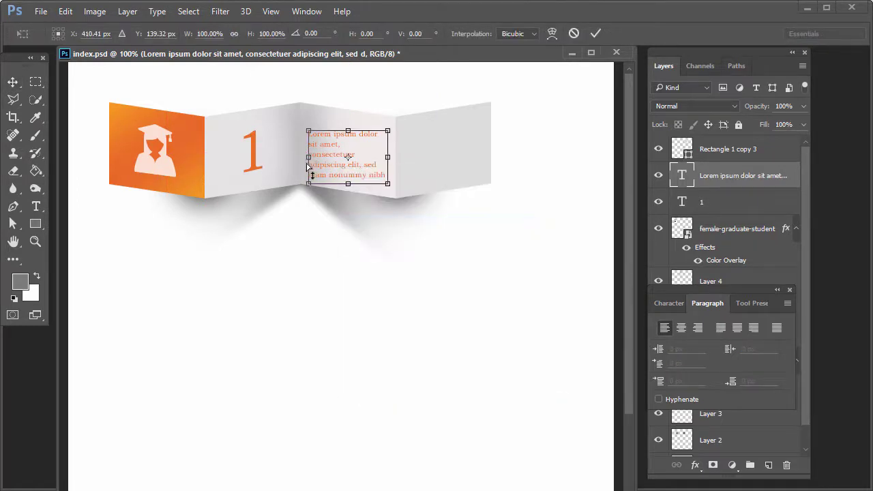
mouse_move(308, 158)
left_mouse_down()
mouse_move(307, 147)
mouse_move(355, 165)
left_mouse_up()
key("Return")
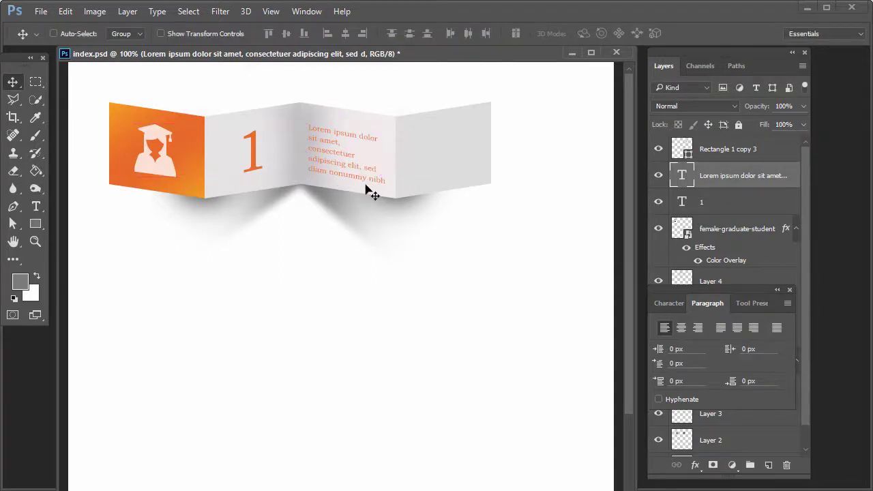
Fill the paragraph text black and save the document.
key("d")
key("alt+BackSpace")
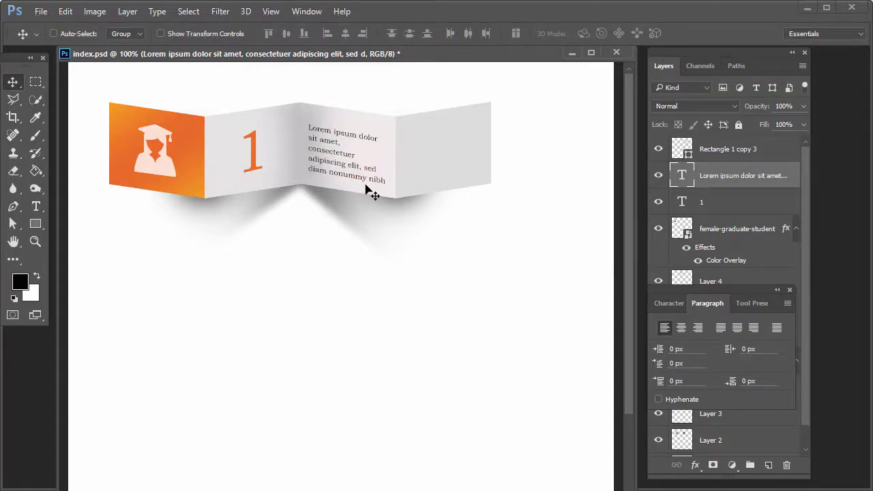
key("ctrl+s")
Paste Lorem ipsum into a new text box and move it onto the right fold.
key("t")
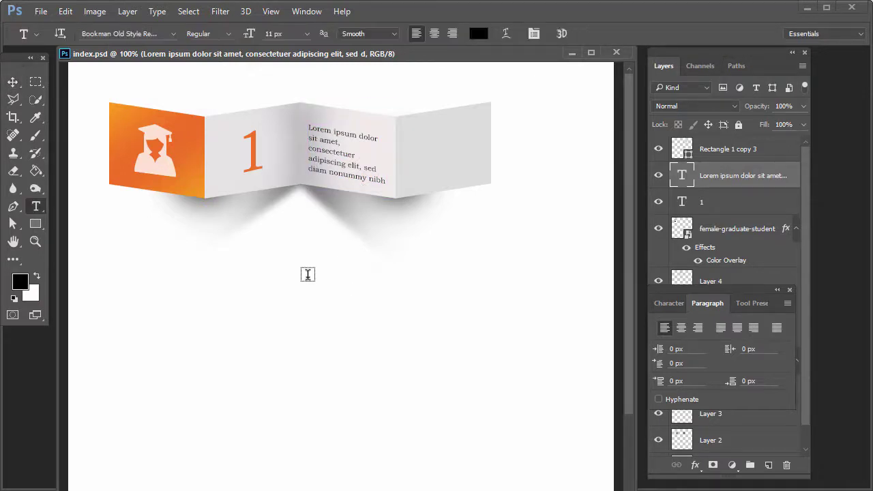
left_click_drag(308, 276, 497, 356)
type("Lorem ipsum dolor sit amet, consectetuer adipiscing elit, sed diam nonummy nibh euismod tincidunt ut laoreet dolore magna aliquam erat volutpat.")
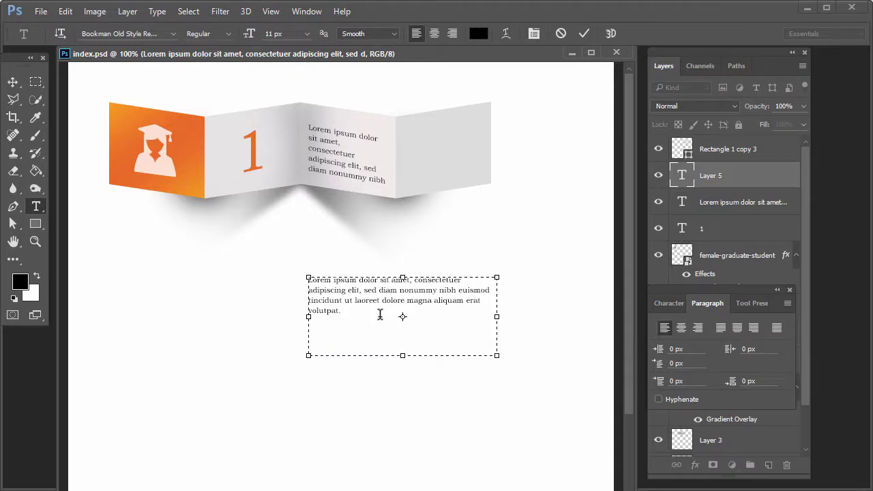
key("ctrl+Return")
key("v")
left_click_drag(380, 307, 490, 149)
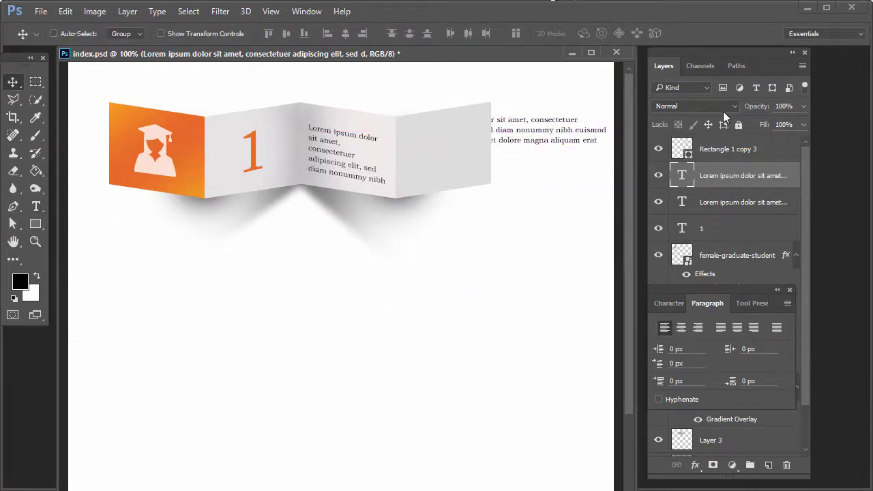
left_click_drag(478, 138, 461, 157)
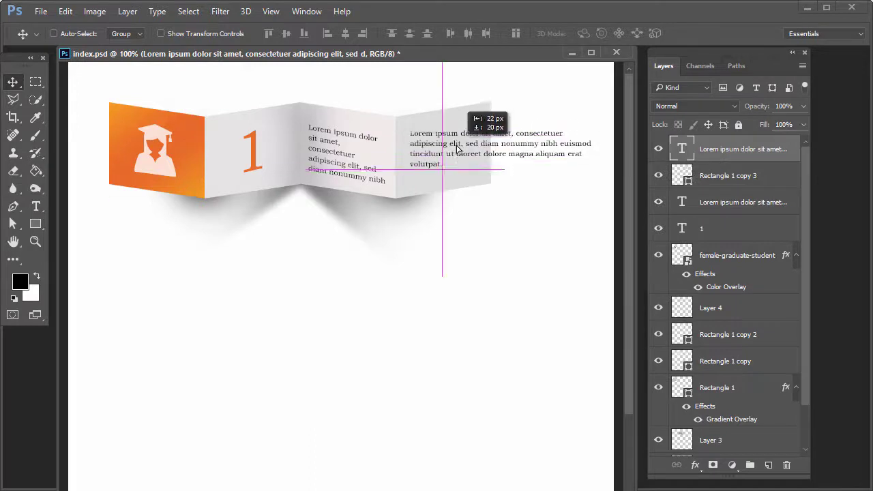
Narrow the text box to fit the right fold and delete the extra words.
key("t")
left_click(458, 157)
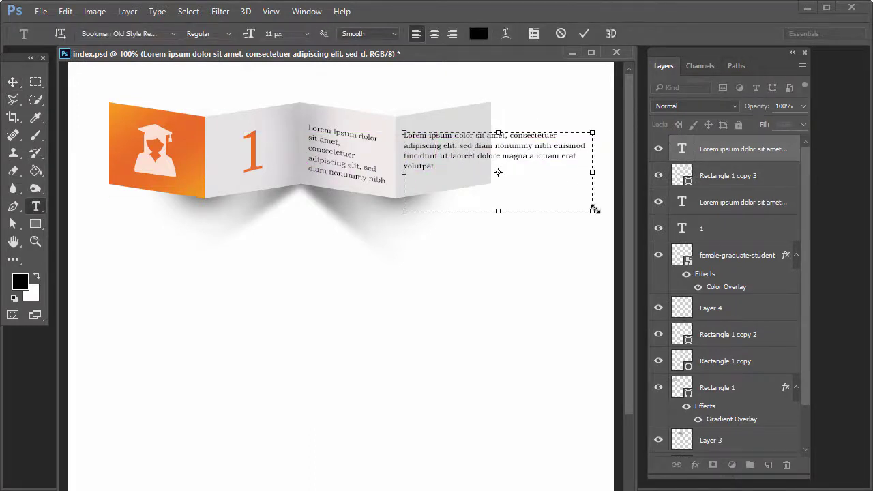
mouse_move(599, 209)
left_mouse_down()
mouse_move(476, 190)
mouse_move(487, 190)
left_mouse_up()
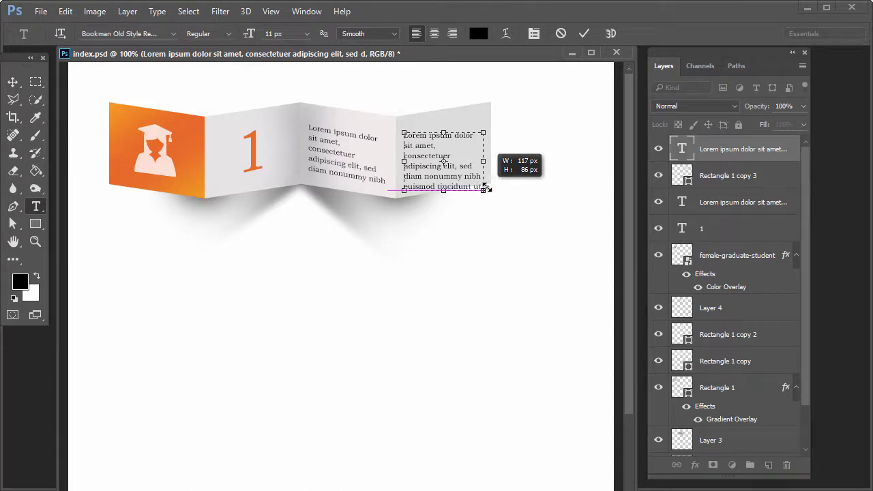
left_click_drag(487, 189, 485, 196)
key("Delete")
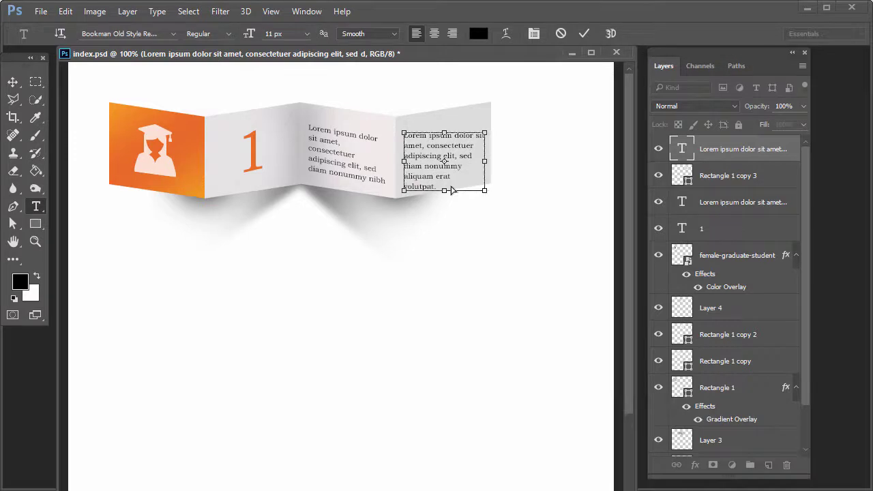
key("ctrl+Return")
left_click(12, 82)
Skew the right paragraph to match the fold and nudge it into place.
left_click_drag(419, 170, 421, 162)
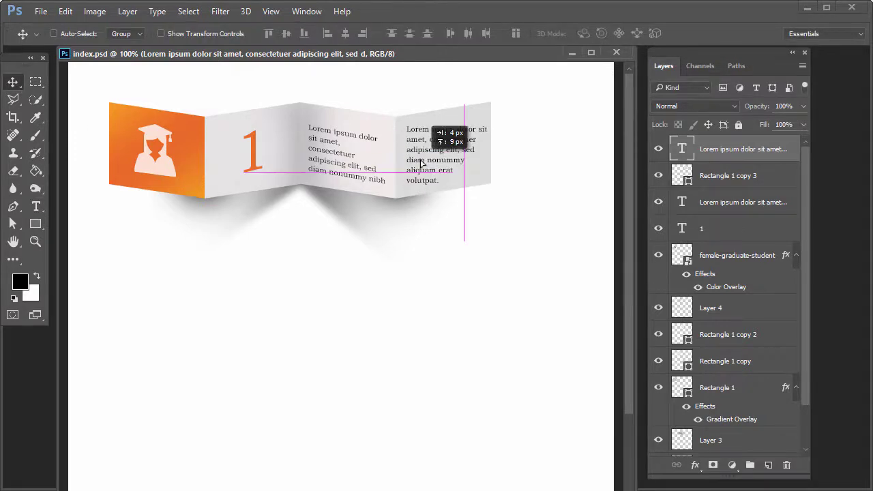
key("ctrl+t")
right_click(444, 164)
left_click(475, 224)
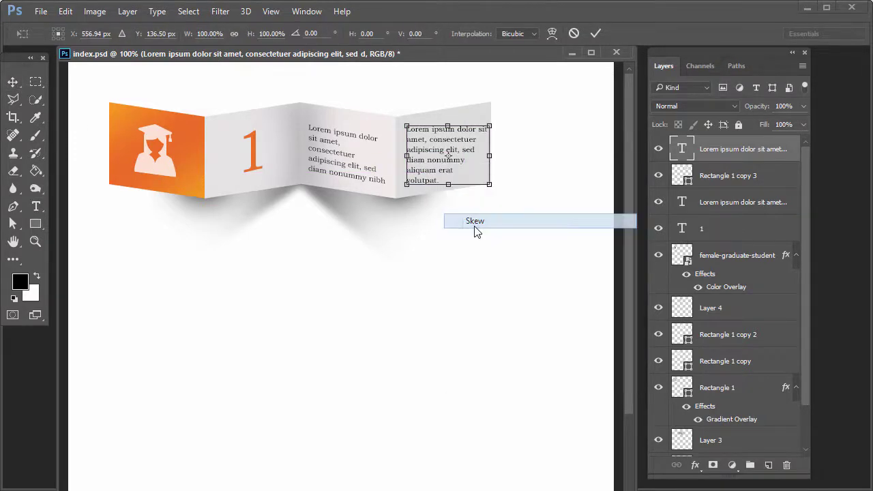
left_click_drag(490, 156, 488, 145)
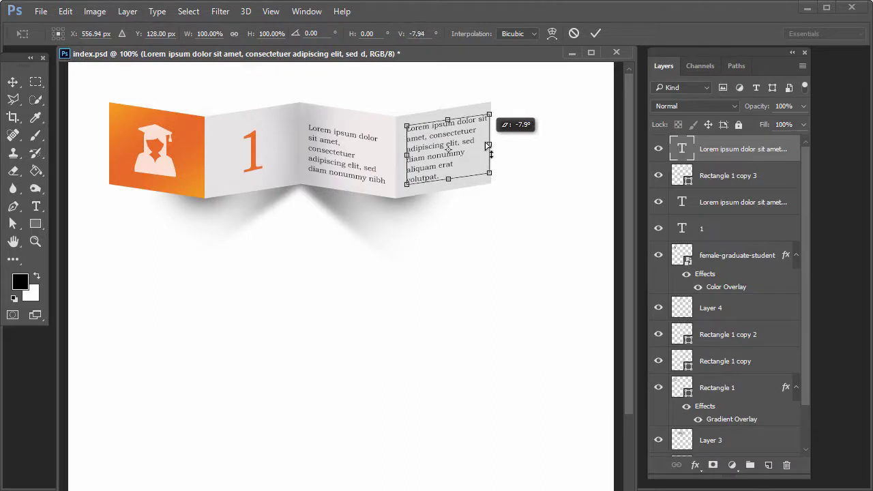
key("Return")
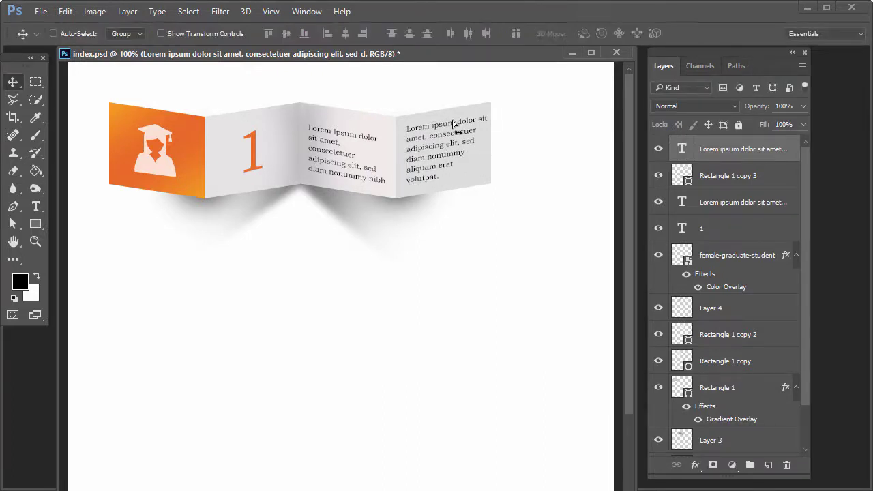
key("Left")
key("Left")
key("Left")
key("Left")
key("Left")
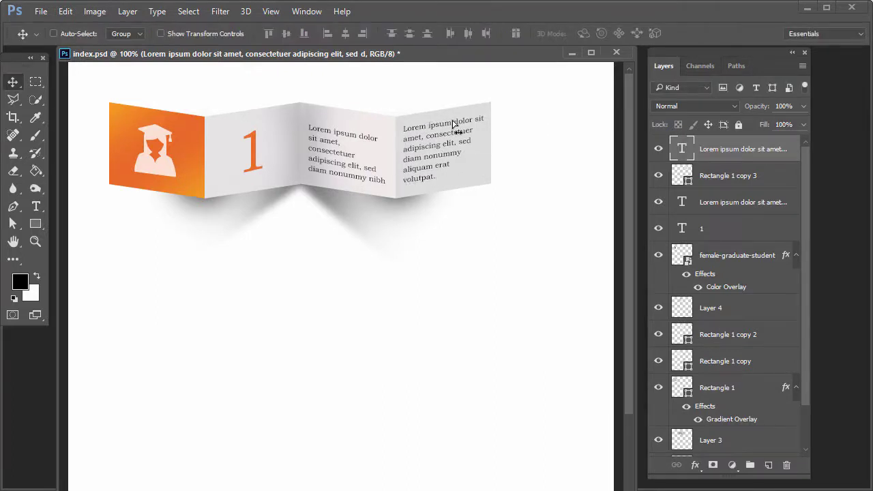
Replace the middle paragraph's text with the heading LOREM IPSUM.
double_click(334, 160)
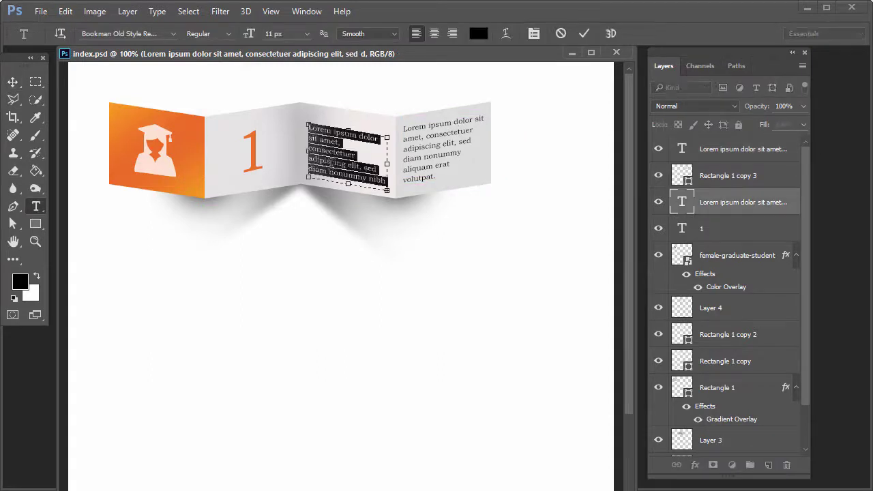
key("BackSpace")
type("LOREM IPSU")
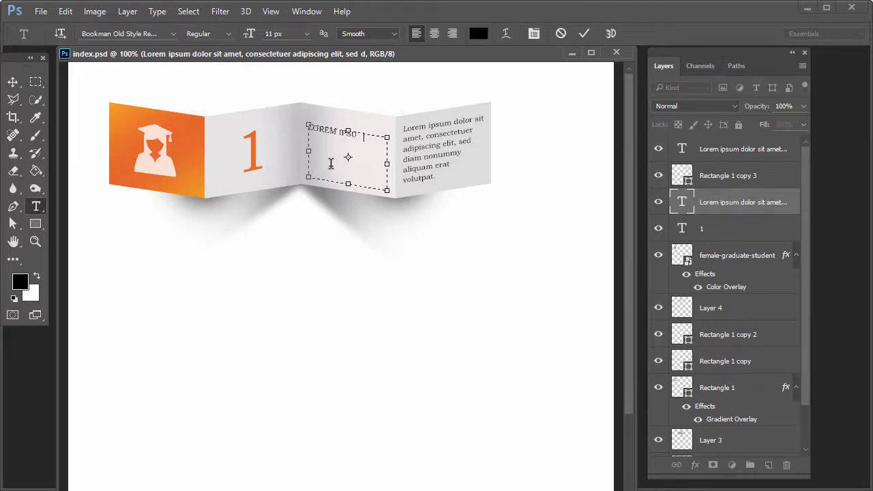
type("M")
Set the heading to 21 px size with 23 px leading, centre-aligned.
key("ctrl+a")
key("ctrl+t")
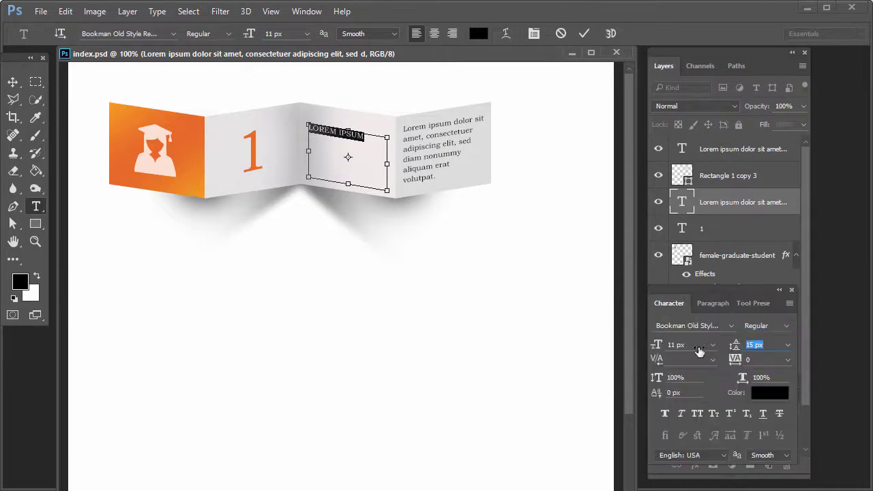
left_click(663, 346)
key("Up")
key("Up")
key("Up")
key("Up")
key("Up")
key("Up")
key("Up")
key("Up")
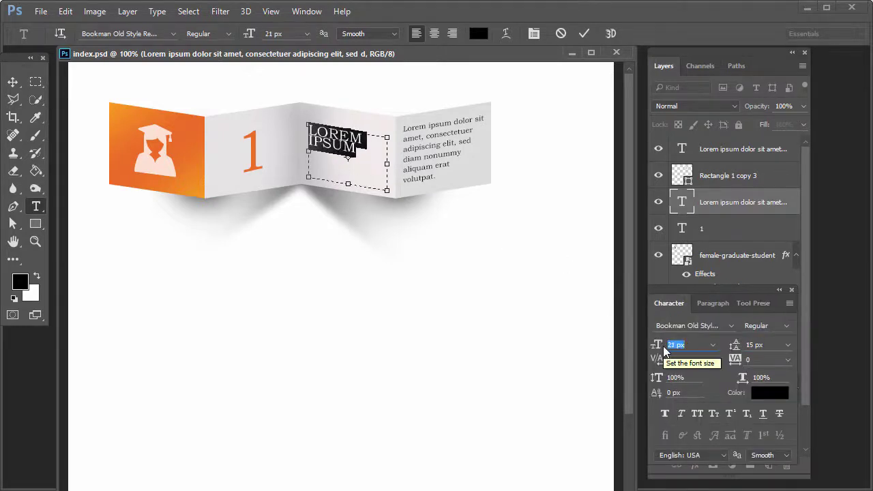
left_click(754, 345)
key("Up")
key("Up")
key("Up")
key("Up")
key("Up")
key("Up")
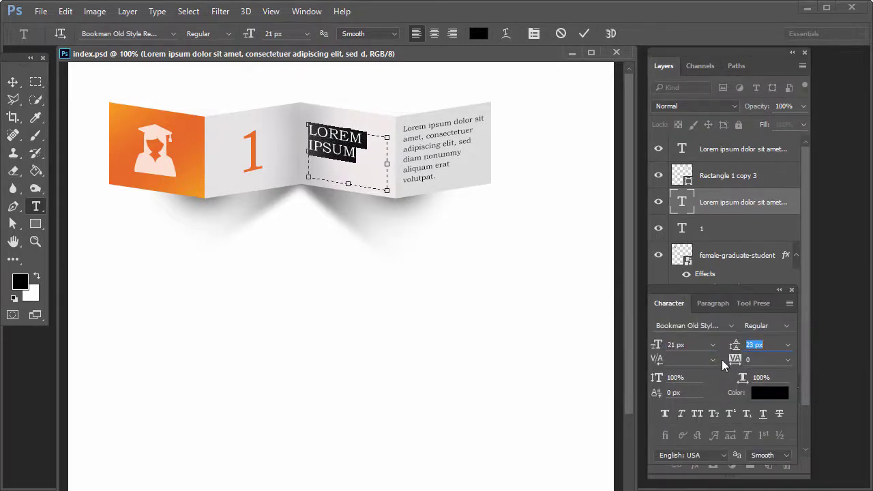
left_click(713, 303)
left_click(681, 327)
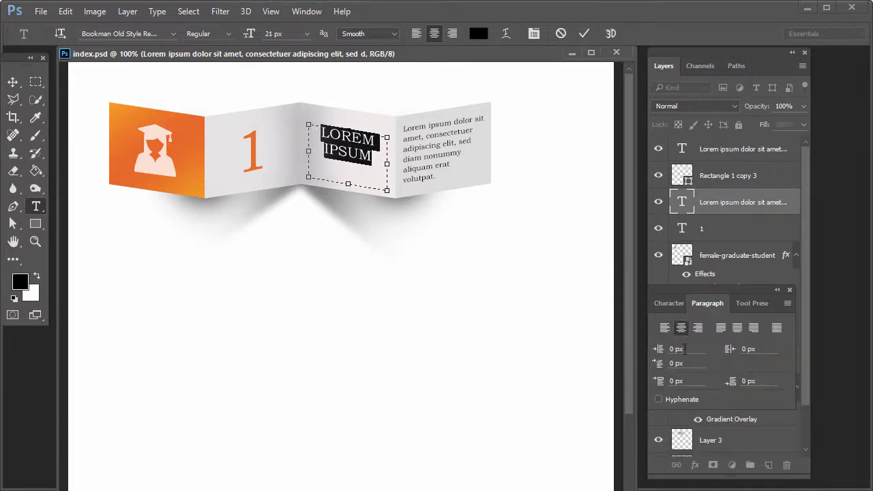
Colour the heading orange sampled from the ribbon, lower it onto the middle fold, and save.
left_click(669, 303)
left_click(769, 365)
left_click(195, 140)
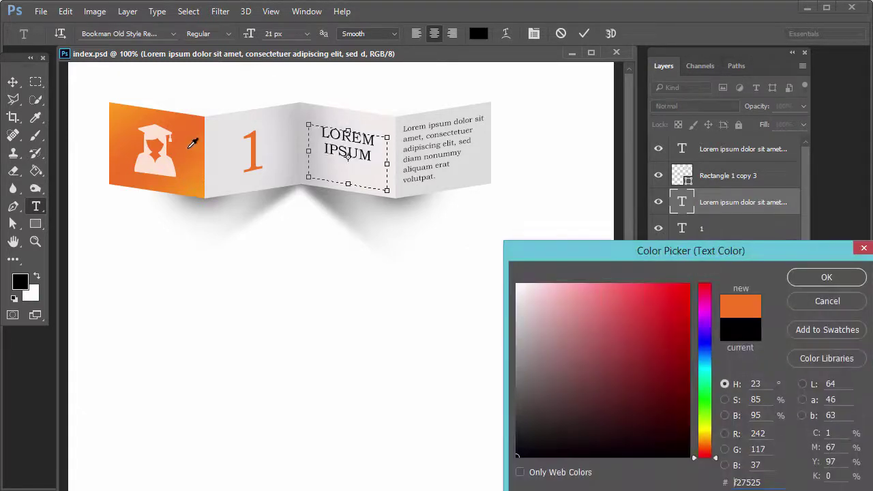
left_click(827, 277)
left_click(13, 82)
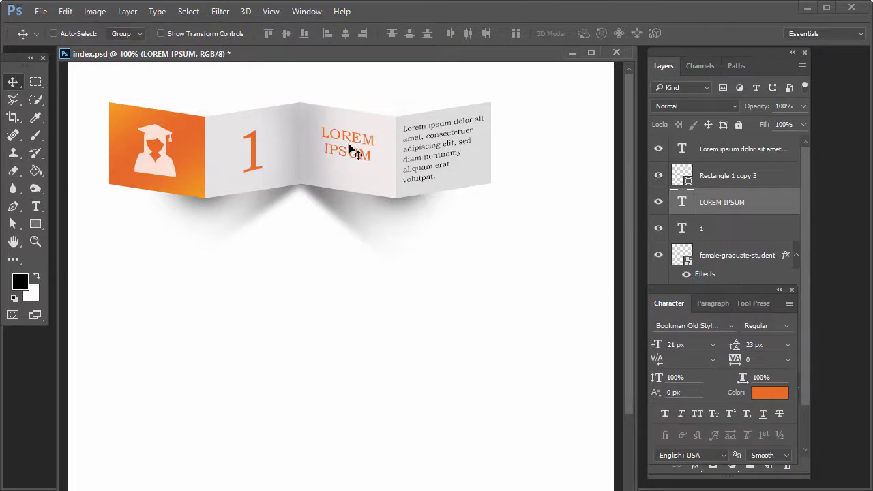
left_click_drag(351, 151, 347, 159)
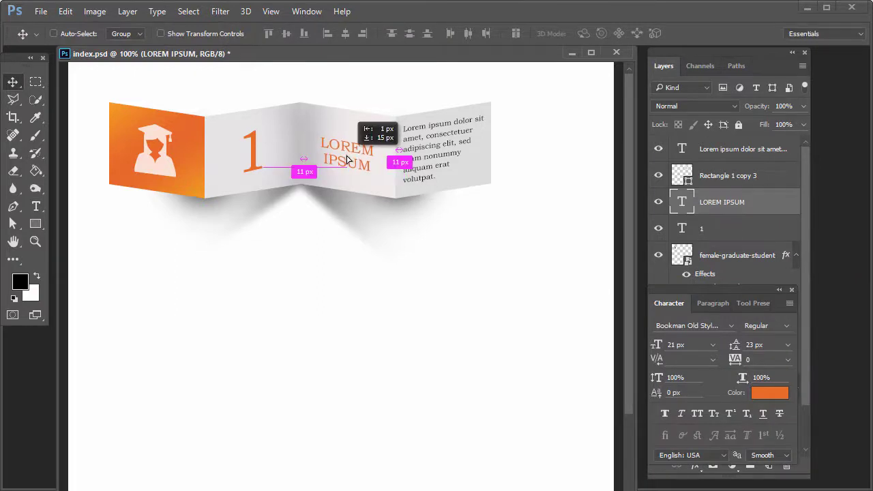
key("ctrl+s")
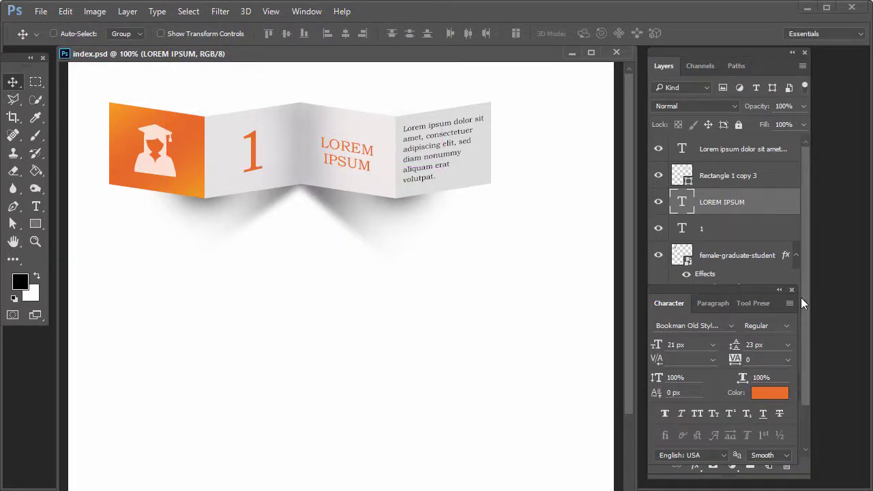
Group all the ribbon's layers, from the top paragraph down to Layer 2, into Group 1.
left_click(791, 289)
left_click(749, 149)
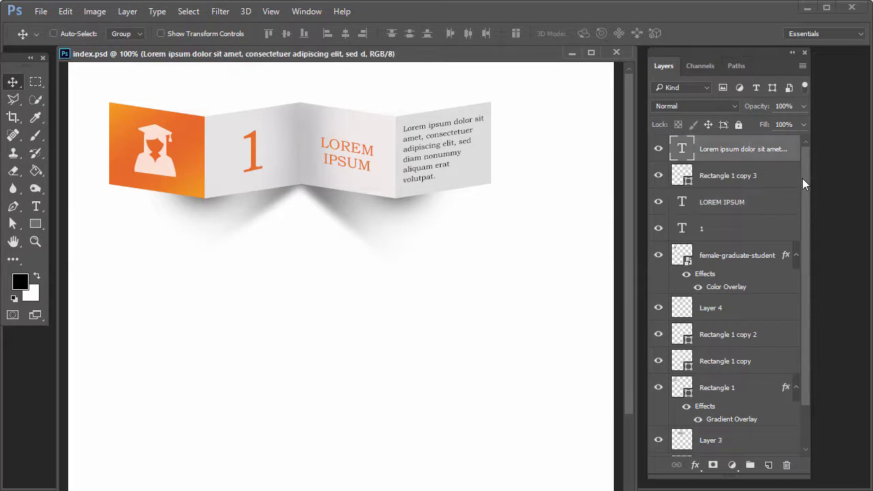
scroll(802, 181, "down", 3)
left_click(717, 417, "shift")
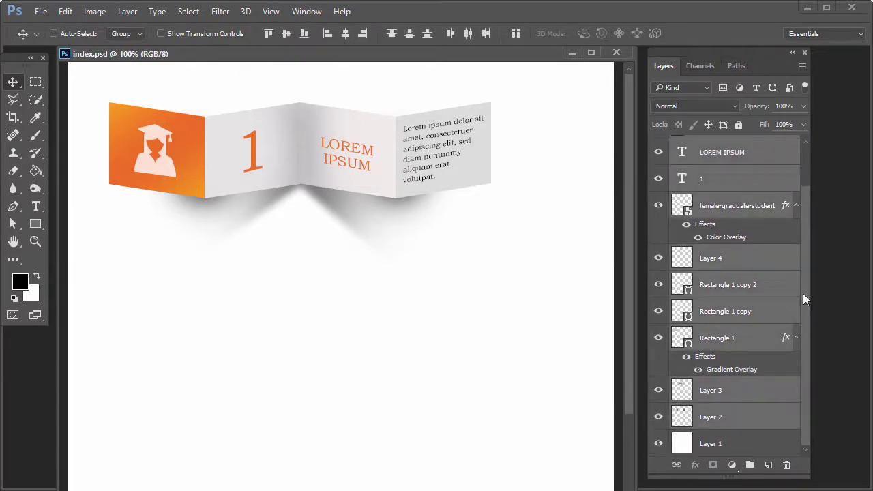
scroll(798, 259, "up", 3)
left_click(802, 67)
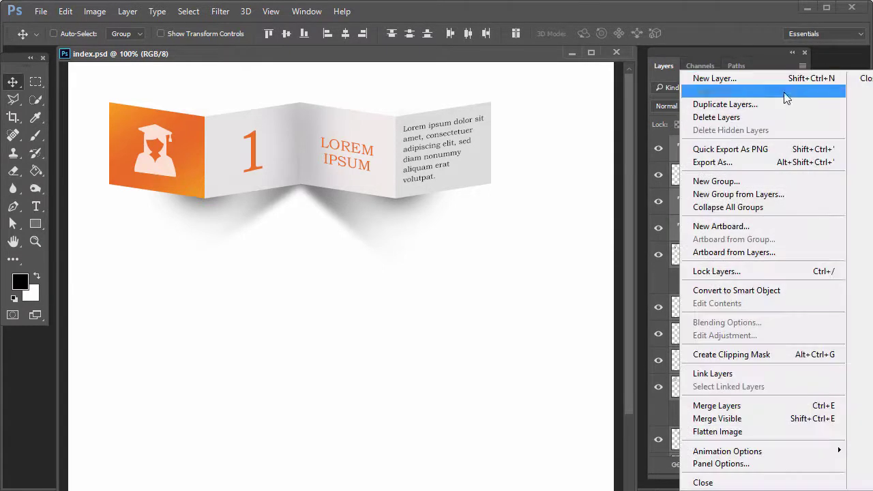
left_click(750, 195)
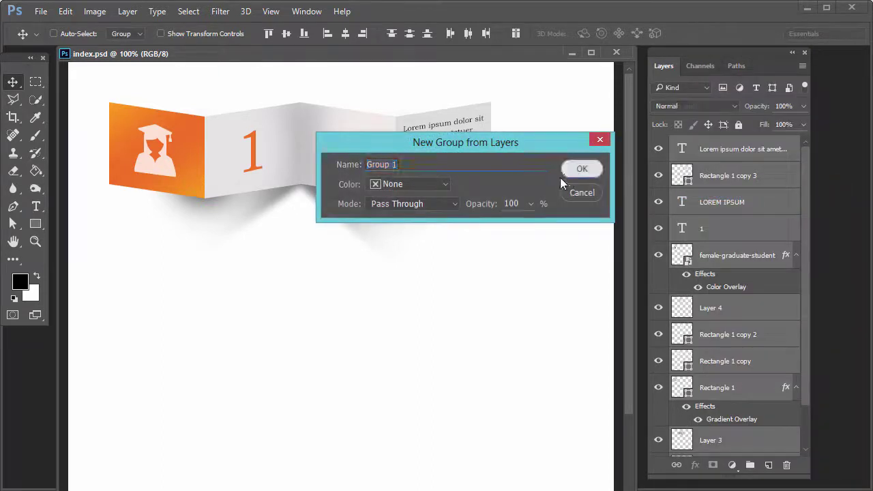
left_click(577, 170)
Duplicate Group 1, place the copy below the original, and select its Rectangle 1 layer.
mouse_move(382, 183)
left_mouse_down()
mouse_move(411, 195)
mouse_move(394, 274)
left_mouse_up()
key("ctrl+z")
left_click_drag(754, 149, 769, 467)
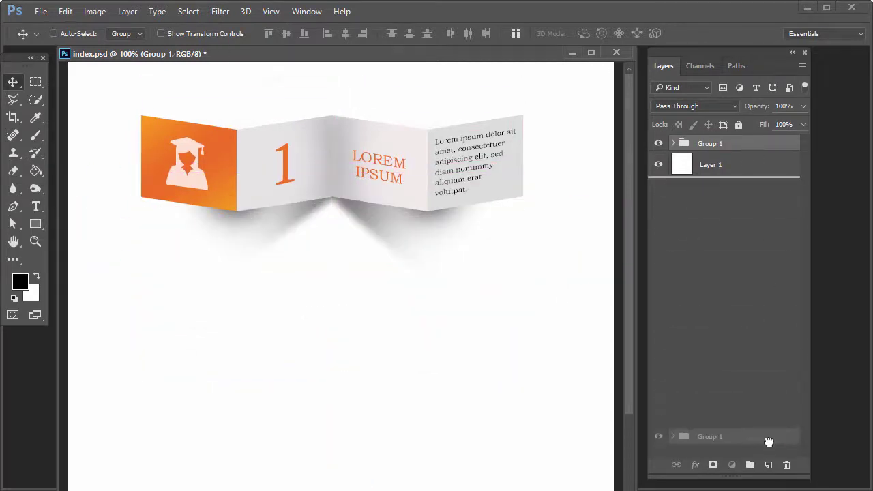
left_click_drag(341, 167, 337, 291)
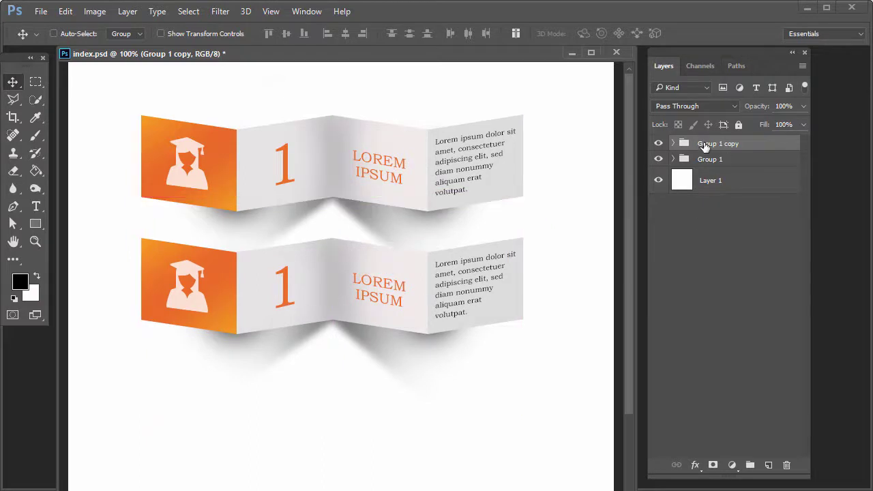
left_click(674, 143)
right_click(164, 257)
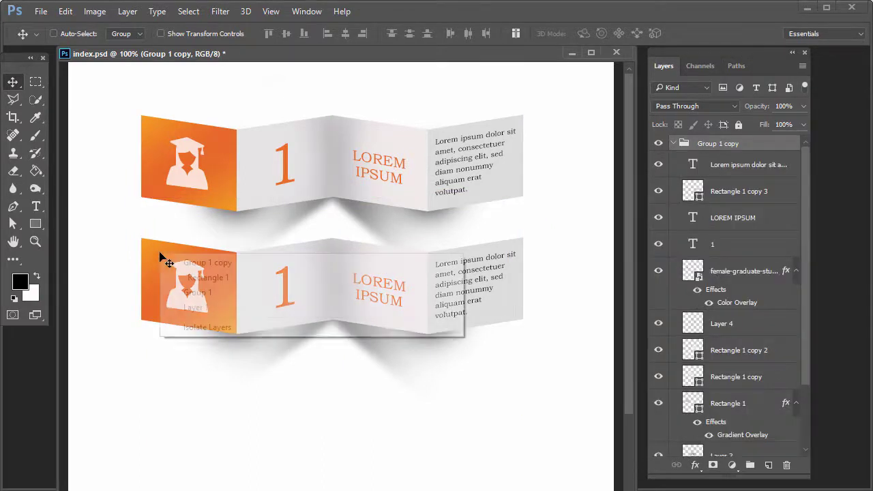
left_click(189, 278)
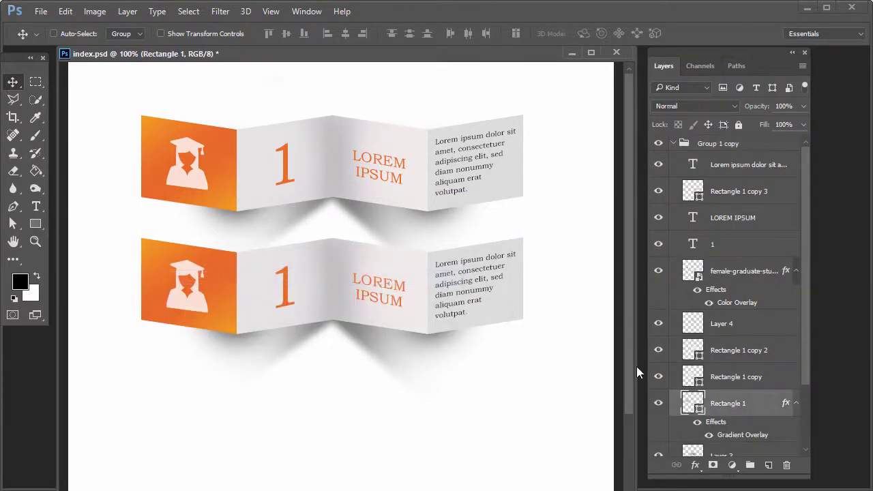
Set the left stop of Rectangle 1's gradient overlay to a light blue.
double_click(784, 405)
left_click(382, 365)
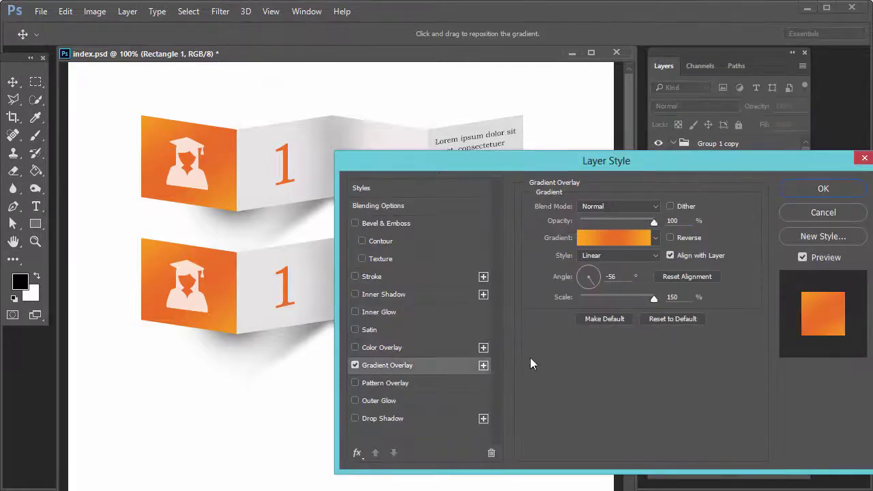
left_click(612, 246)
double_click(632, 307)
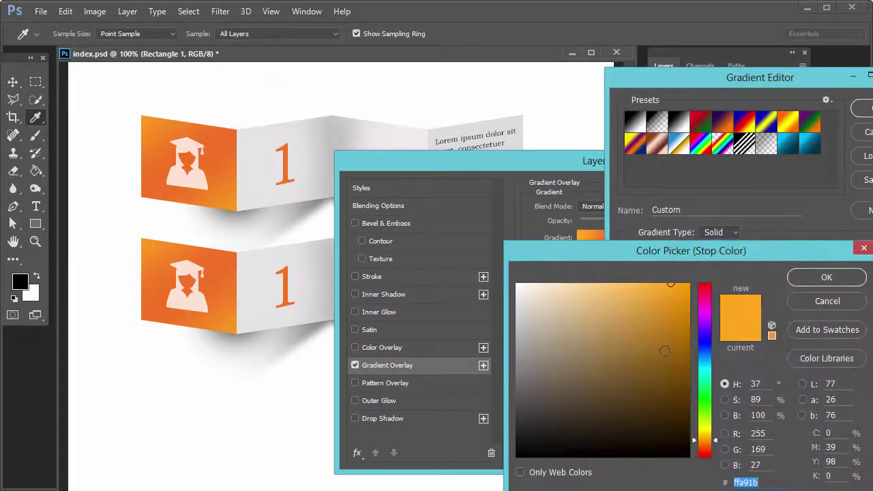
left_click(710, 352)
left_click(682, 331)
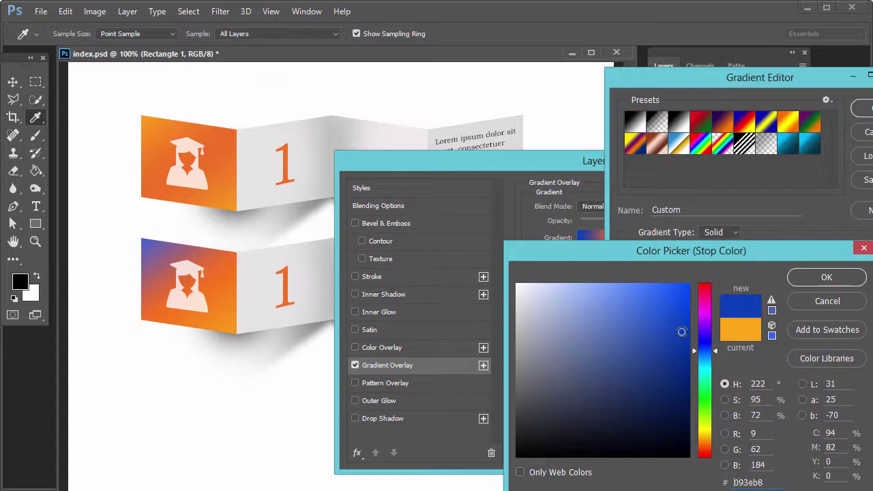
left_click(705, 359)
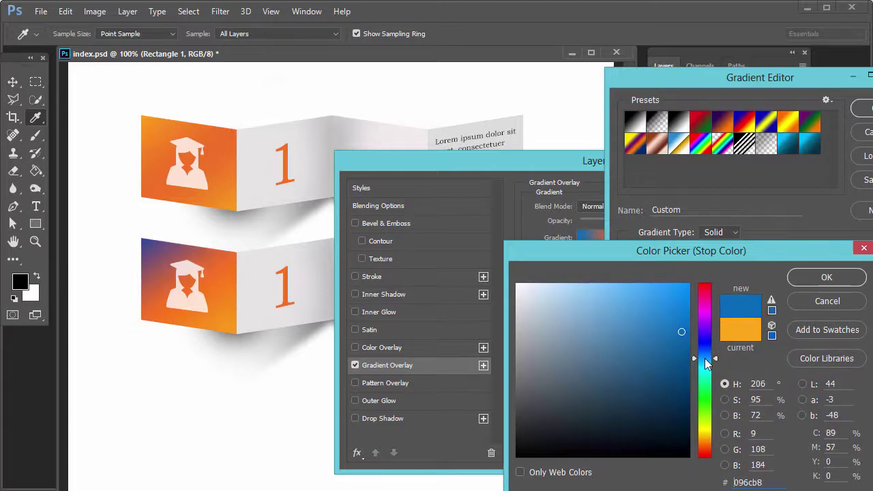
left_click(799, 279)
Change the middle orange gradient stop to a lighter blue.
left_click(759, 304)
double_click(760, 305)
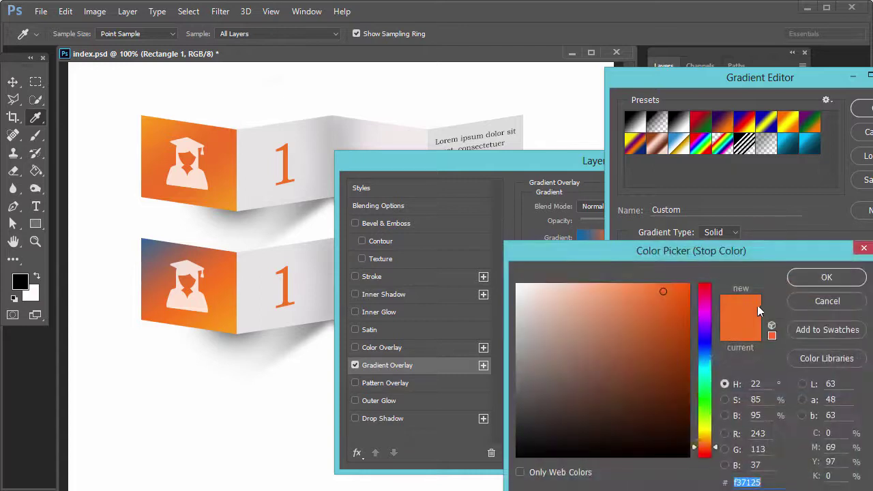
left_click(705, 352)
left_click(234, 281)
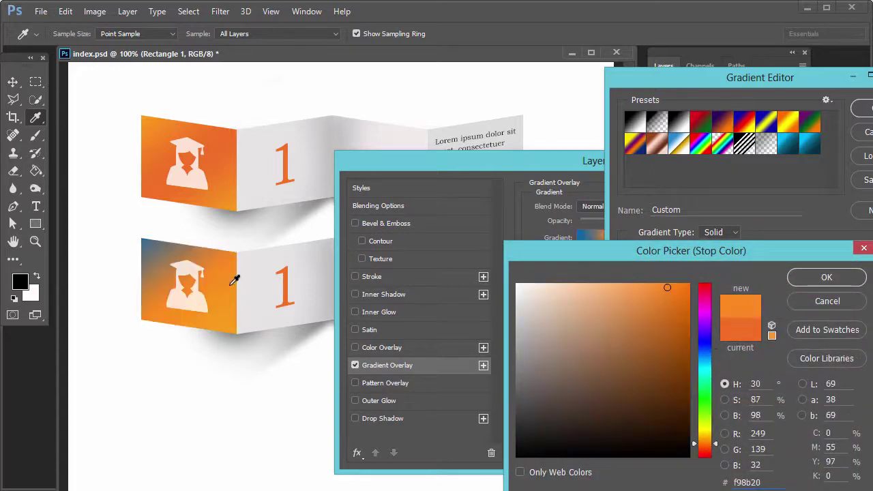
left_click(147, 240)
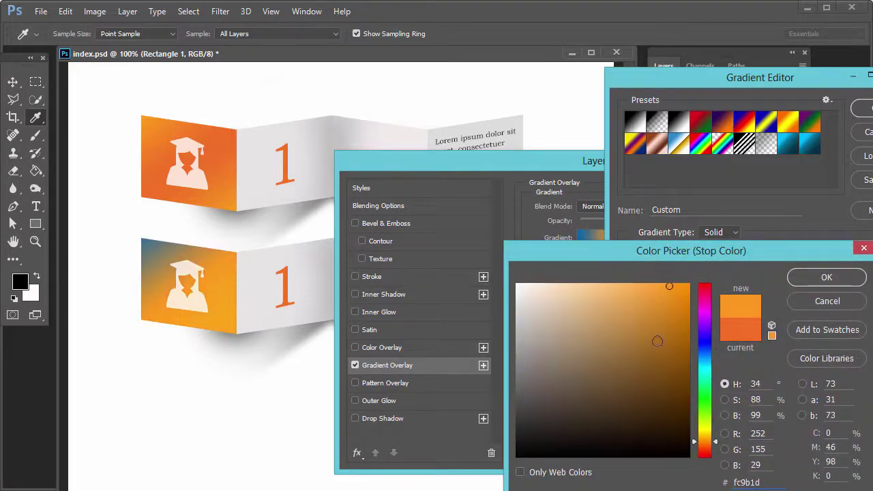
left_click(705, 351)
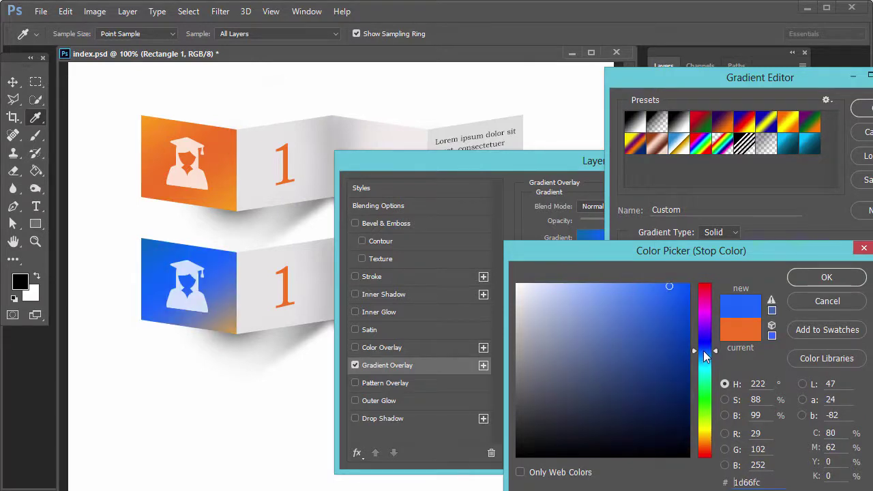
left_click_drag(703, 351, 708, 361)
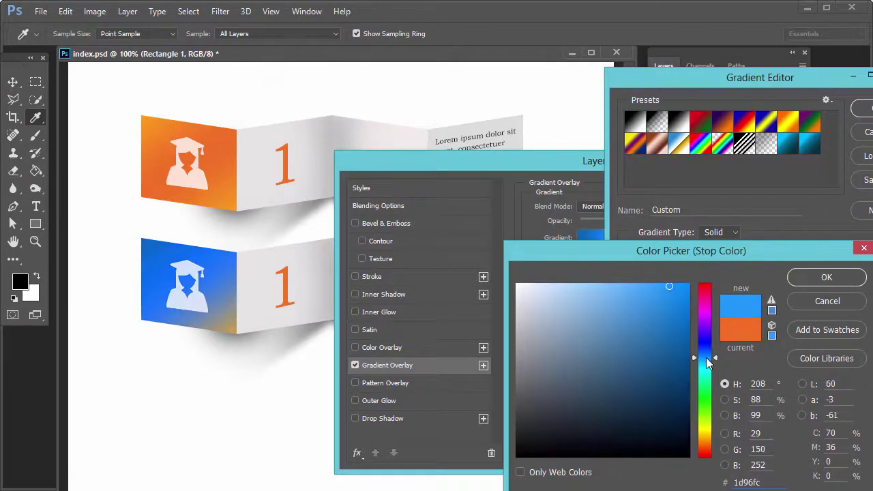
left_click(826, 277)
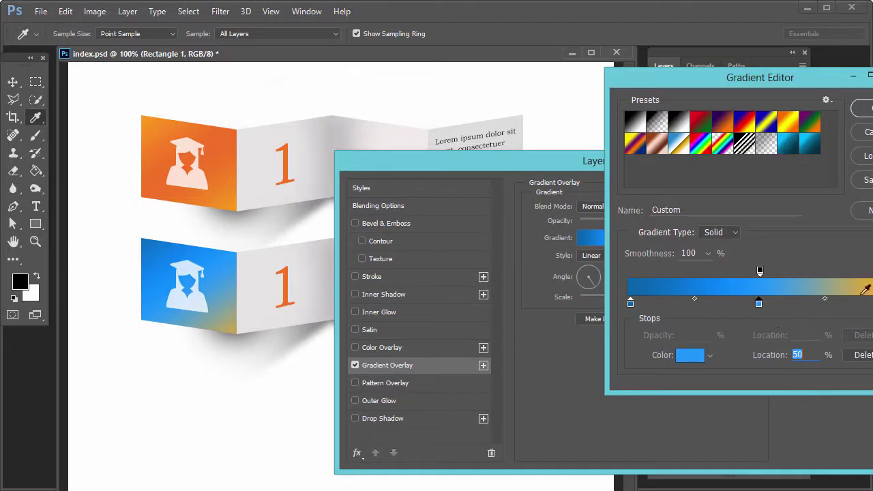
Tune the end gradient stop to a darker blue.
double_click(872, 302)
mouse_move(724, 269)
left_mouse_down()
mouse_move(450, 151)
mouse_move(684, 318)
left_mouse_up()
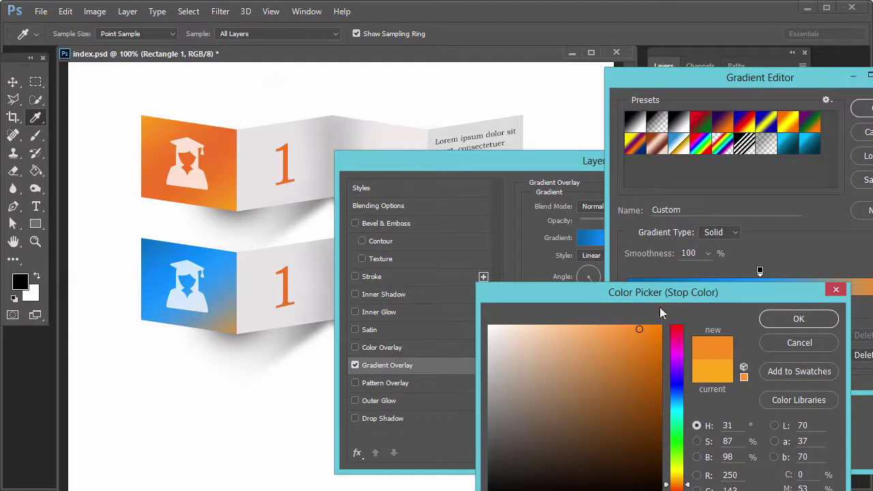
left_click_drag(660, 294, 407, 236)
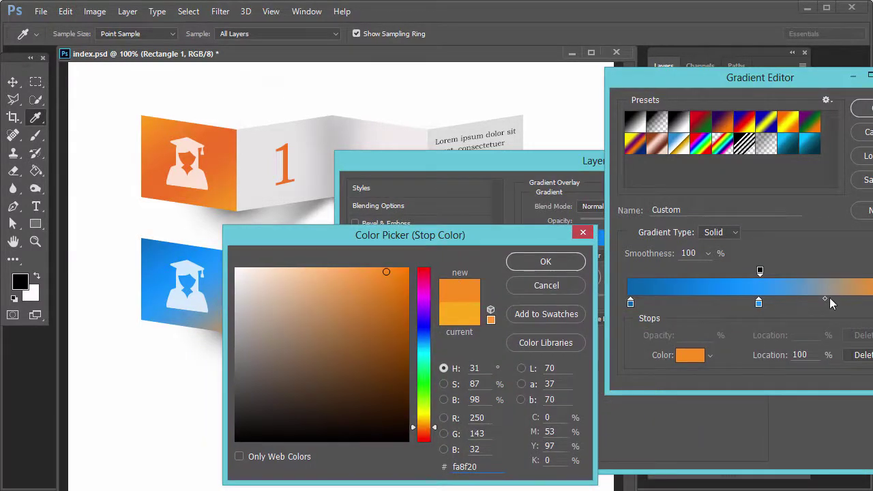
left_click(423, 345)
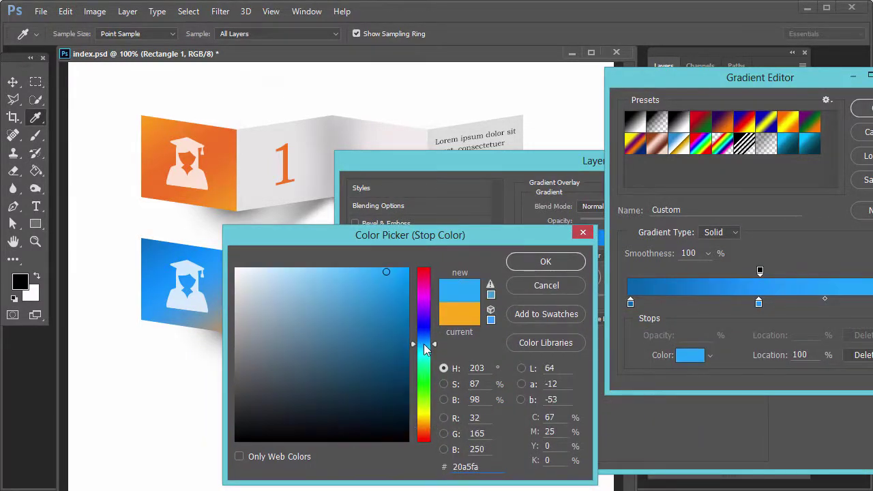
left_click_drag(403, 235, 458, 247)
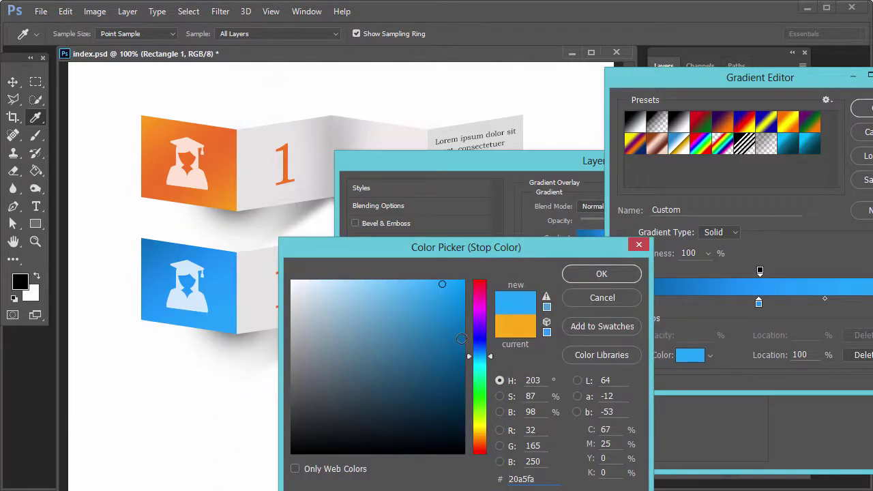
left_click(461, 339)
left_click(460, 335)
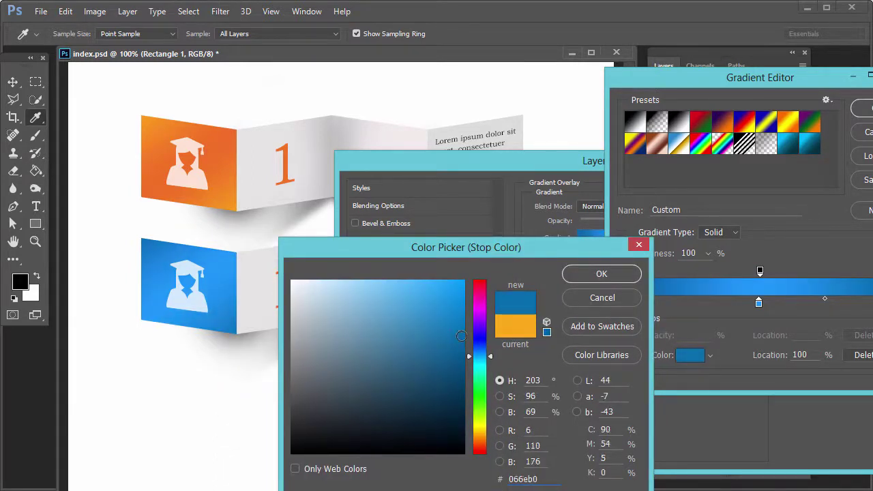
left_click_drag(461, 336, 444, 326)
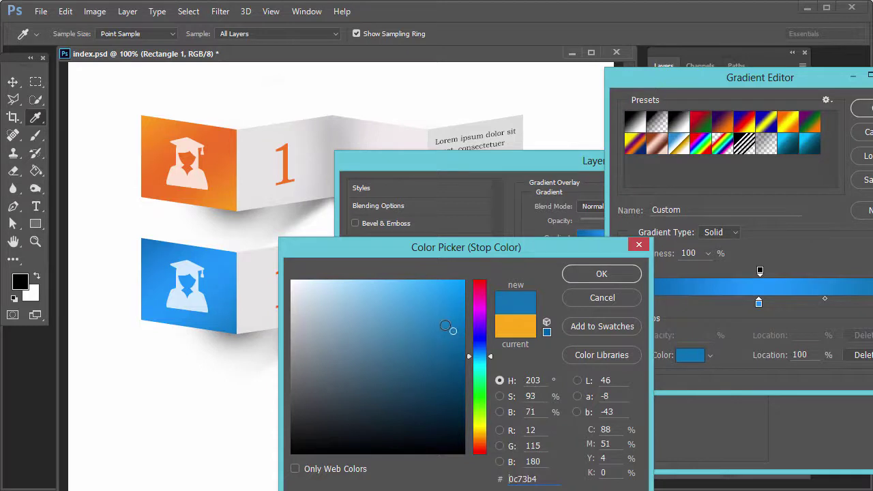
left_click_drag(445, 326, 448, 363)
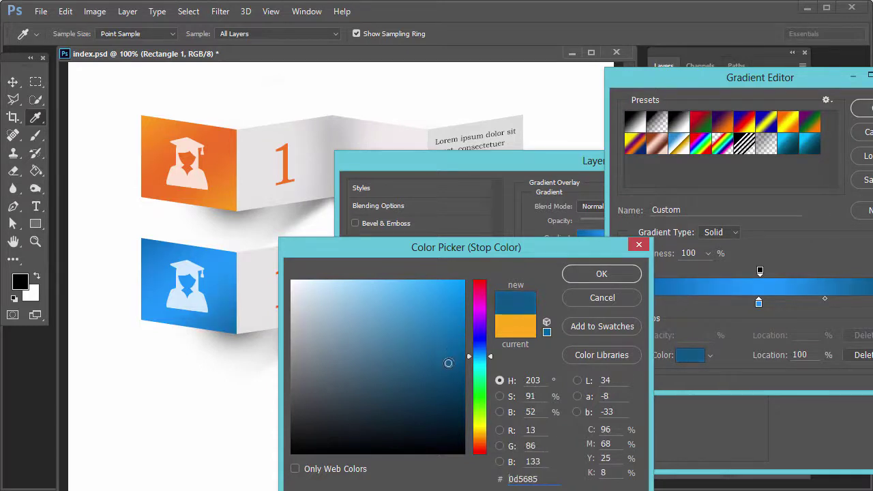
Apply the blue gradient overlay to the lower ribbon's panel.
left_click(598, 275)
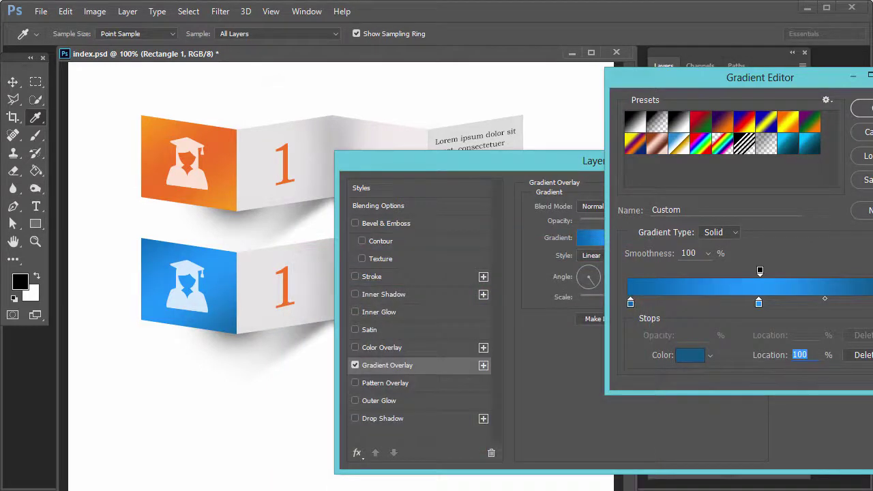
key("Return")
left_click(819, 188)
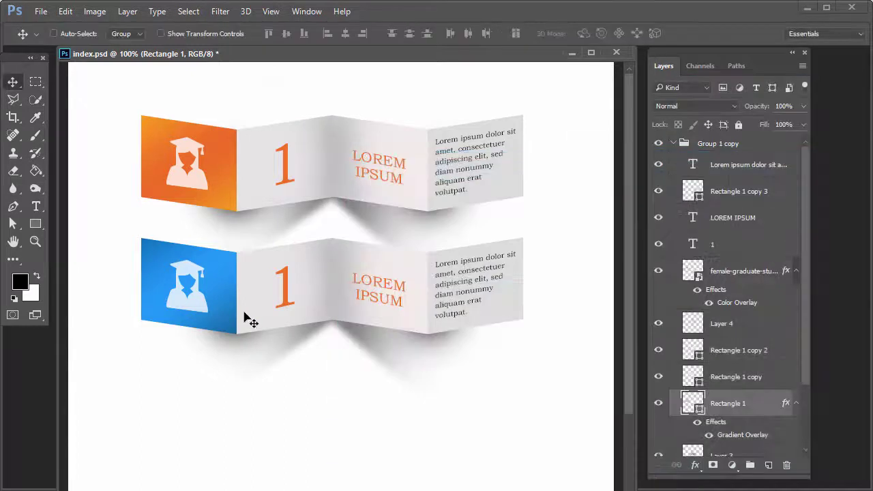
Make the lower ribbon's numeral 1 blue.
right_click(287, 279)
left_click(295, 297)
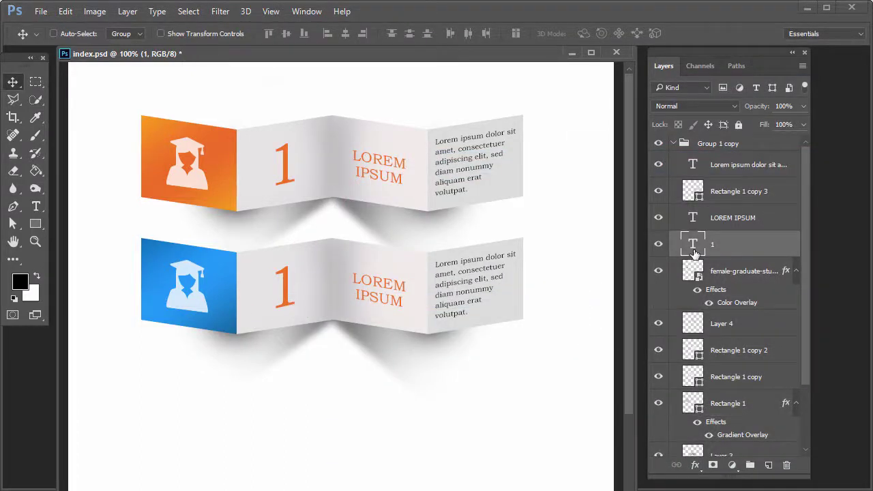
key("t")
left_click(290, 276)
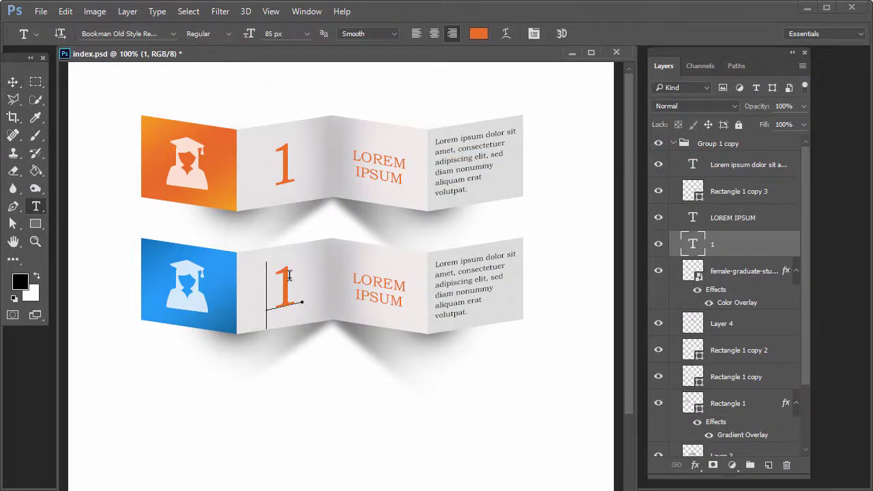
double_click(290, 274)
key("ctrl+t")
left_click(776, 393)
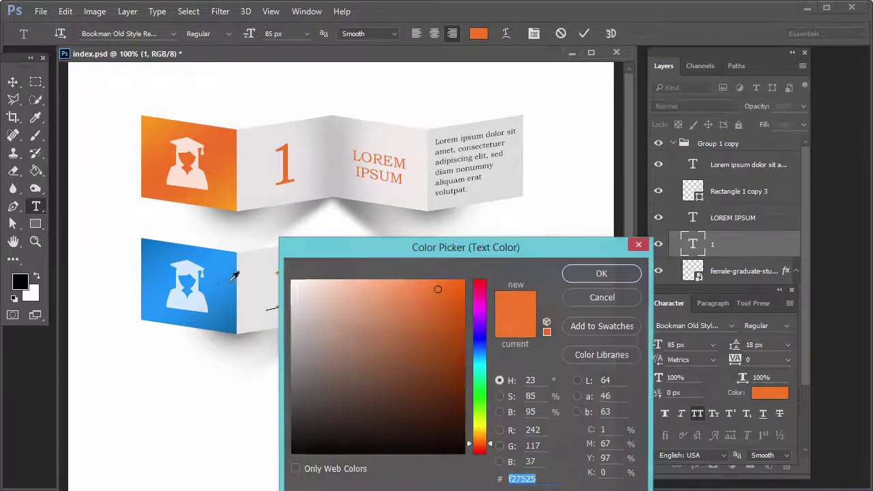
type("1e93f6")
left_click(621, 274)
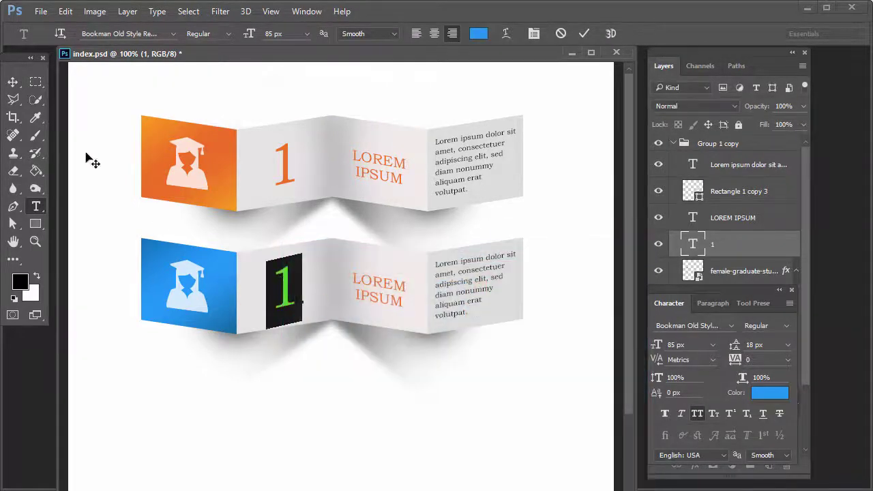
left_click(12, 82)
Make the lower LOREM IPSUM heading blue and save the document.
right_click(401, 292)
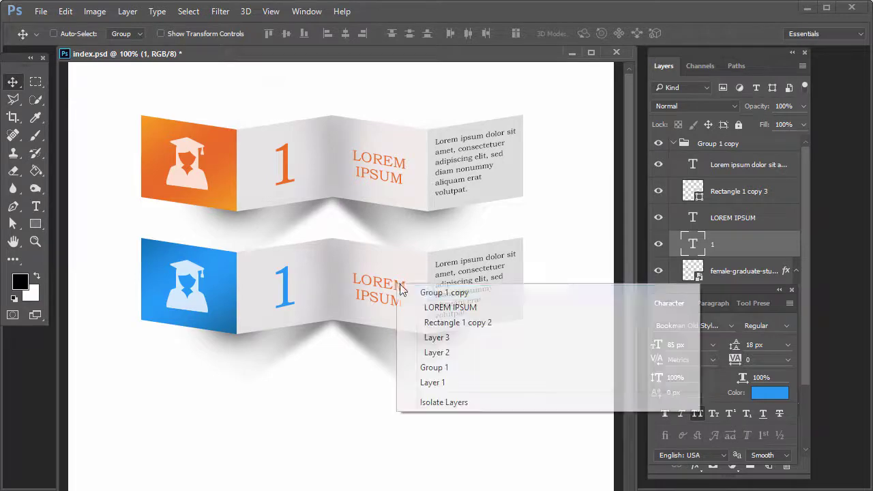
left_click(428, 305)
left_click(770, 393)
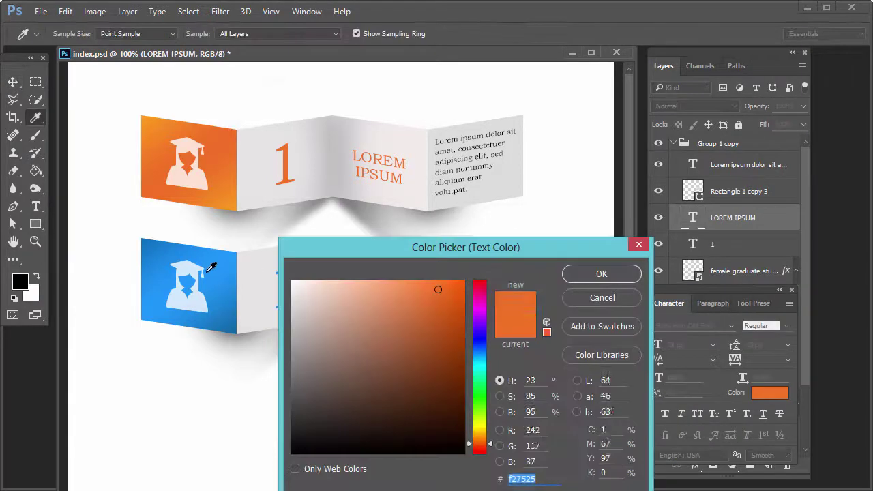
type("1e96fb")
left_click(602, 273)
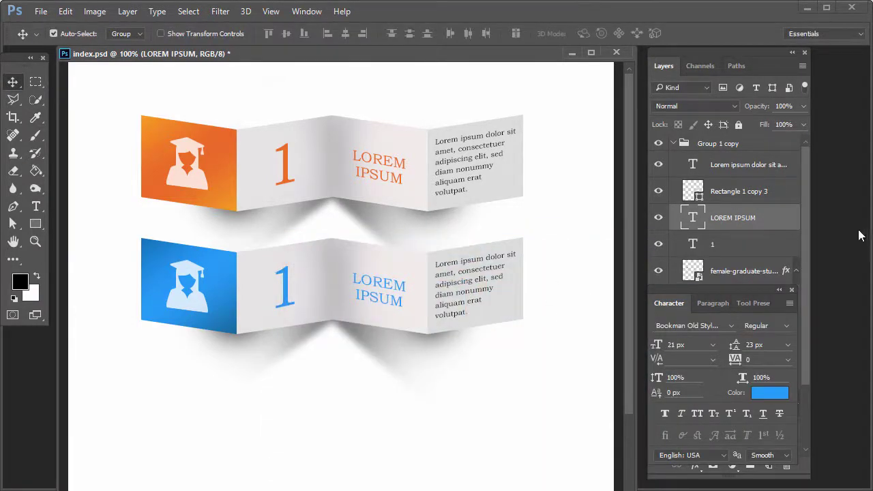
key("ctrl+s")
Duplicate the blue ribbon group into a third row and select its Rectangle 1 layer.
left_click(793, 292)
left_click(673, 143)
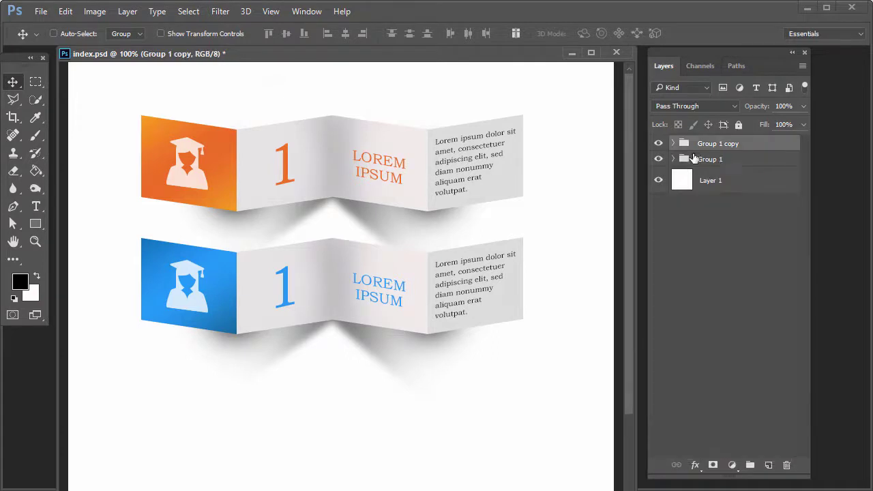
left_click_drag(728, 148, 768, 464)
left_click_drag(342, 290, 342, 421)
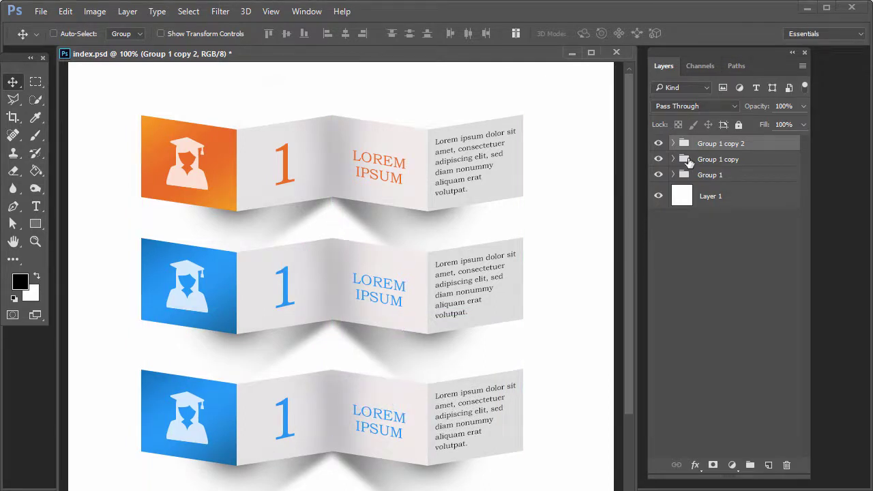
left_click(673, 144)
right_click(210, 394)
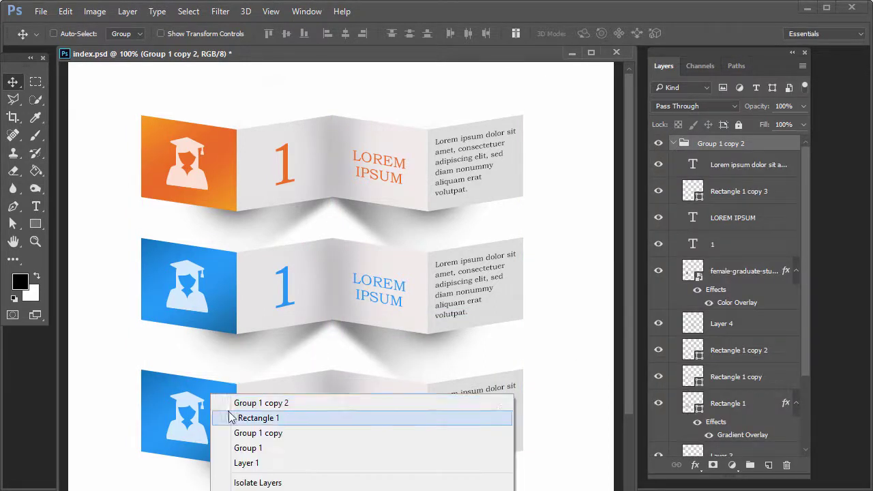
left_click(235, 418)
Set the left end of Rectangle 1's gradient overlay to a yellowish green.
double_click(785, 406)
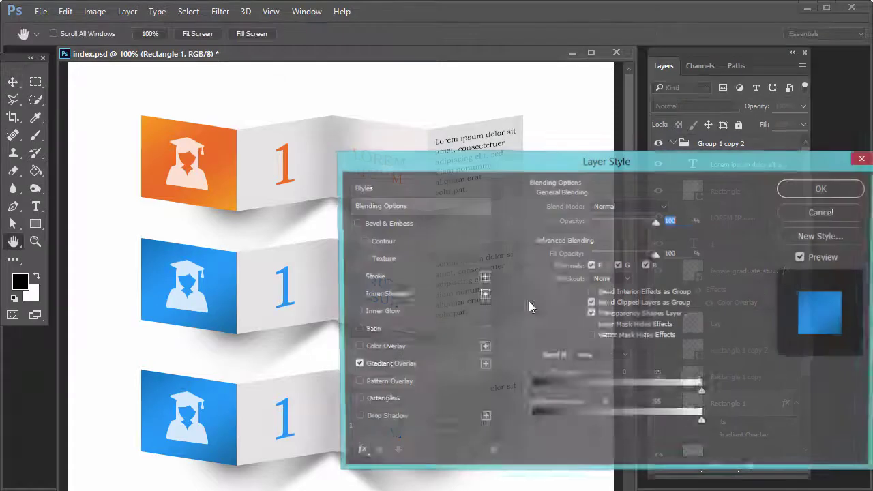
left_click(388, 366)
left_click(619, 239)
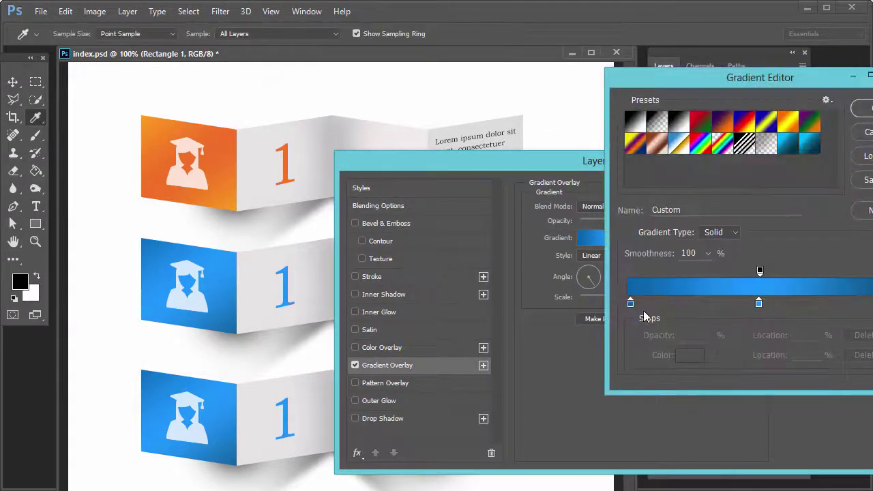
double_click(630, 302)
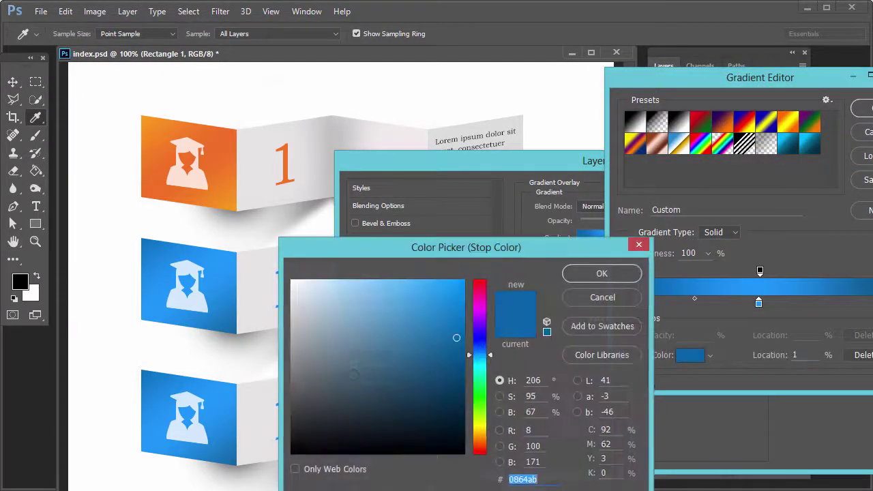
left_click(481, 399)
left_click_drag(456, 339, 455, 343)
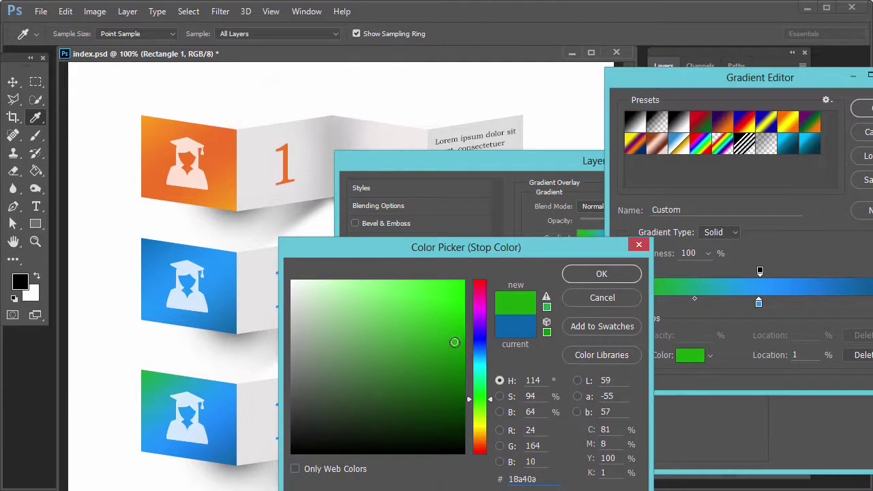
left_click_drag(481, 399, 481, 404)
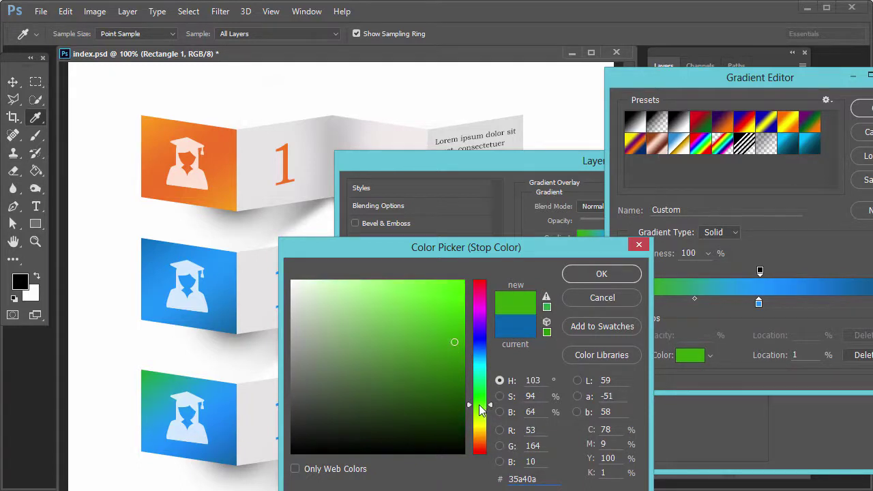
left_click(451, 346)
left_click(594, 277)
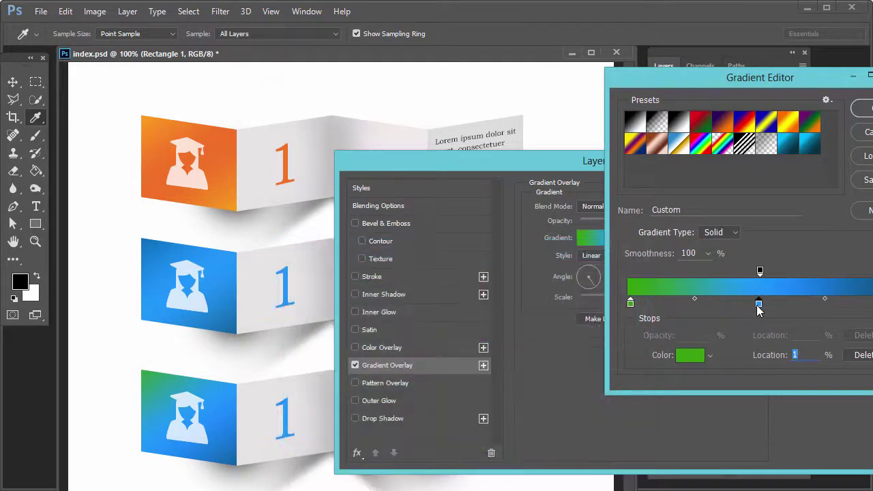
Change the middle gradient stop to a darker green.
double_click(758, 302)
mouse_move(544, 255)
left_mouse_down()
mouse_move(816, 242)
mouse_move(824, 214)
left_mouse_up()
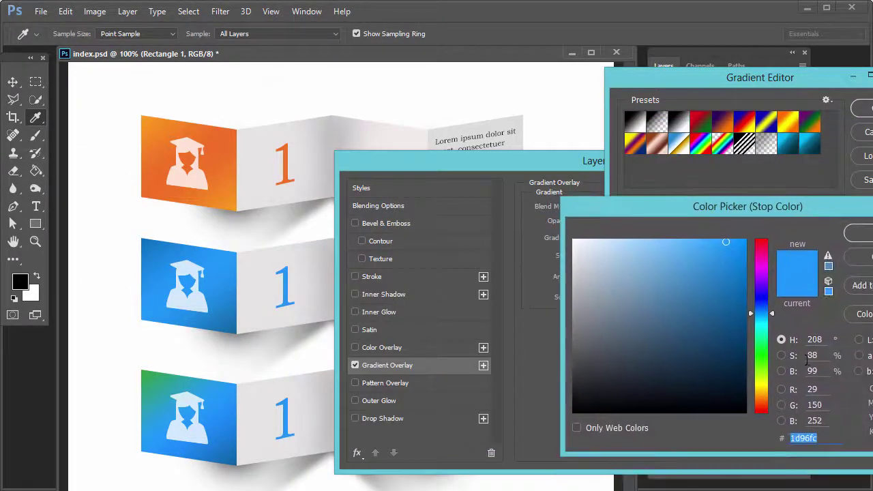
left_click(764, 365)
left_click_drag(740, 339, 710, 325)
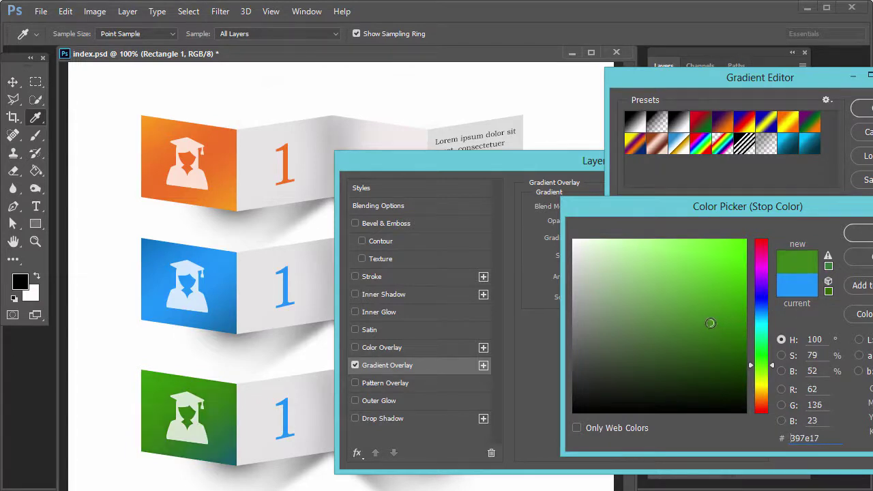
left_click(860, 233)
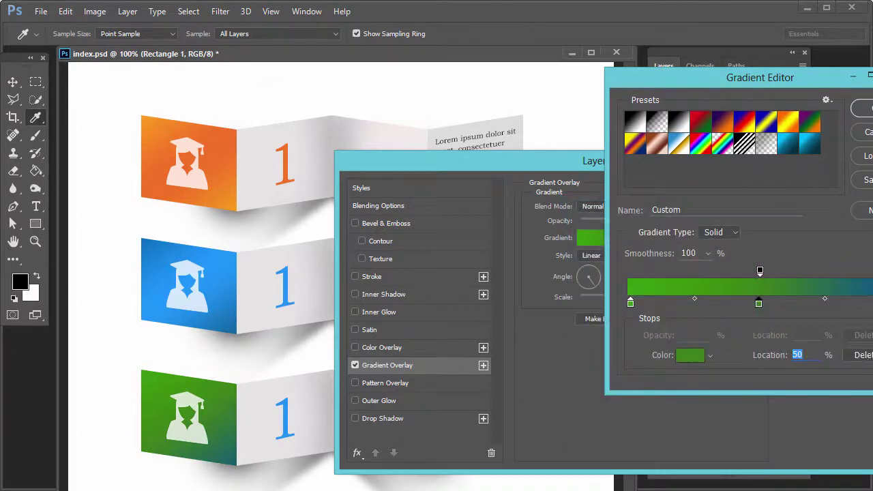
Set the right end to dark green, brighten the left-end green, and keep the gradient.
left_click(691, 355)
left_click(762, 360)
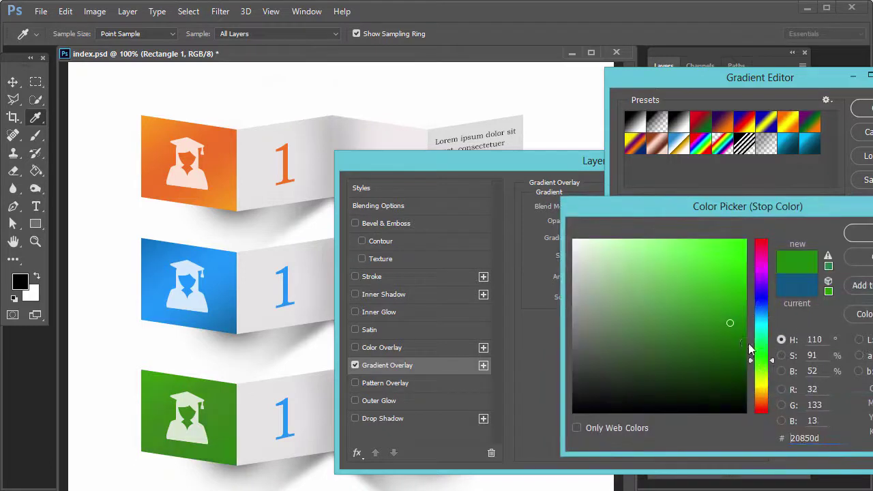
left_click(736, 344)
mouse_move(736, 344)
left_mouse_down()
mouse_move(734, 274)
mouse_move(741, 279)
left_mouse_up()
left_click(859, 233)
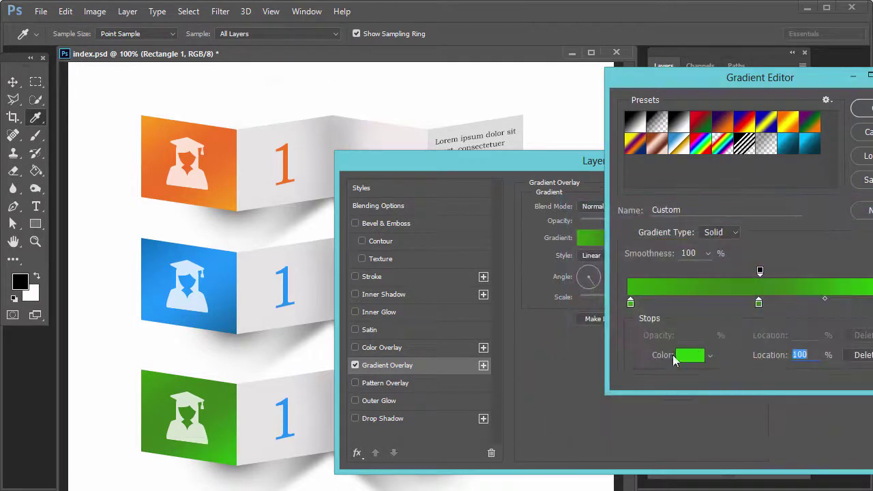
double_click(632, 302)
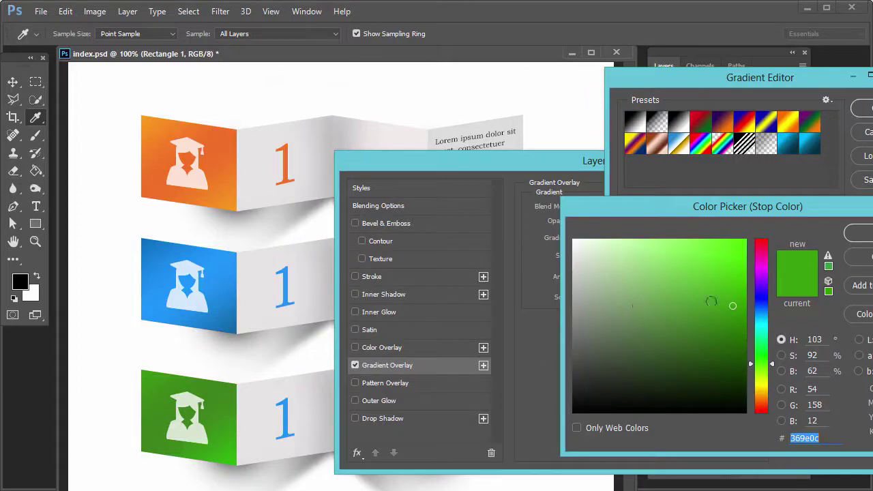
left_click(732, 286)
left_click(859, 233)
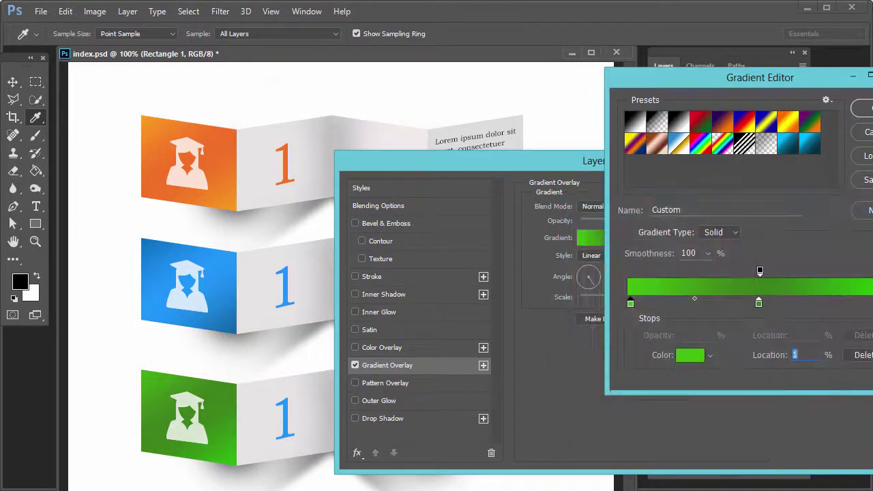
left_click(863, 108)
Apply the green gradient and colour the bottom numeral 1 with green sampled from the ribbon.
left_click(796, 189)
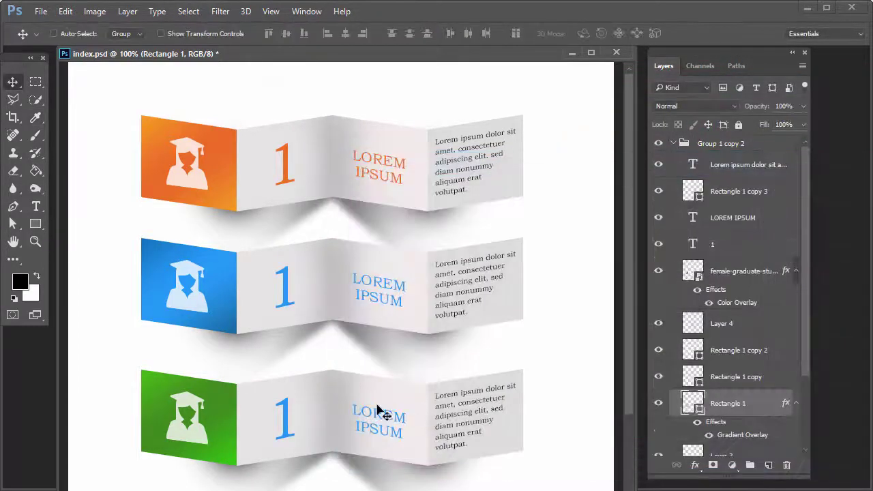
right_click(288, 402)
left_click(304, 308)
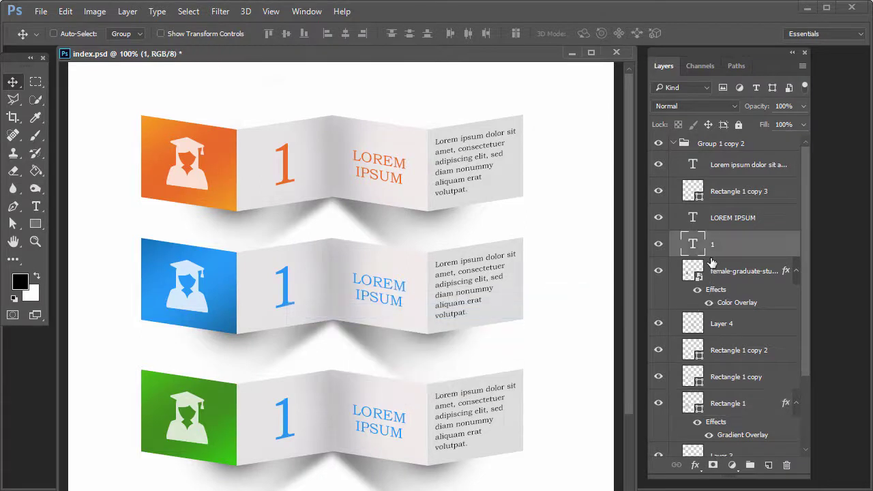
key("t")
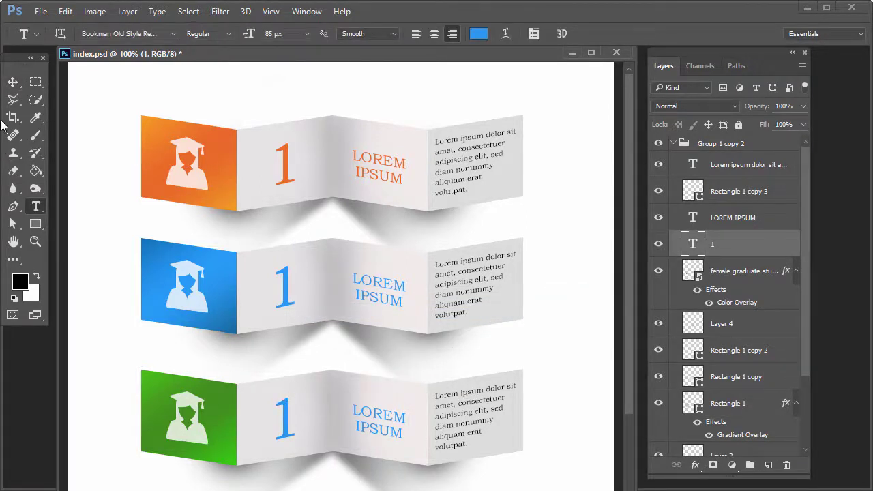
left_click(12, 81)
right_click(290, 408)
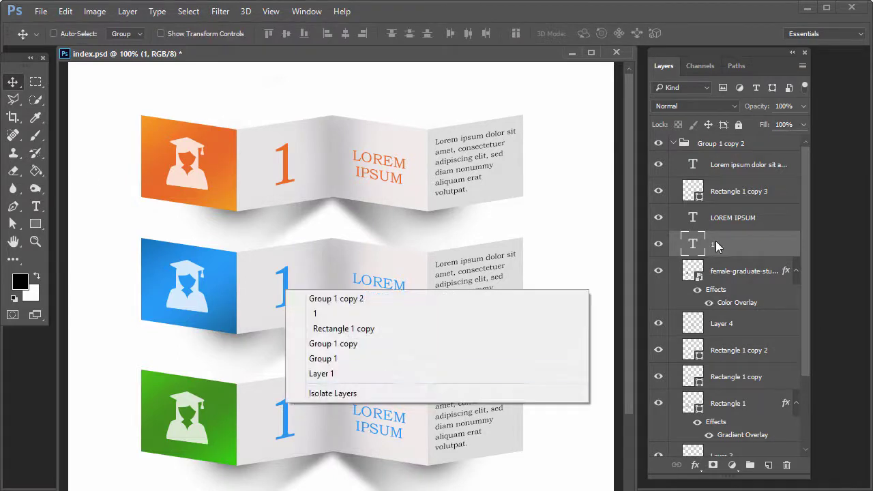
left_click(716, 246)
key("t")
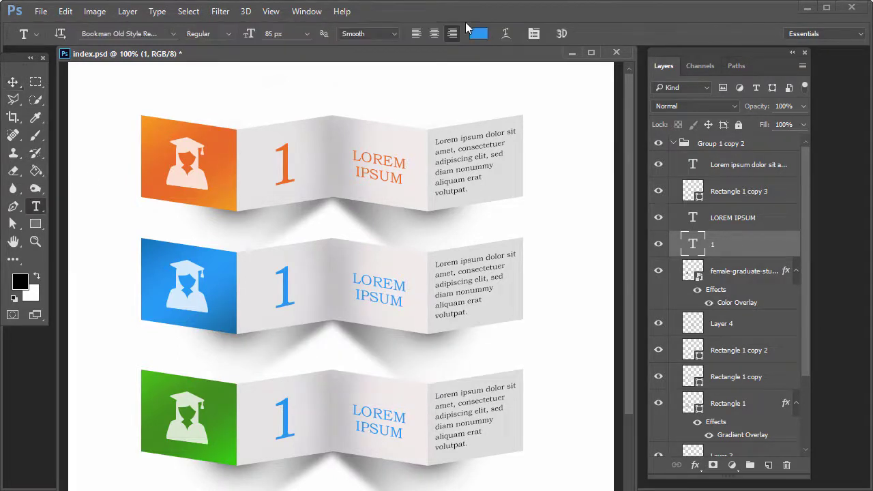
left_click(478, 34)
left_click(224, 383)
left_click(857, 230)
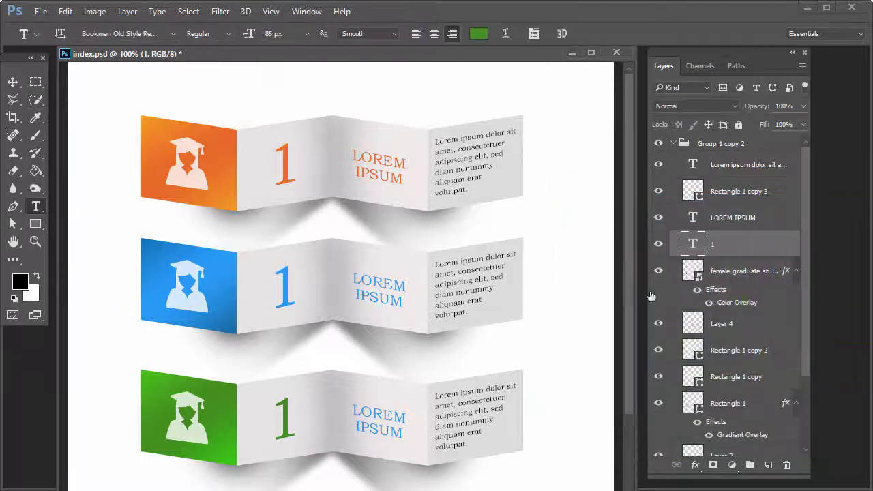
Colour the bottom LOREM IPSUM heading the sampled green and save the document.
left_click(739, 220)
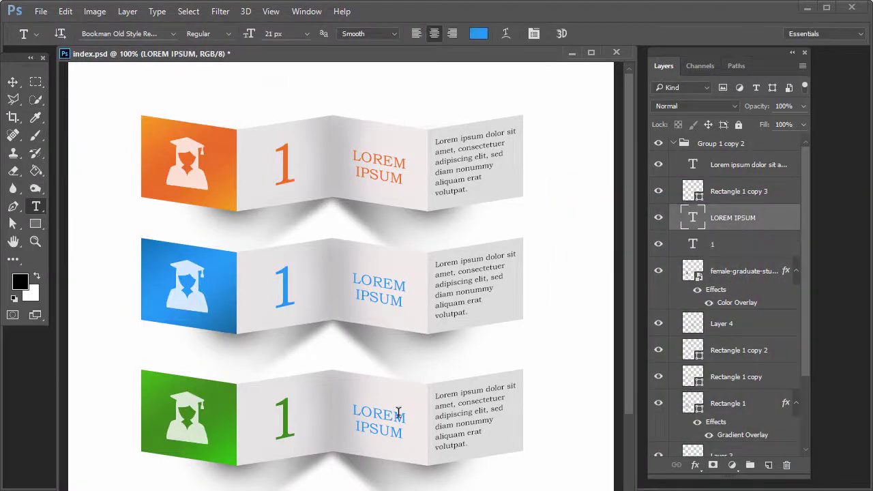
left_click(478, 34)
left_click(230, 385)
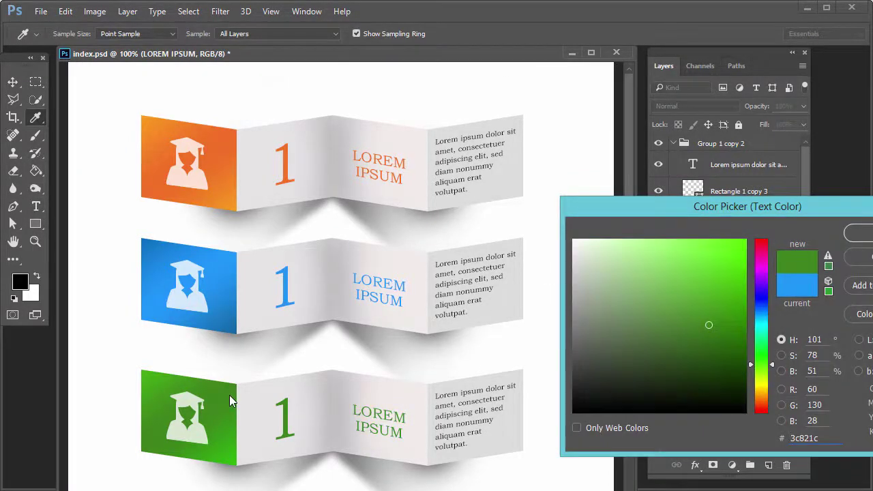
key("Return")
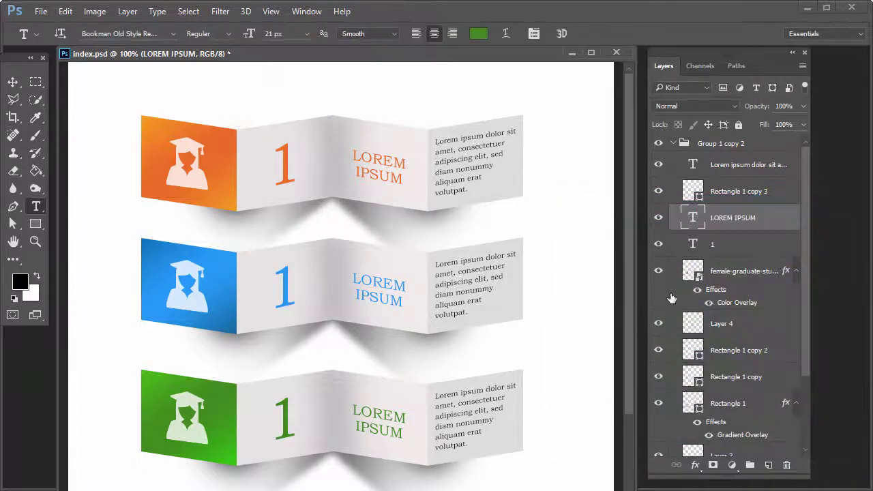
left_click(13, 82)
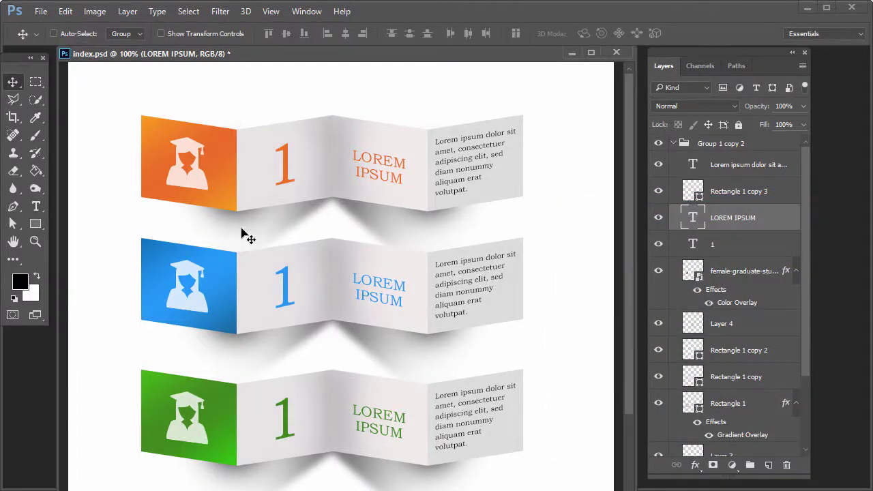
key("ctrl+s")
Give background Layer 1 a light grey #eaeaea Color Overlay.
left_click_drag(809, 273, 809, 377)
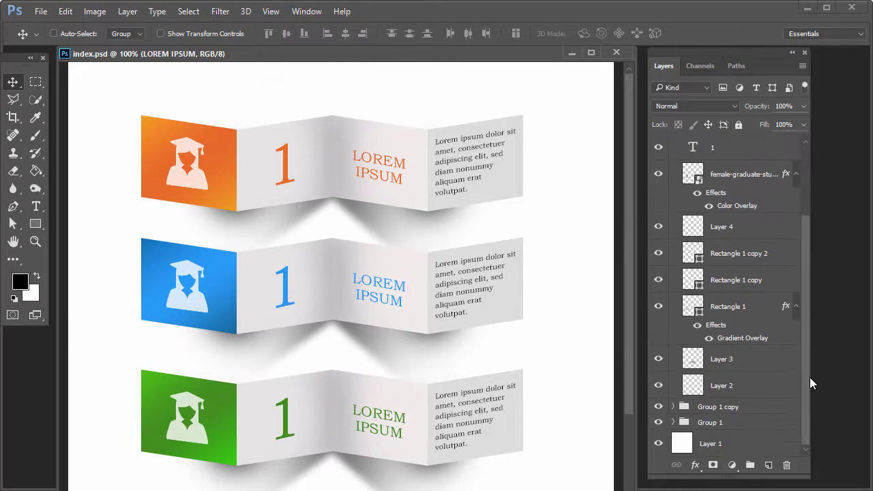
left_click(736, 444)
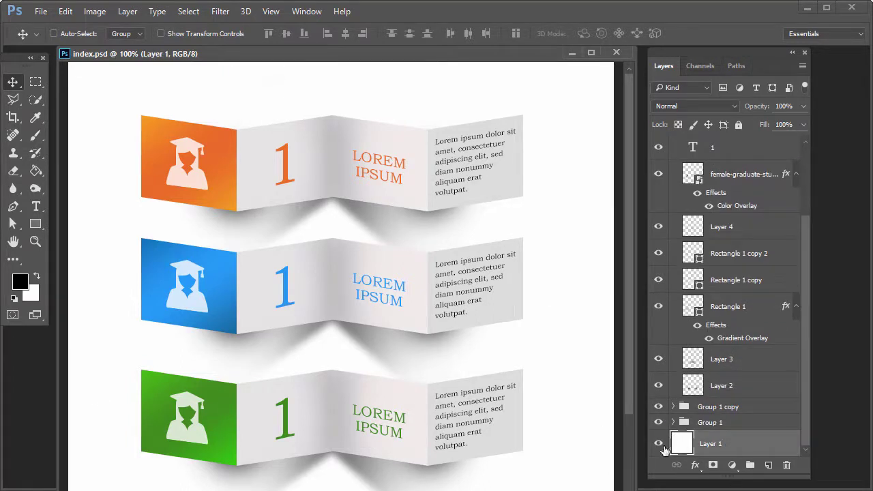
double_click(683, 445)
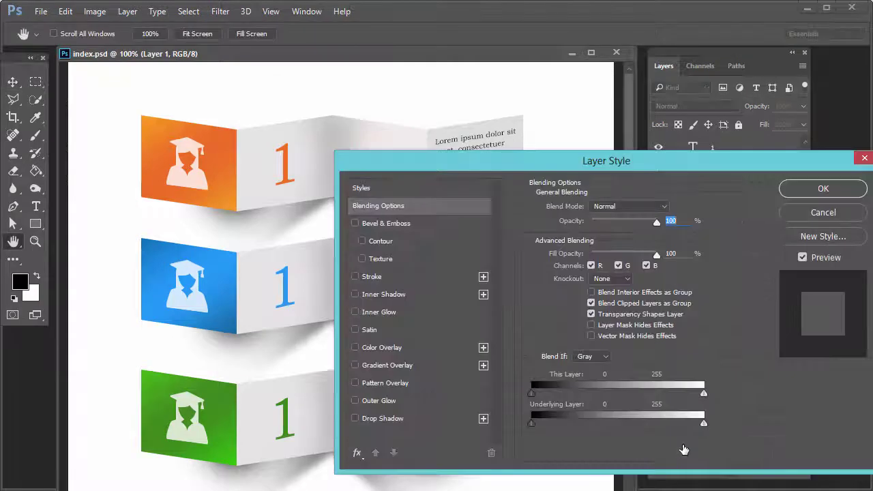
left_click(383, 348)
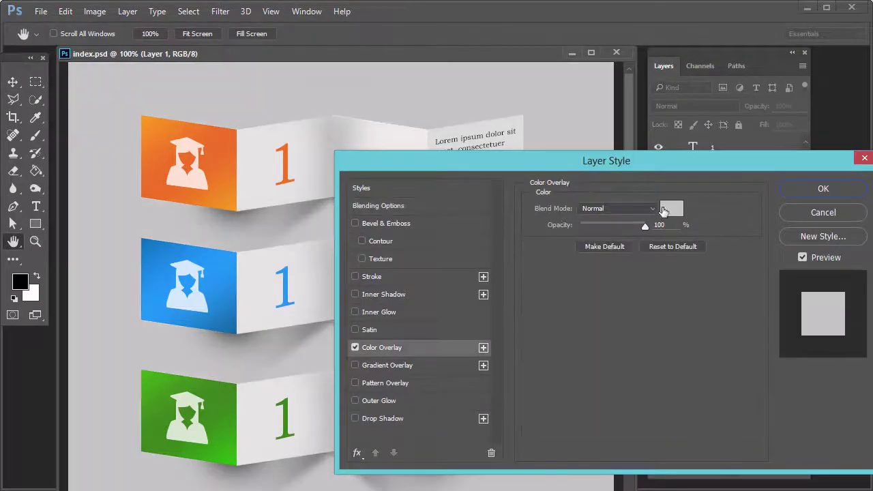
left_click(664, 211)
left_click(573, 252)
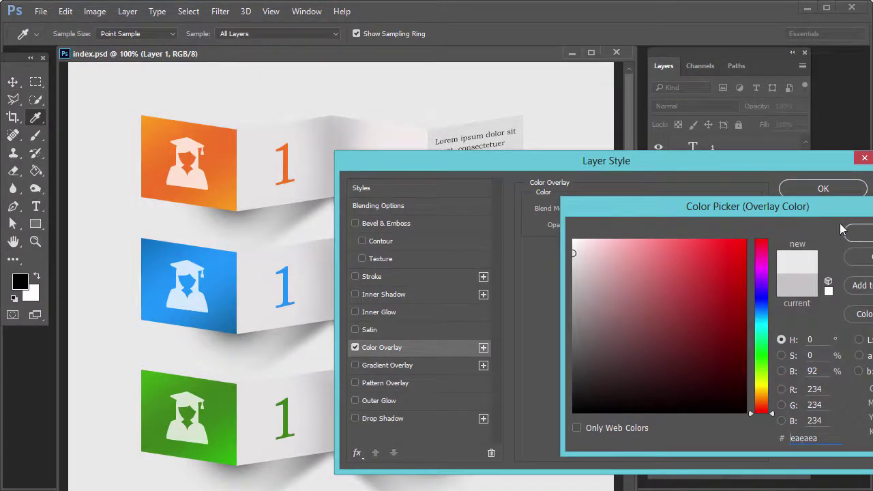
key("Return")
left_click(822, 191)
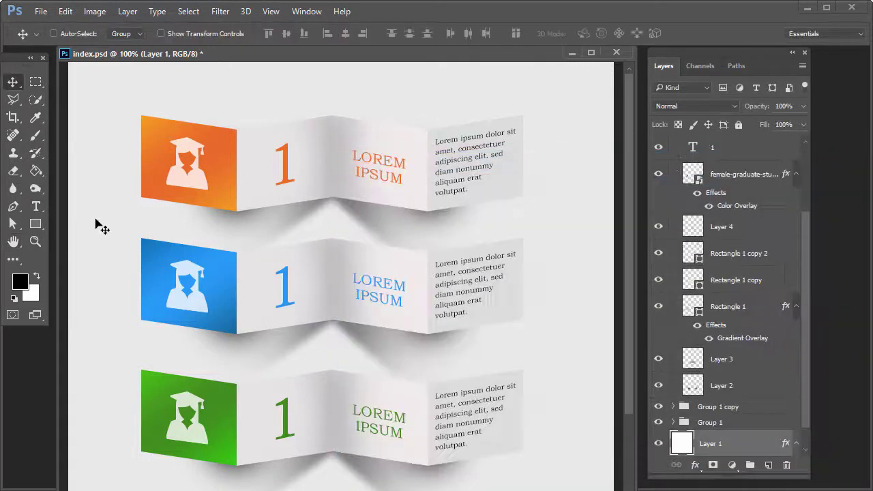
left_click(36, 135)
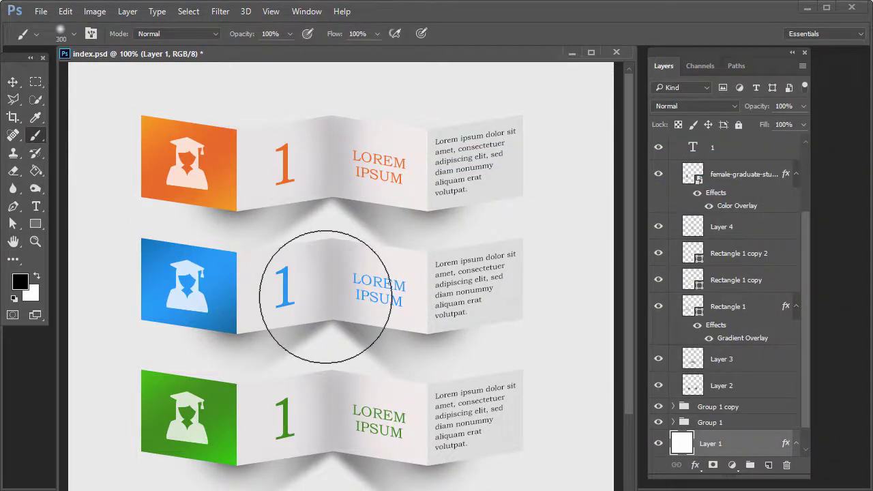
Enlarge the brush to 800, add new Layer 5, and set white as foreground colour.
key("bracketright")
key("bracketright")
key("bracketright")
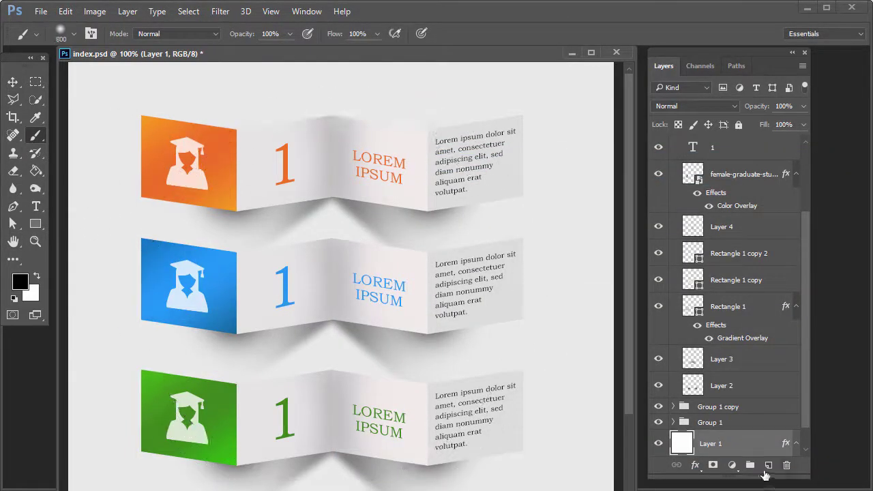
left_click(768, 465)
left_click(37, 276)
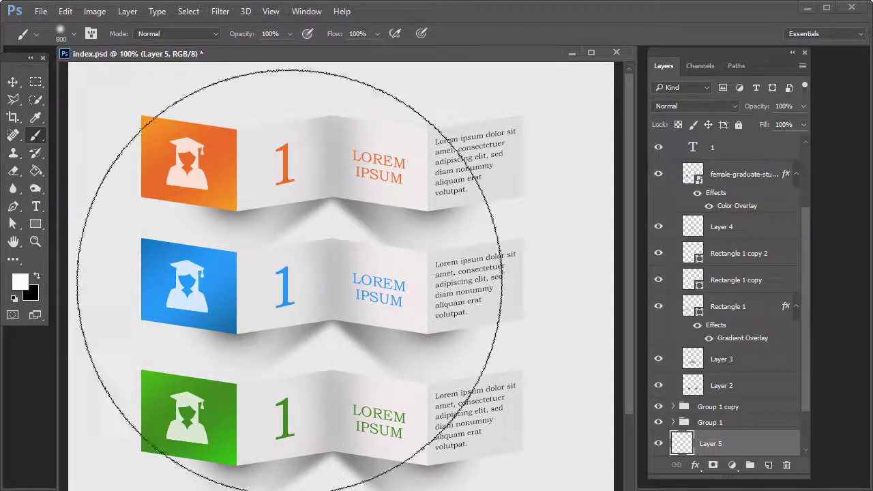